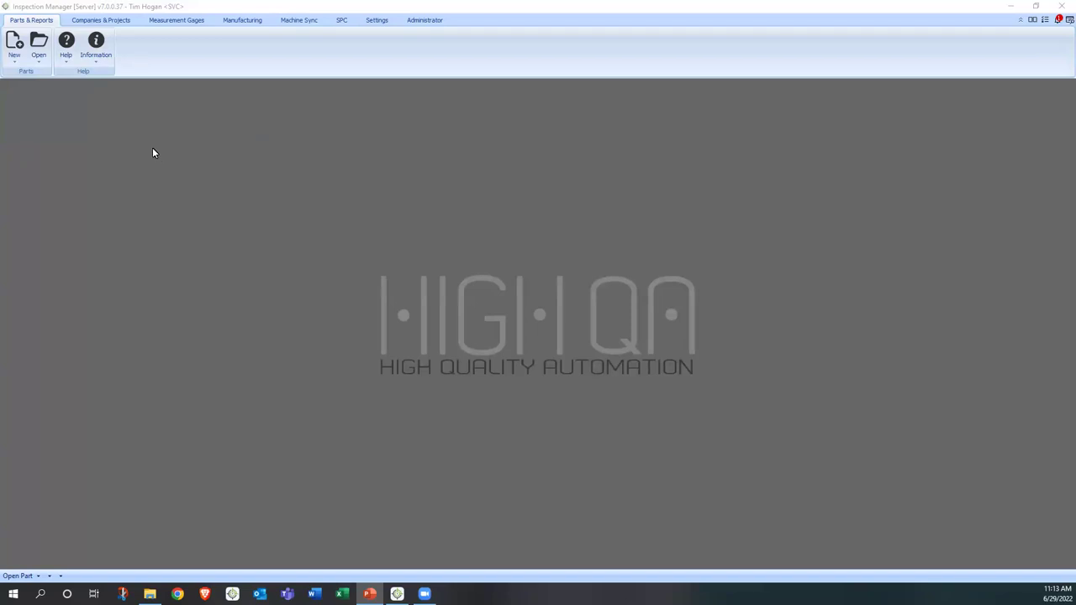
Step: Create a new part from the drawing file Sample 1 (Demo) PDF.pdf
left_click(15, 63)
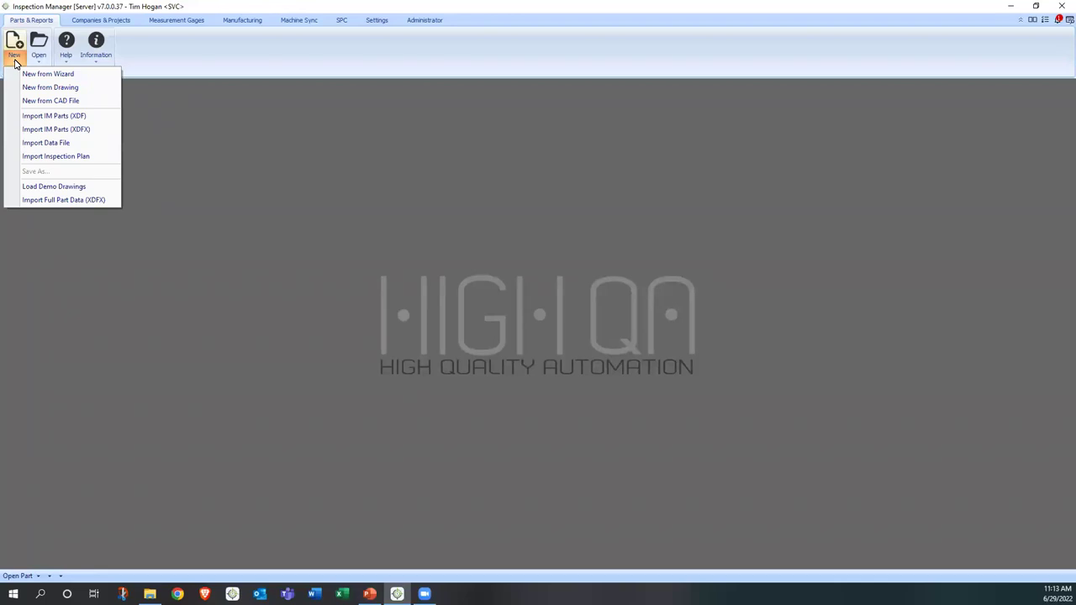
key("Escape")
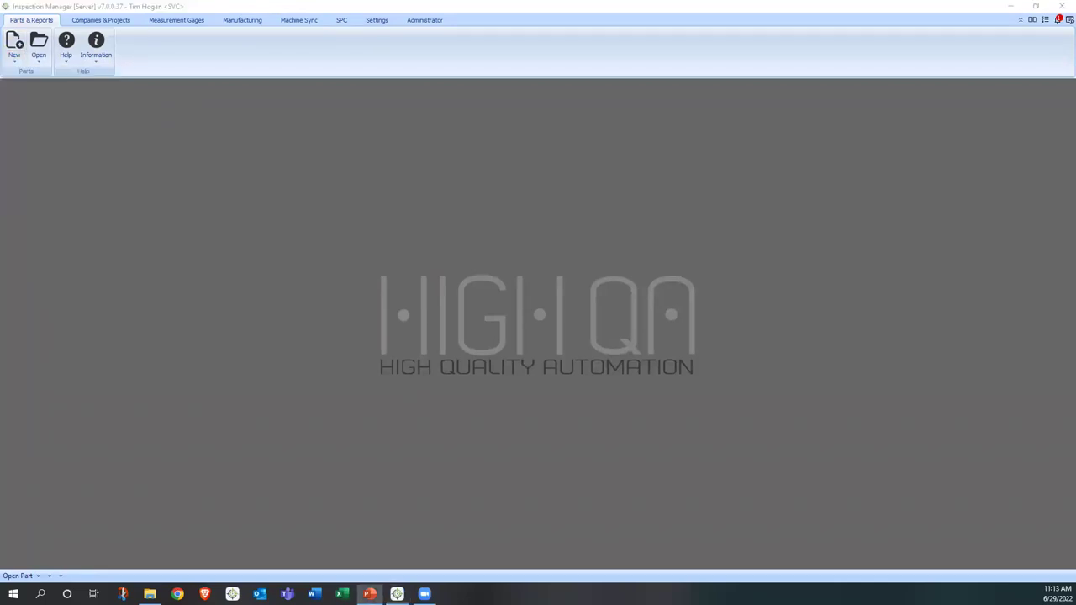
key("super+shift+q")
left_click(20, 63)
left_click(47, 88)
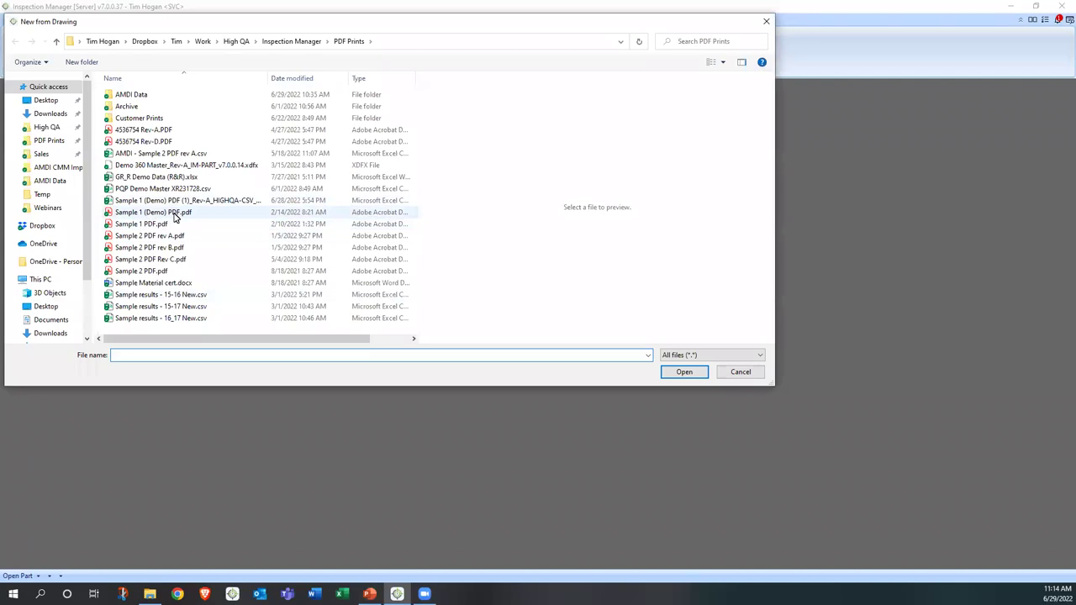
left_click(175, 213)
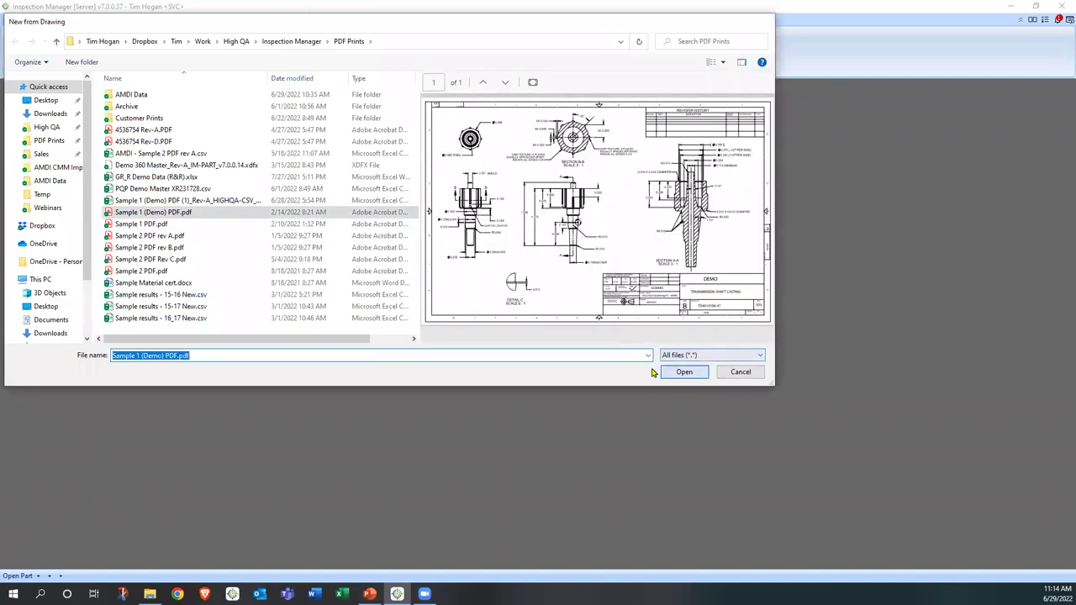
key("Return")
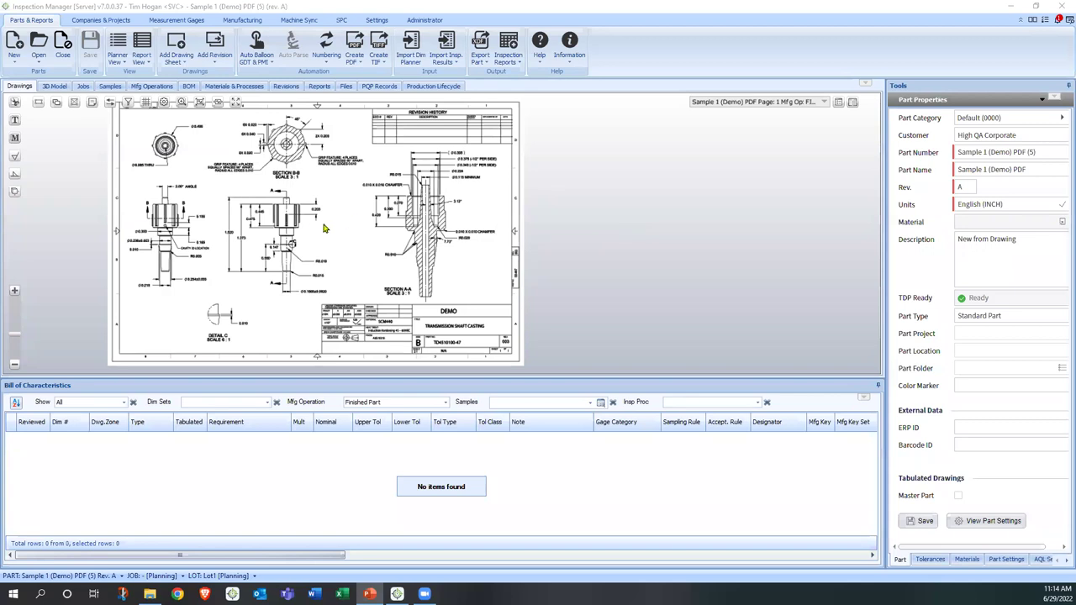
Step: Recentre the shaft casting drawing and bring up the Auto Balloon GDT & PMI preferences
left_click_drag(321, 227, 421, 225)
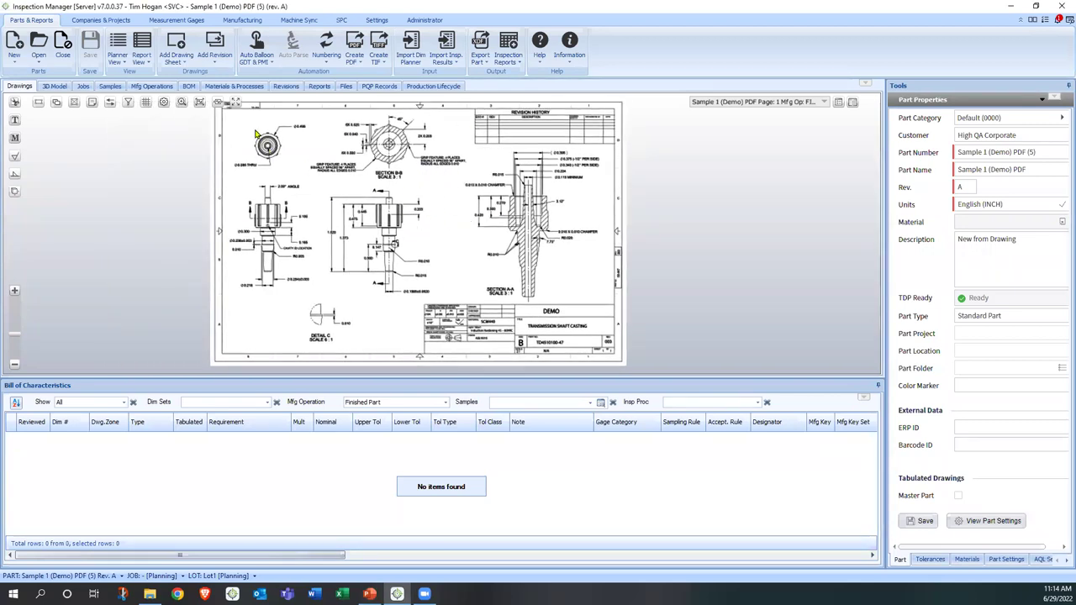
scroll(351, 197, "up", 3)
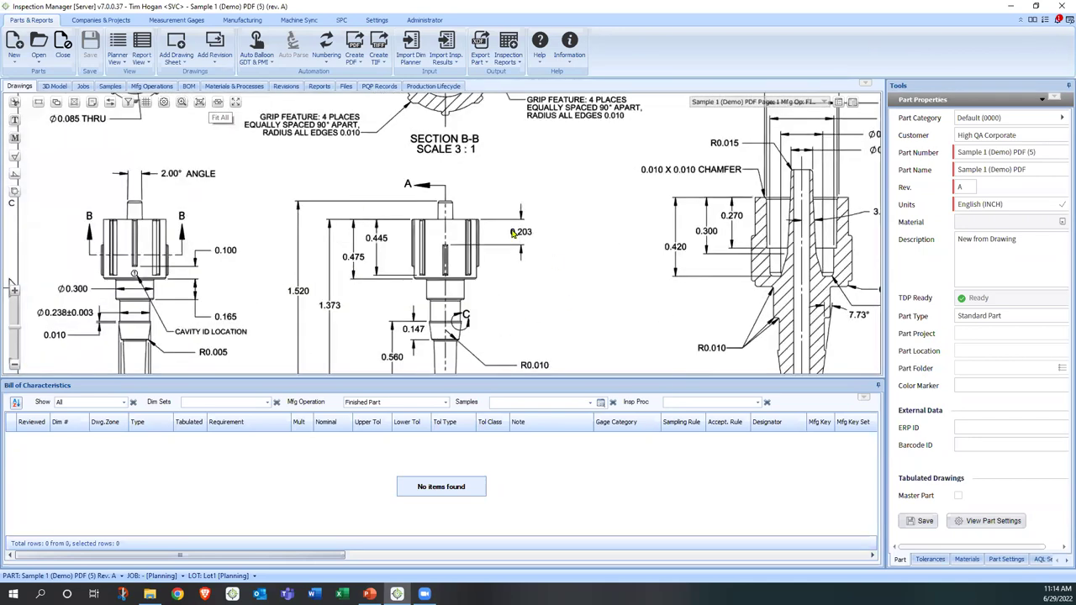
scroll(560, 248, "down", 1)
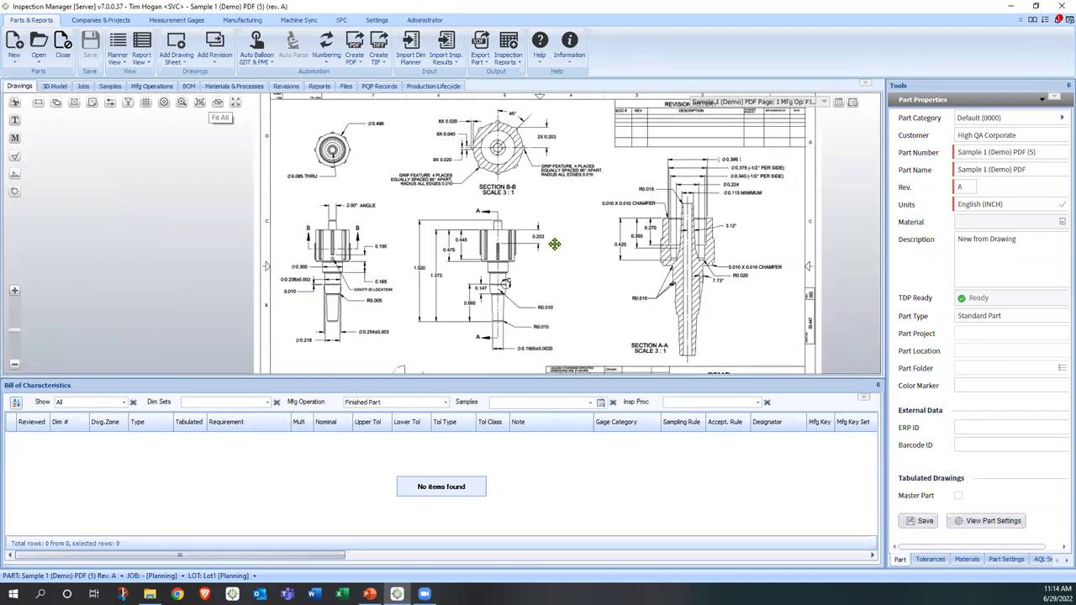
left_click(257, 46)
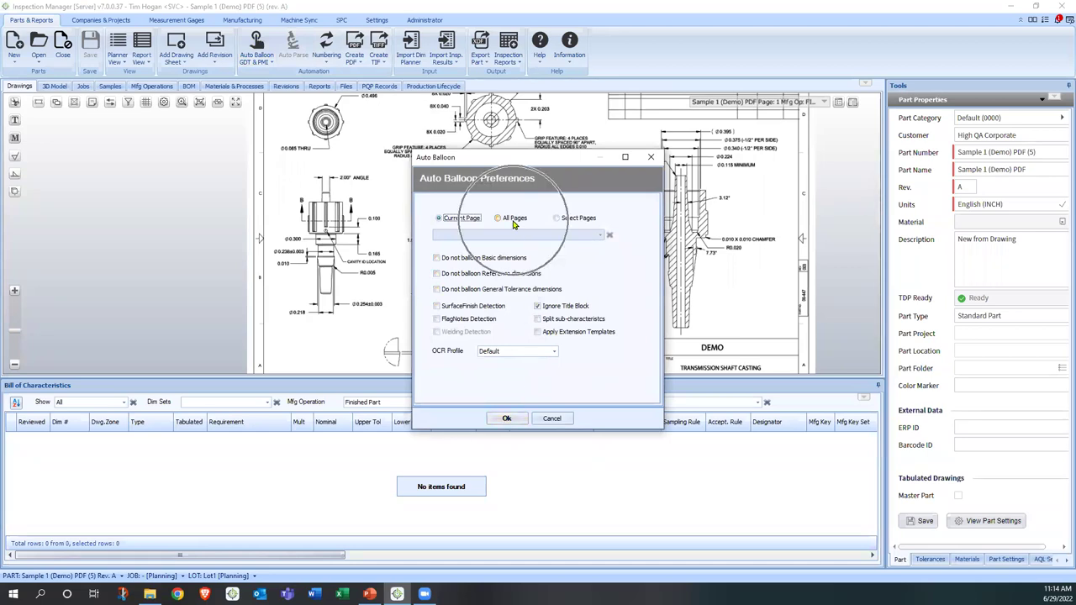
Step: Auto-balloon the current page, numbering the drawing's 43 characteristics
left_click(498, 417)
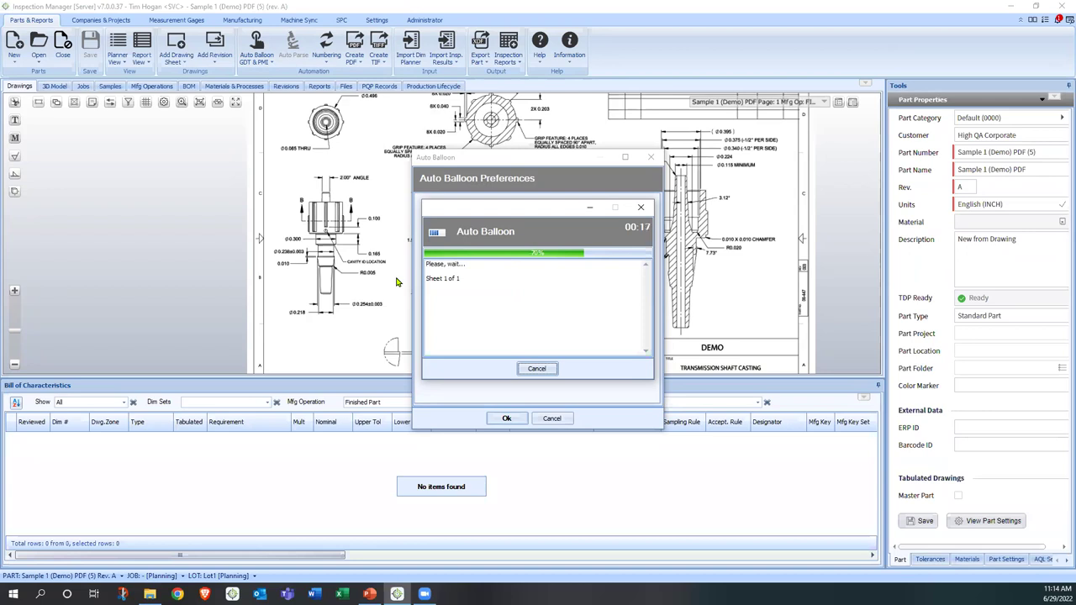
left_click(136, 474)
left_click(55, 396)
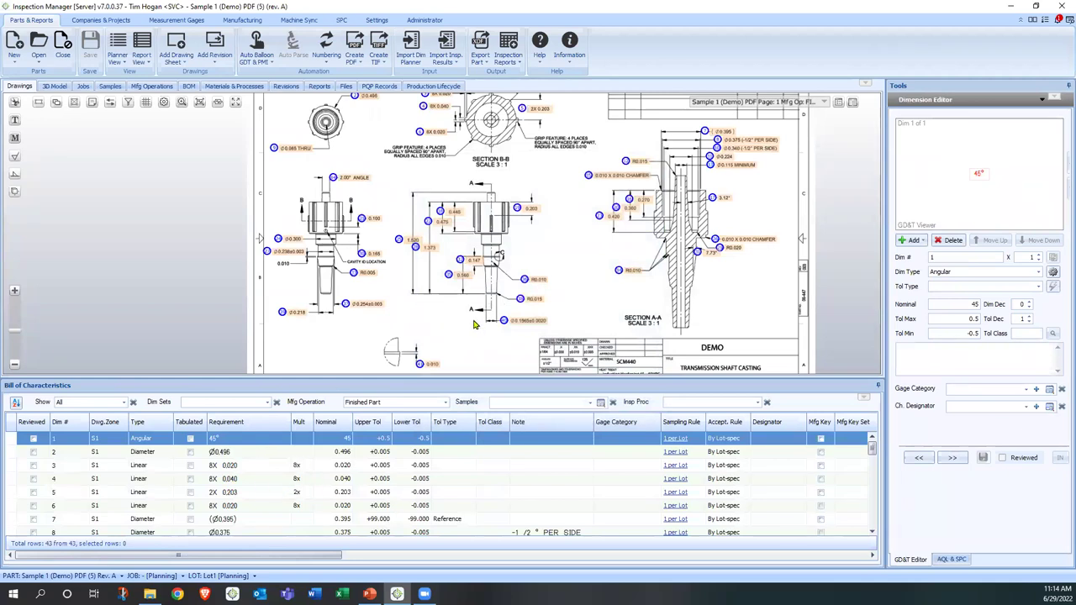
left_click_drag(547, 280, 514, 314)
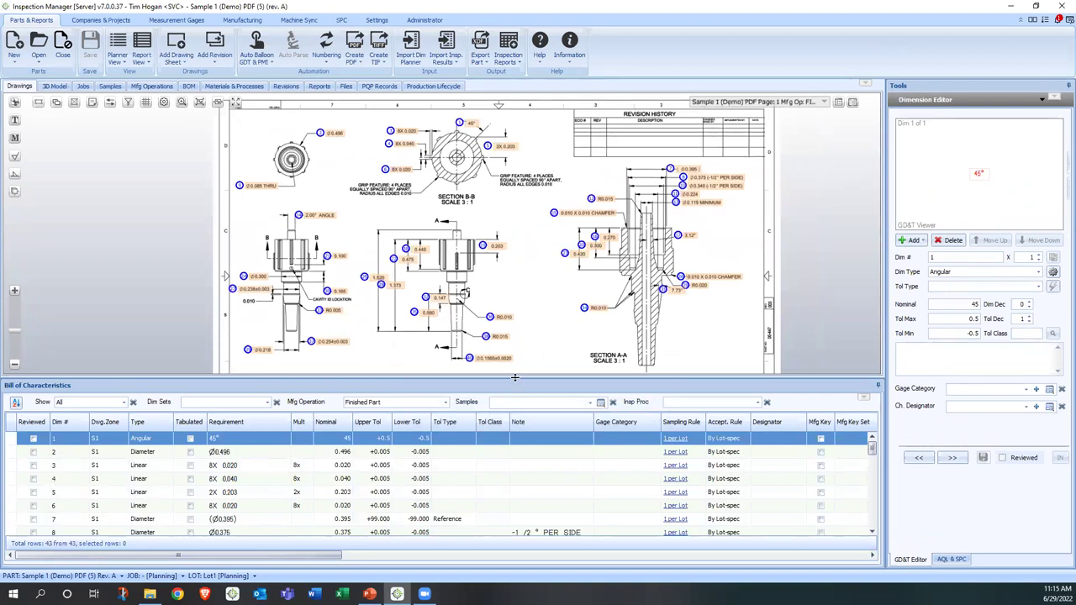
mouse_move(520, 359)
left_mouse_down()
mouse_move(470, 320)
mouse_move(252, 242)
left_mouse_up()
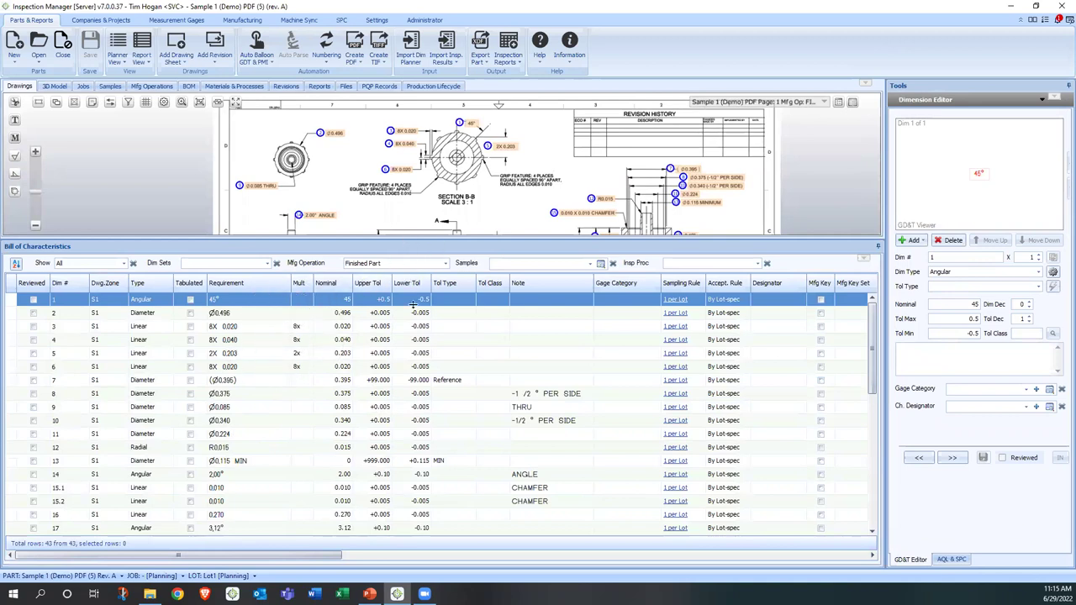
left_click_drag(404, 385, 464, 378)
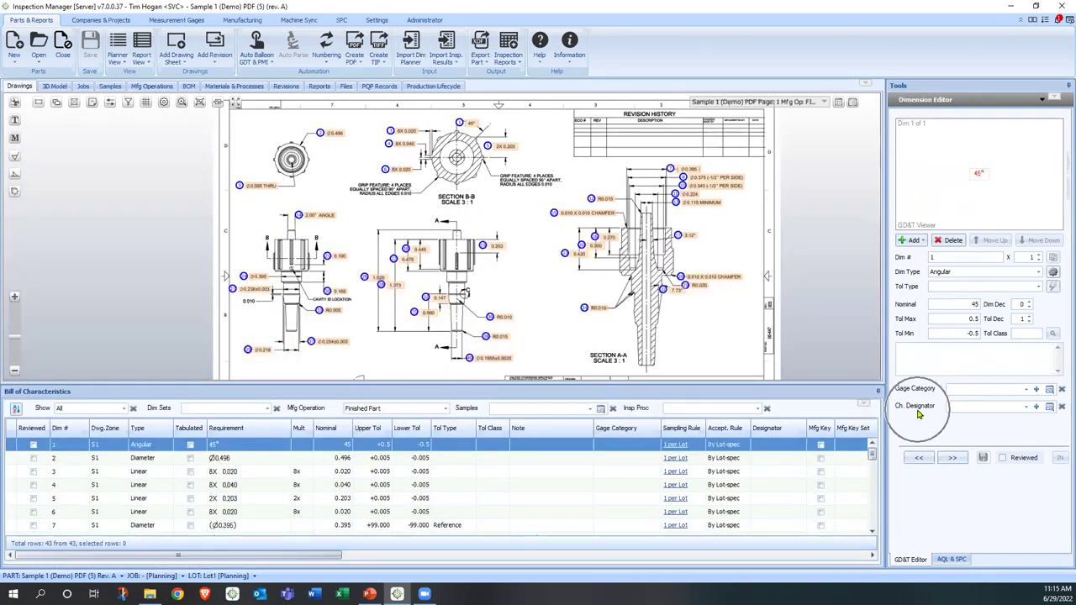
left_click(964, 412)
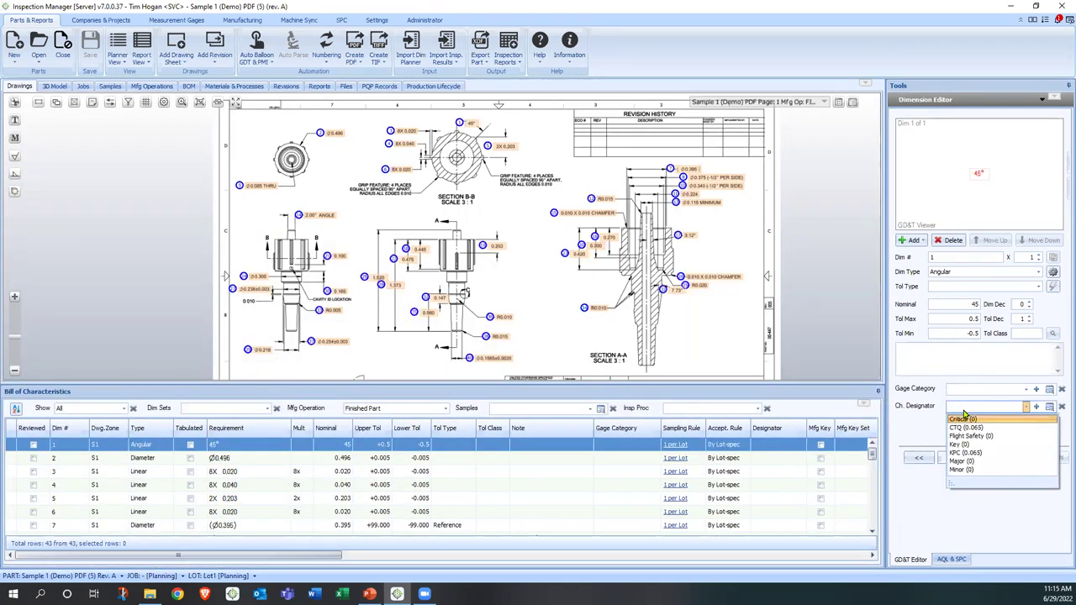
left_click(926, 439)
left_click(956, 391)
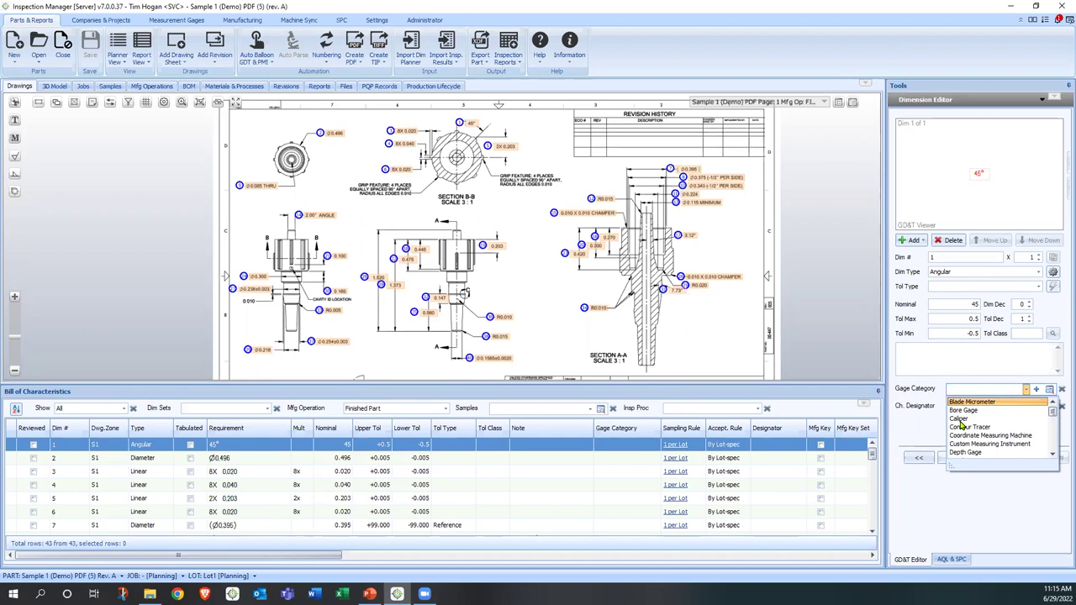
left_click(810, 402)
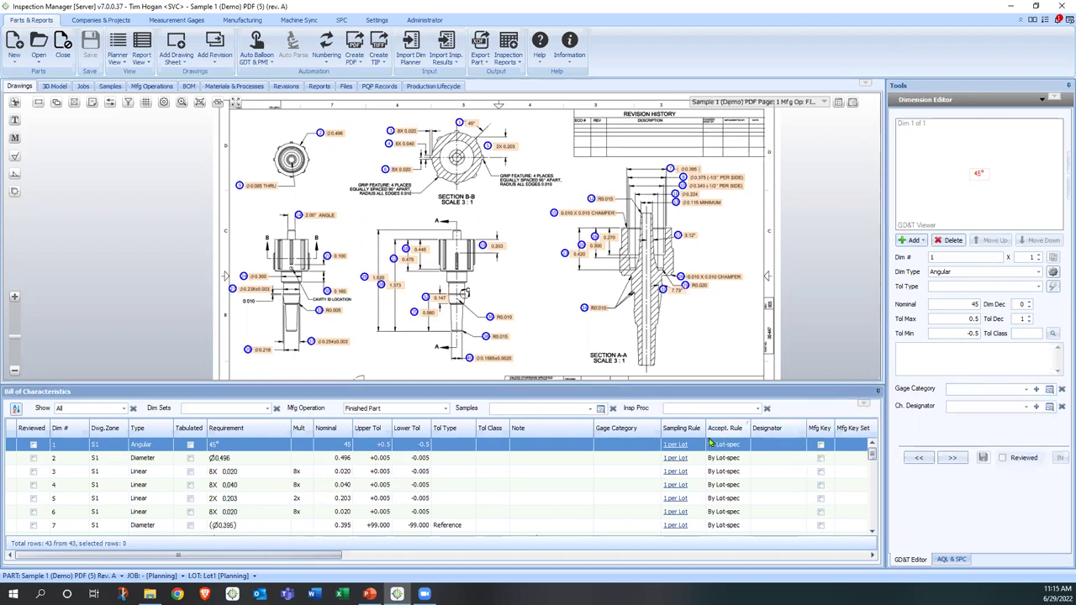
left_click(675, 450)
left_click(679, 471)
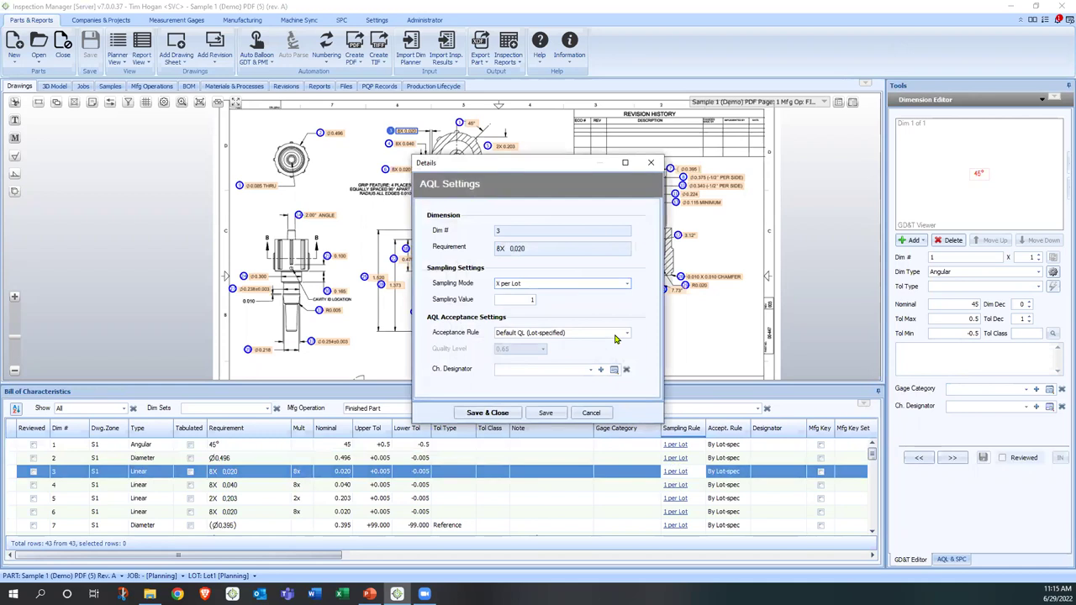
left_click(524, 287)
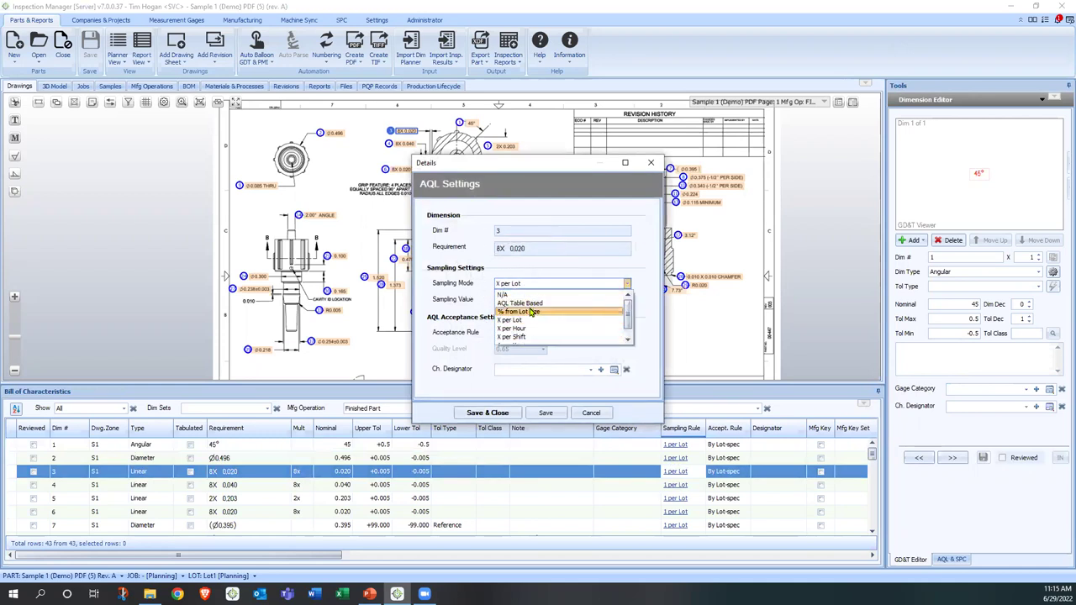
left_click(591, 412)
left_click(591, 412)
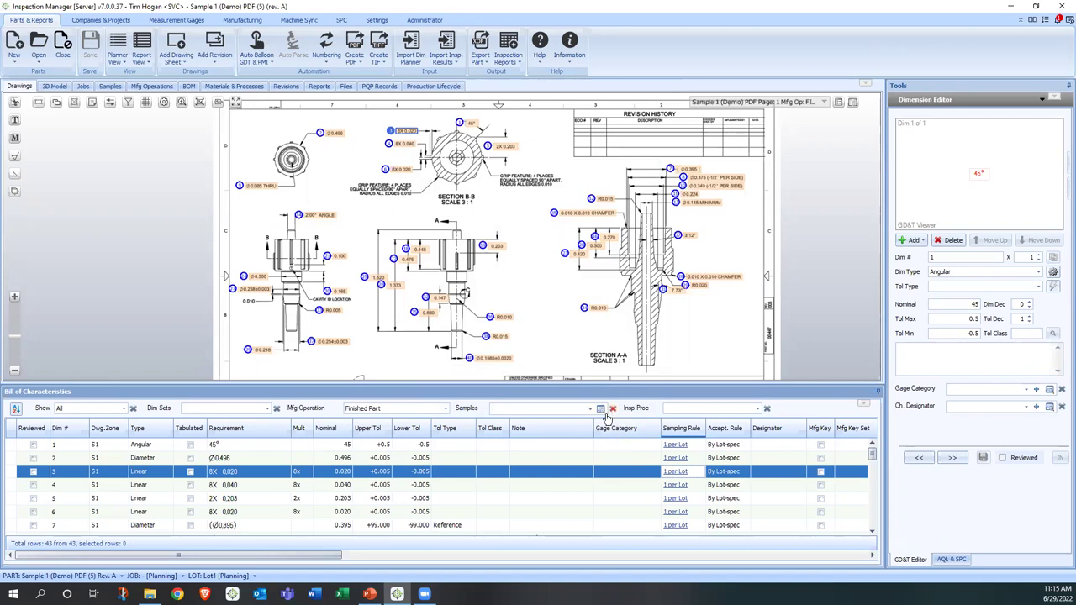
Step: Create an AS9102 Rev B single-piece FAI report, which opens in Excel on Form 1
left_click(554, 275)
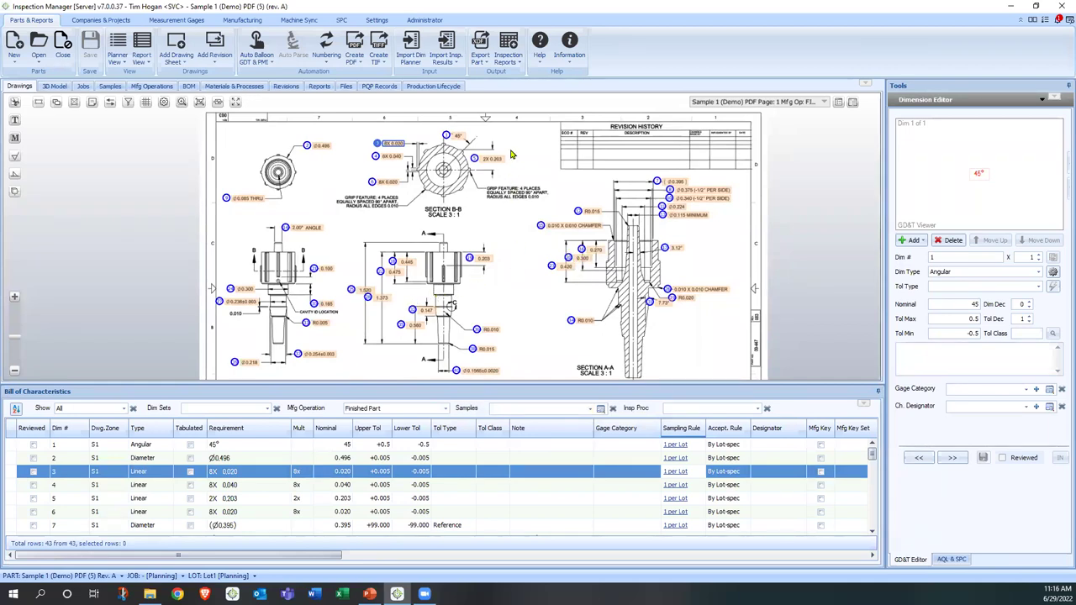
left_click(508, 59)
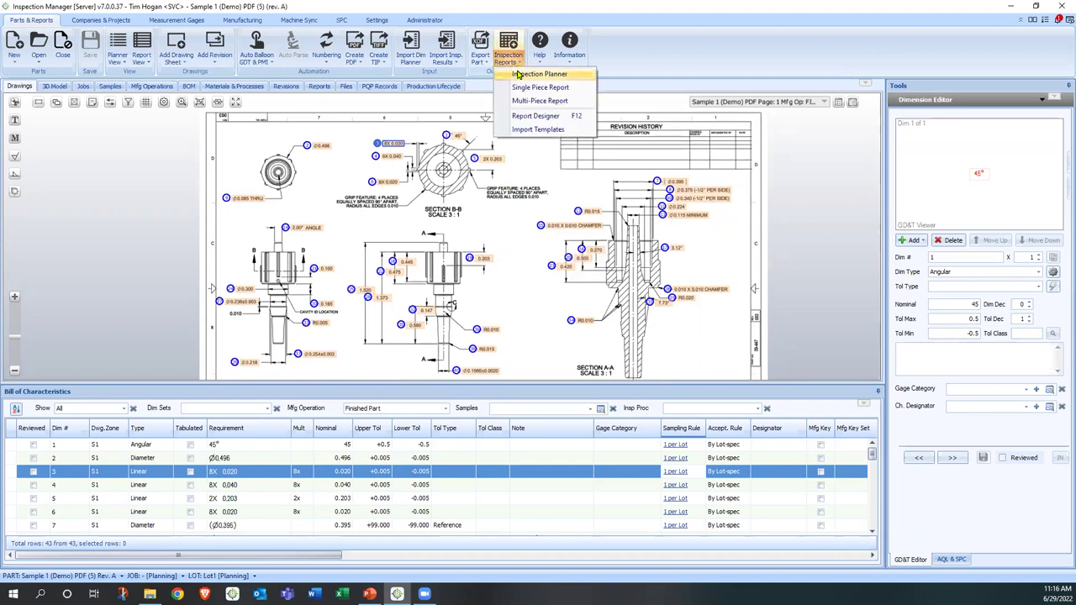
left_click(521, 88)
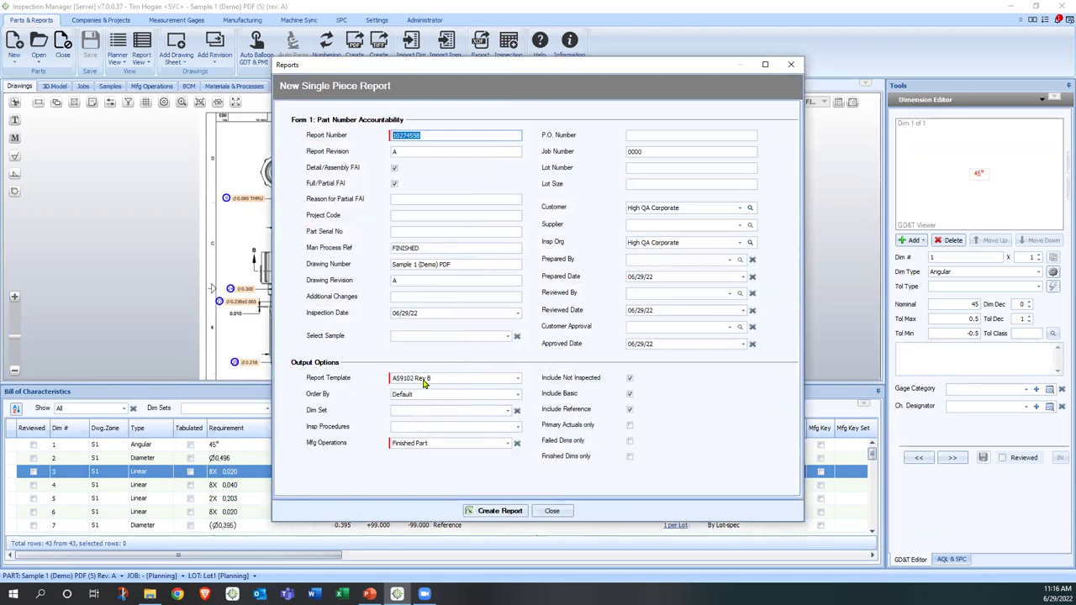
left_click(497, 510)
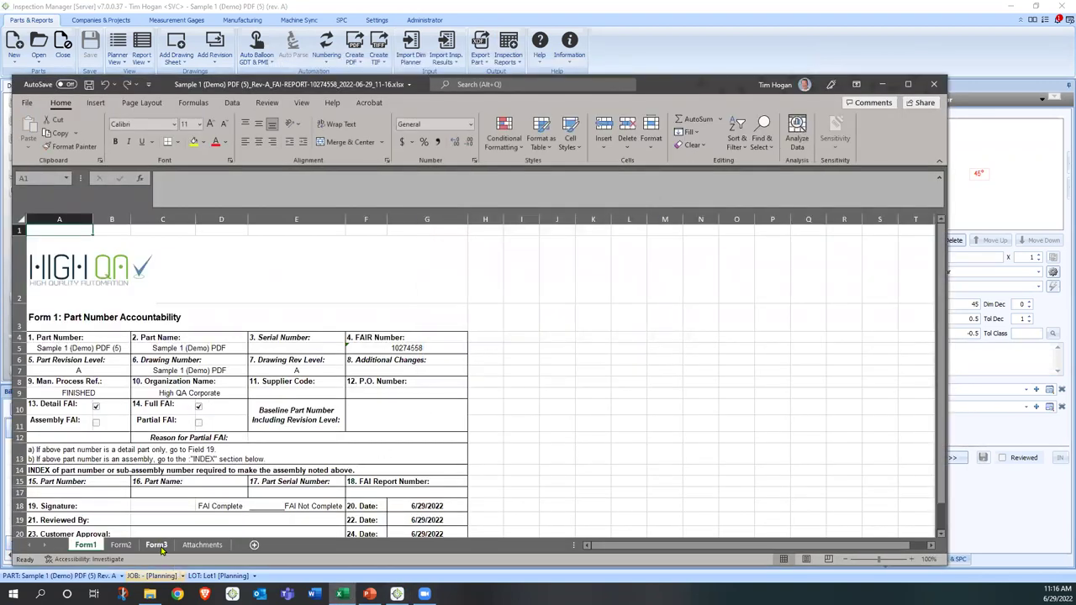
Step: Enter a test result of 5555 in cell I9 on the Form3 sheet
left_click(156, 545)
scroll(242, 418, "down", 1)
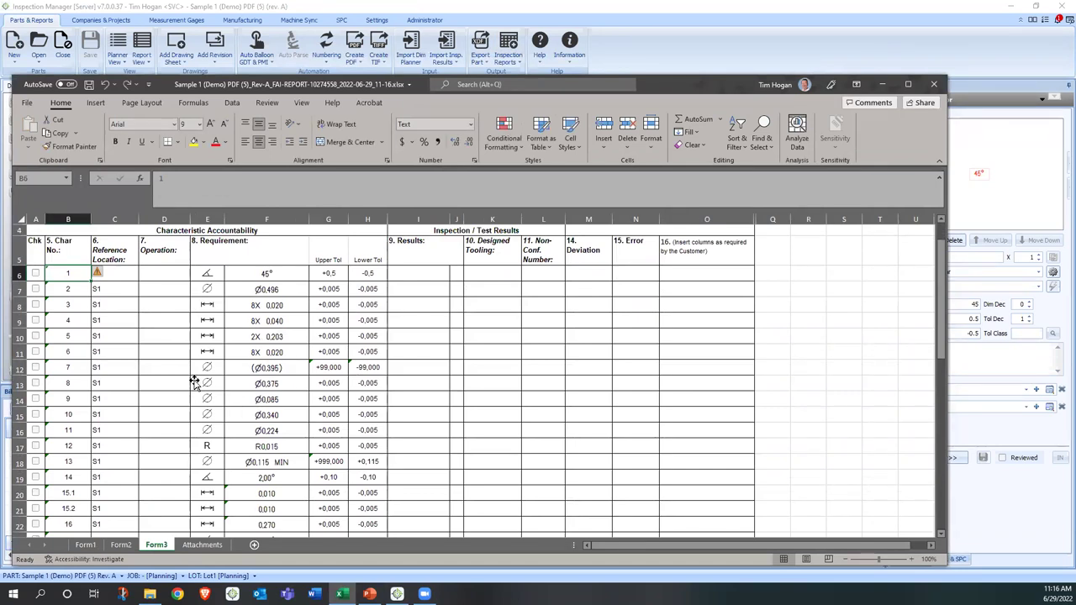
scroll(162, 379, "up", 1)
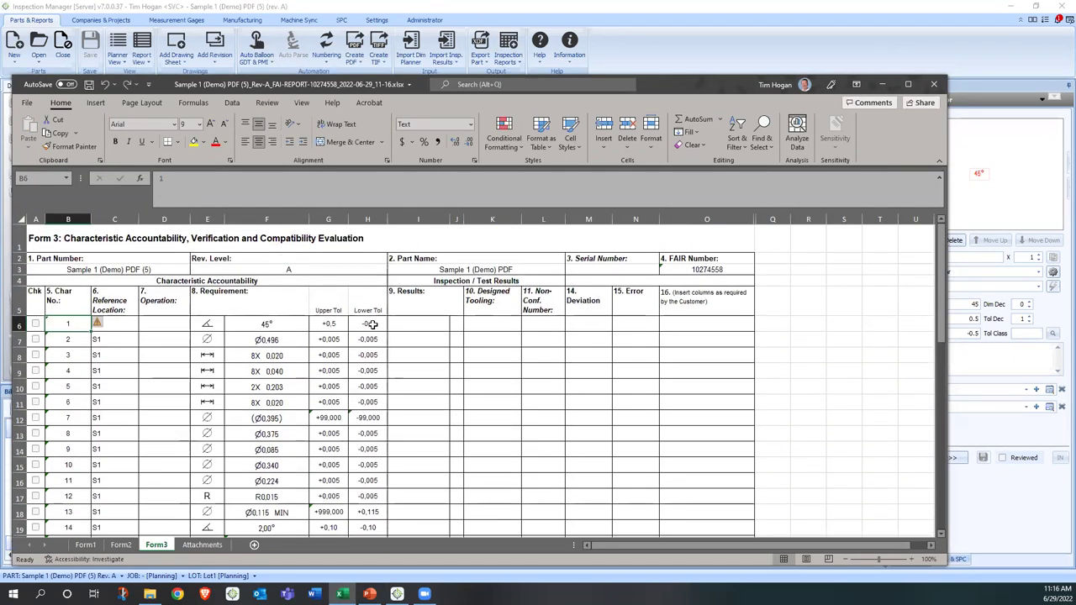
left_click_drag(403, 324, 401, 524)
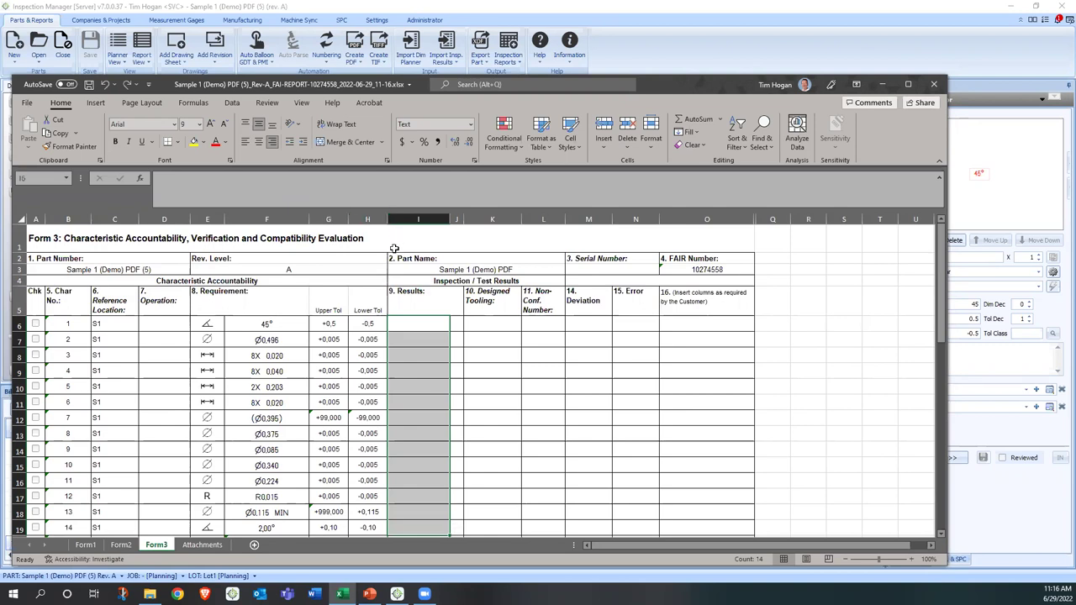
left_click(414, 371)
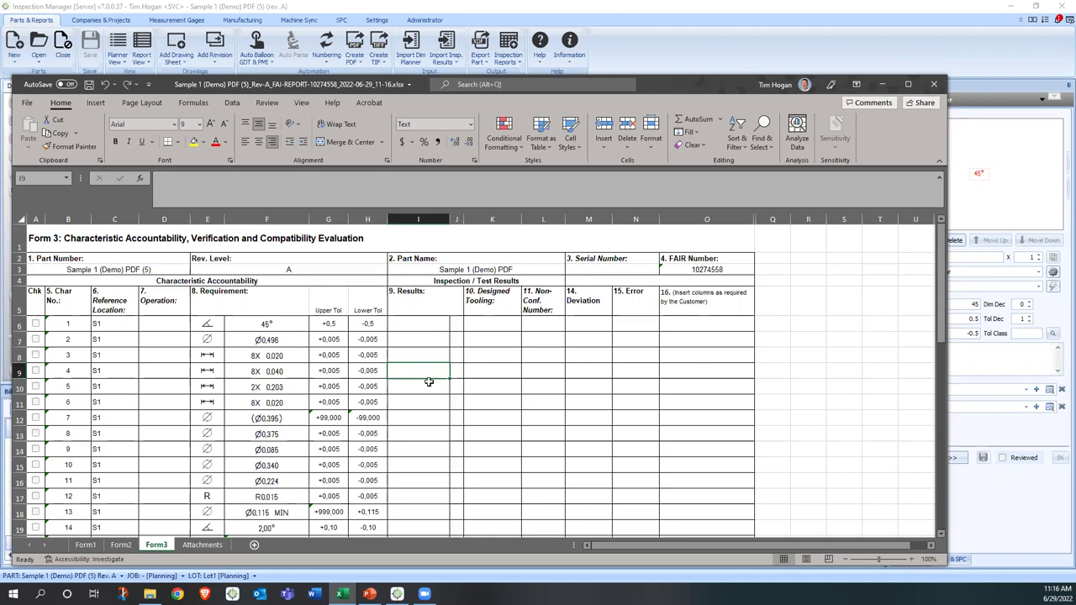
type("5555")
key("Return")
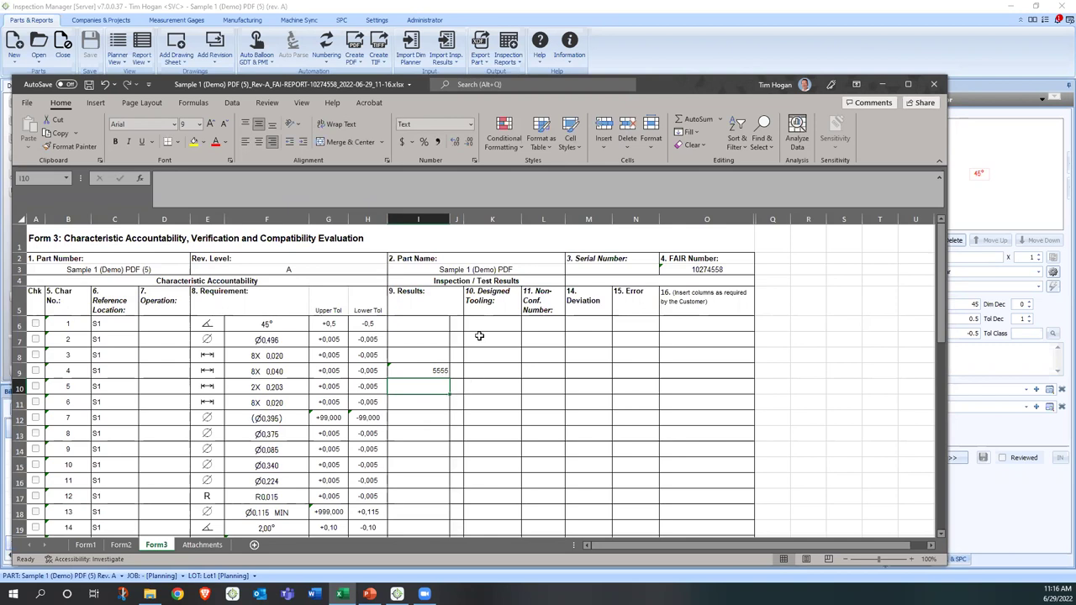
Step: Select the Designed Tooling and Non-Conf cells (L8 to L11), then close the FAI workbook
left_click_drag(479, 335, 478, 428)
left_click_drag(532, 348, 534, 418)
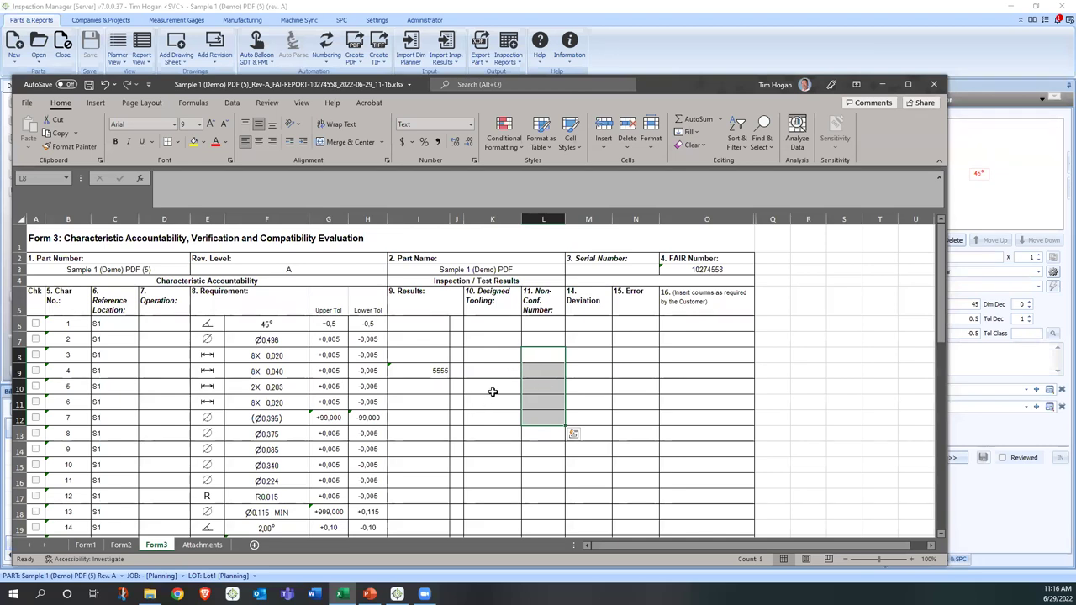
left_click(934, 85)
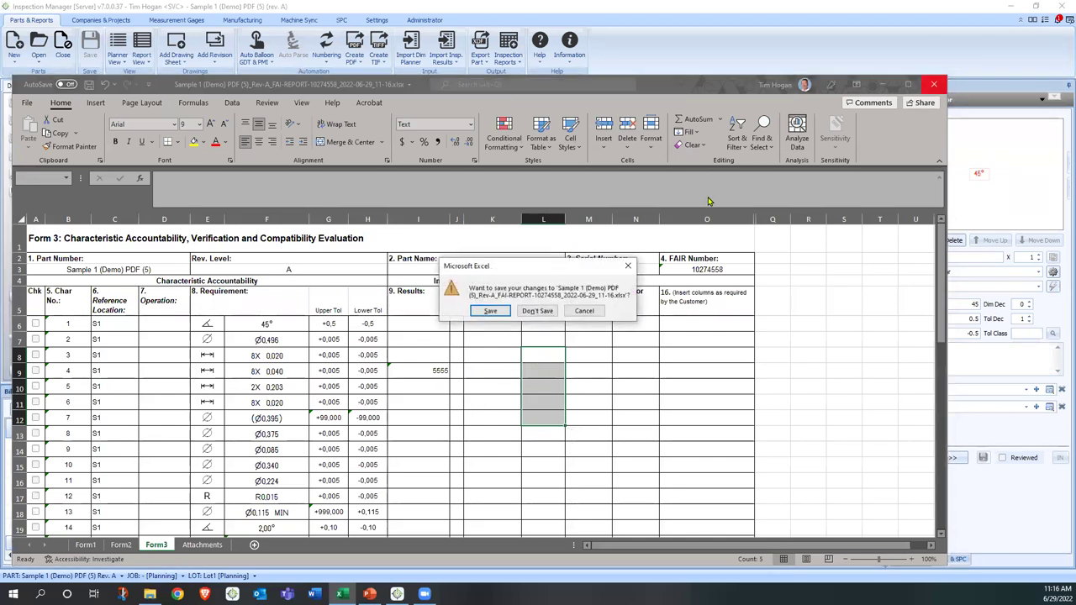
Step: Discard the report changes, open recent part AMDI-CMM TD4510100-47, and show the AMDI Data folder
left_click(536, 311)
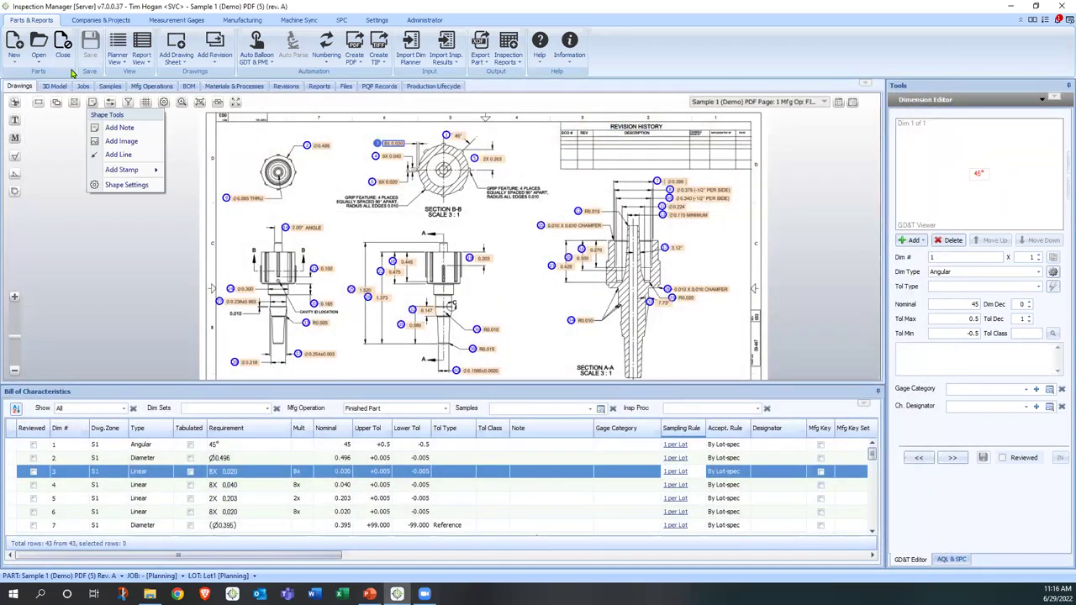
left_click(42, 63)
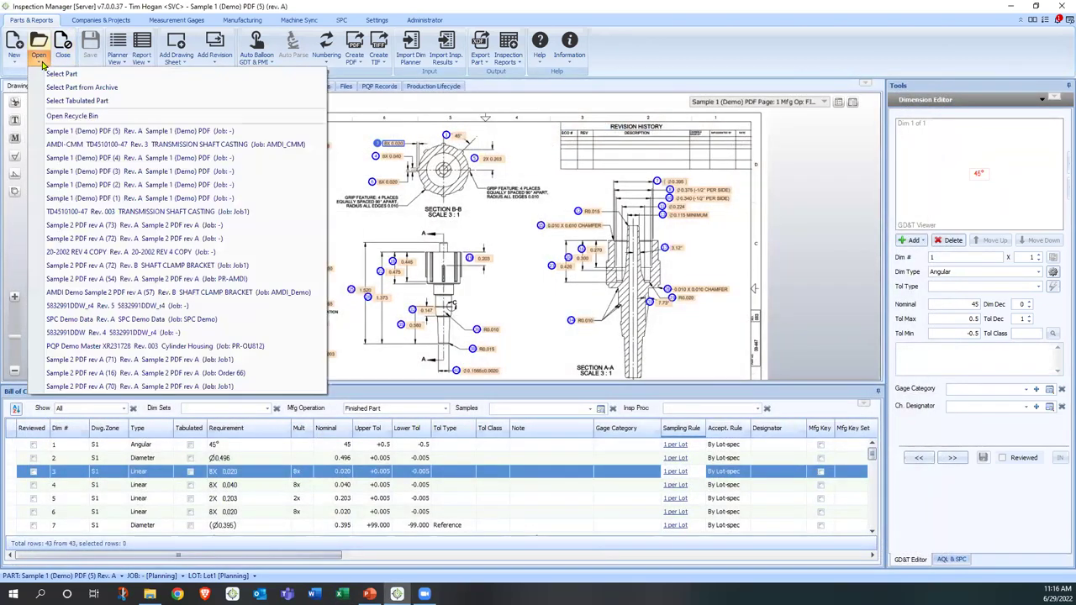
left_click(63, 144)
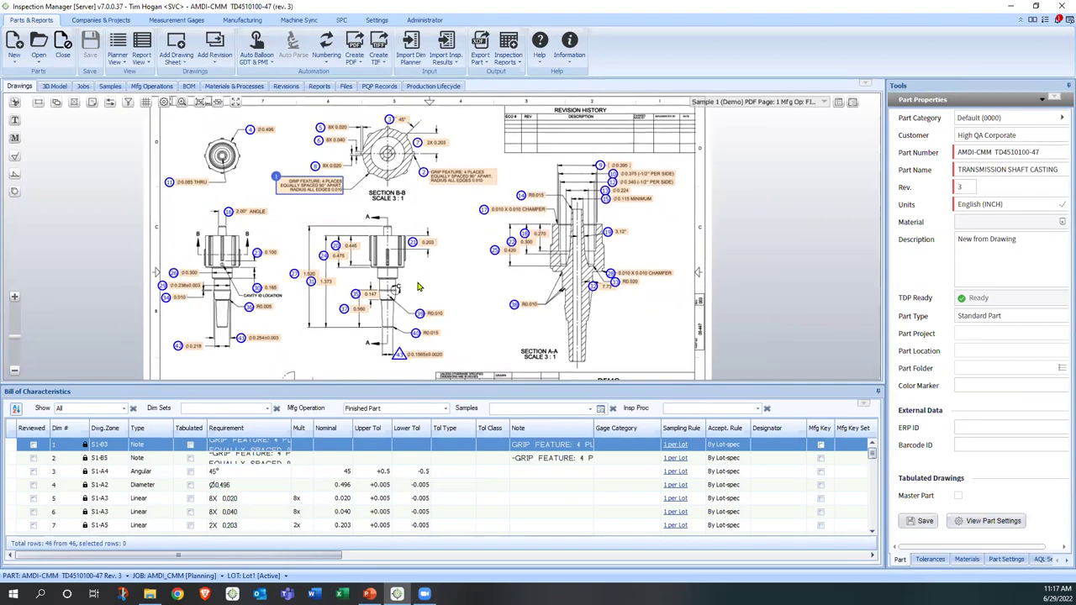
left_click(274, 502)
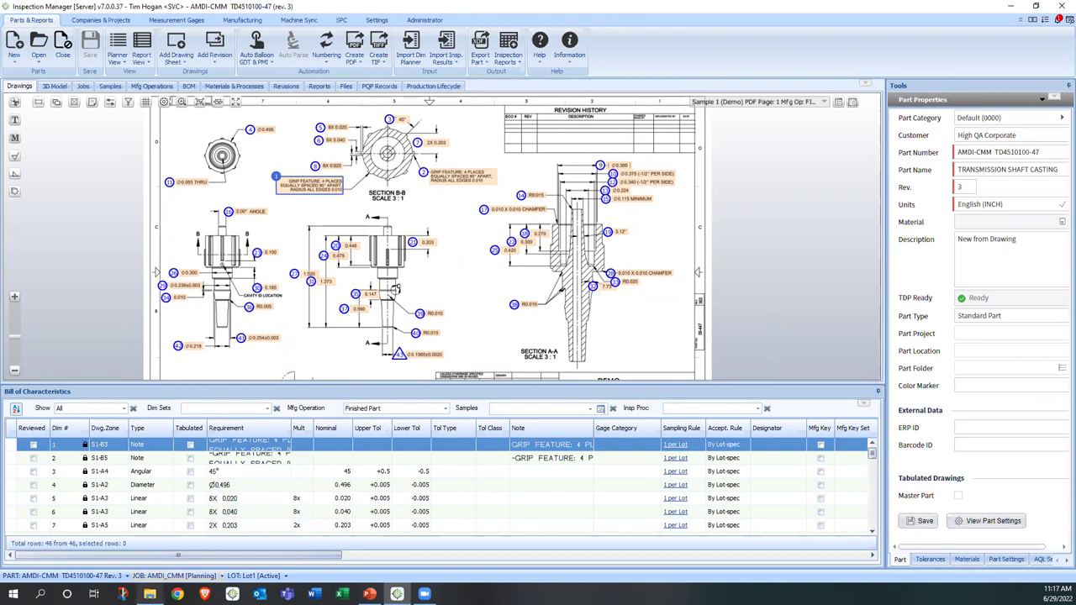
left_click(150, 594)
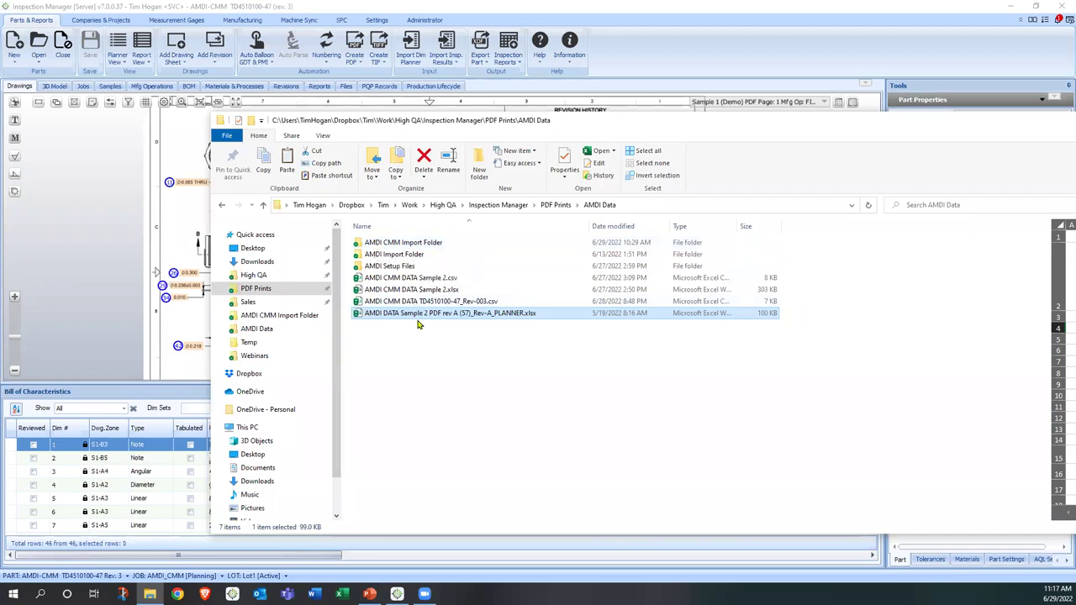
Step: Copy AMDI CMM DATA TD4510100-47_Rev-003.csv from AMDI Data into the AMDI CMM Import Folder
double_click(385, 244)
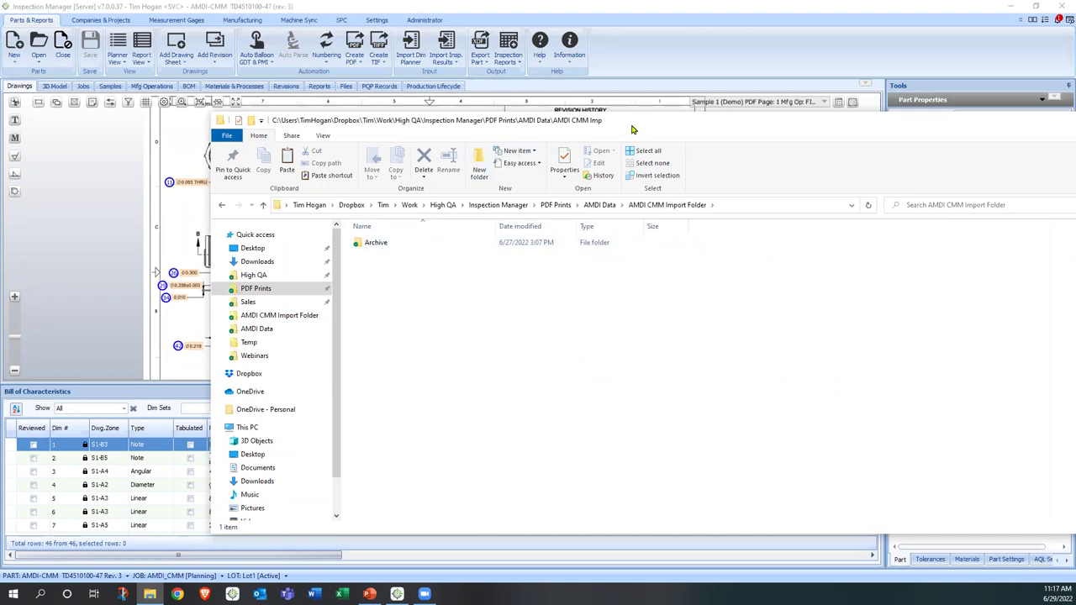
left_click_drag(716, 120, 799, 335)
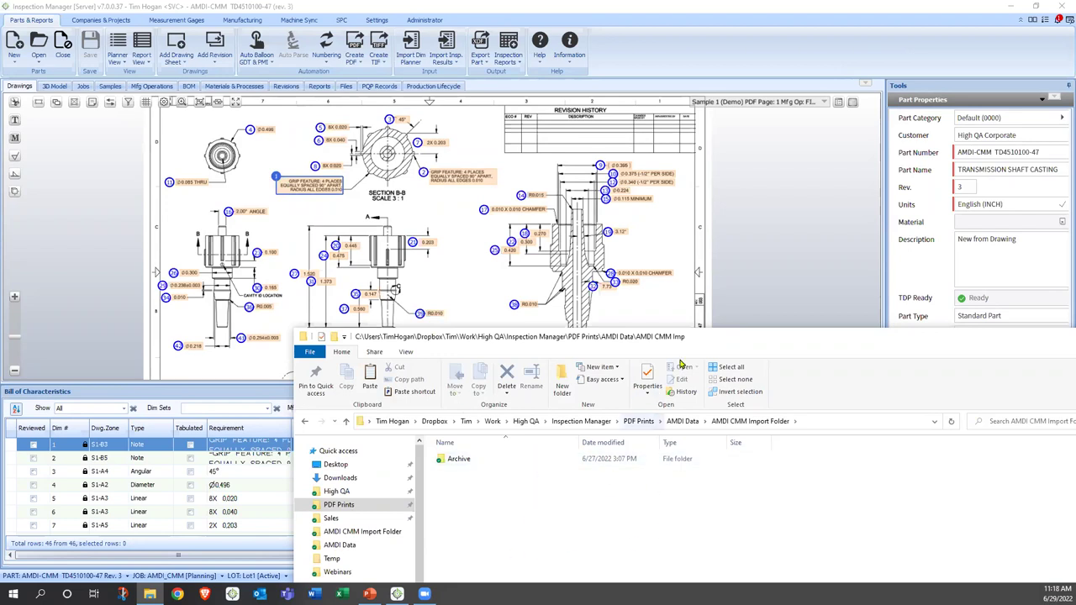
left_click_drag(697, 345, 560, 115)
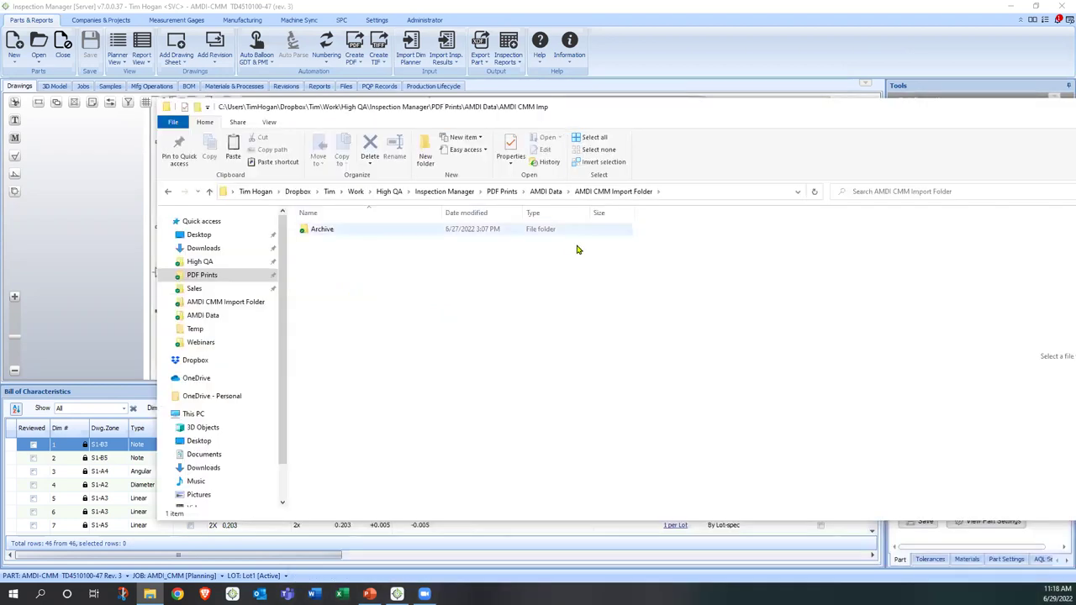
left_click(545, 191)
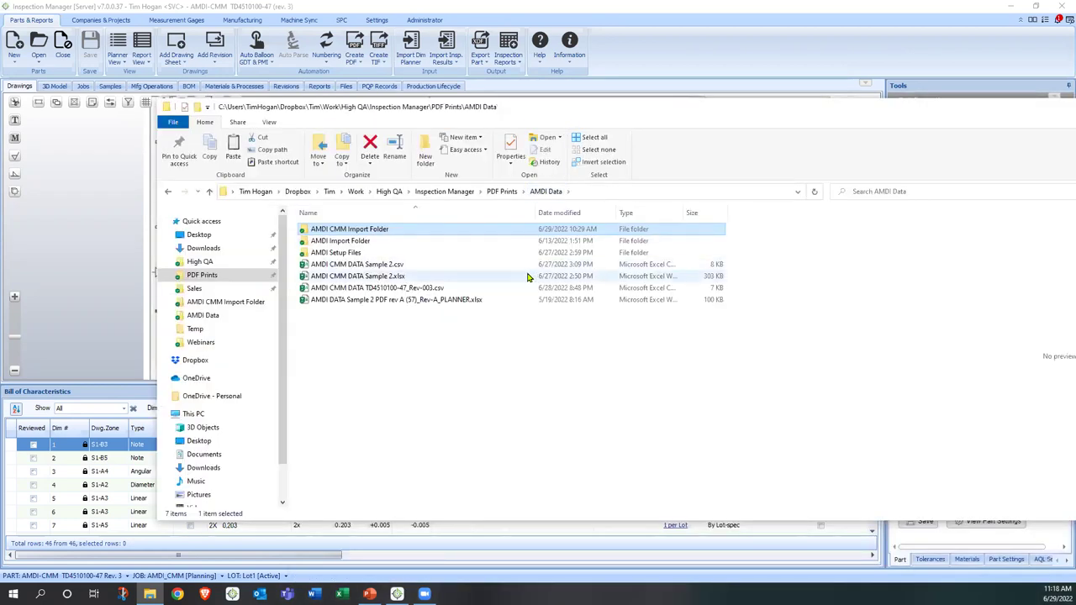
right_click(380, 288)
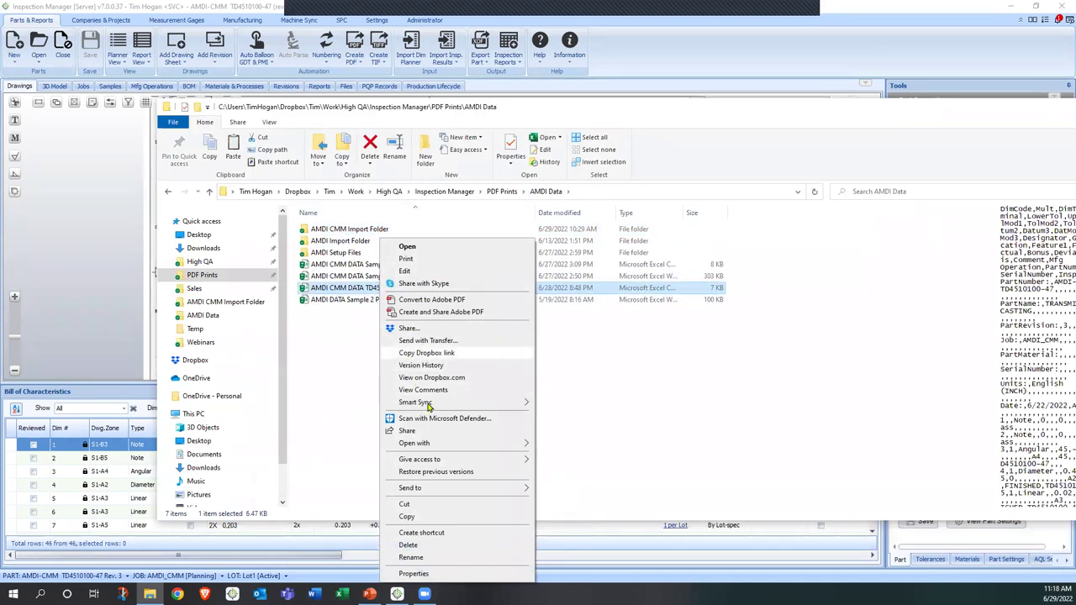
left_click(408, 516)
double_click(349, 229)
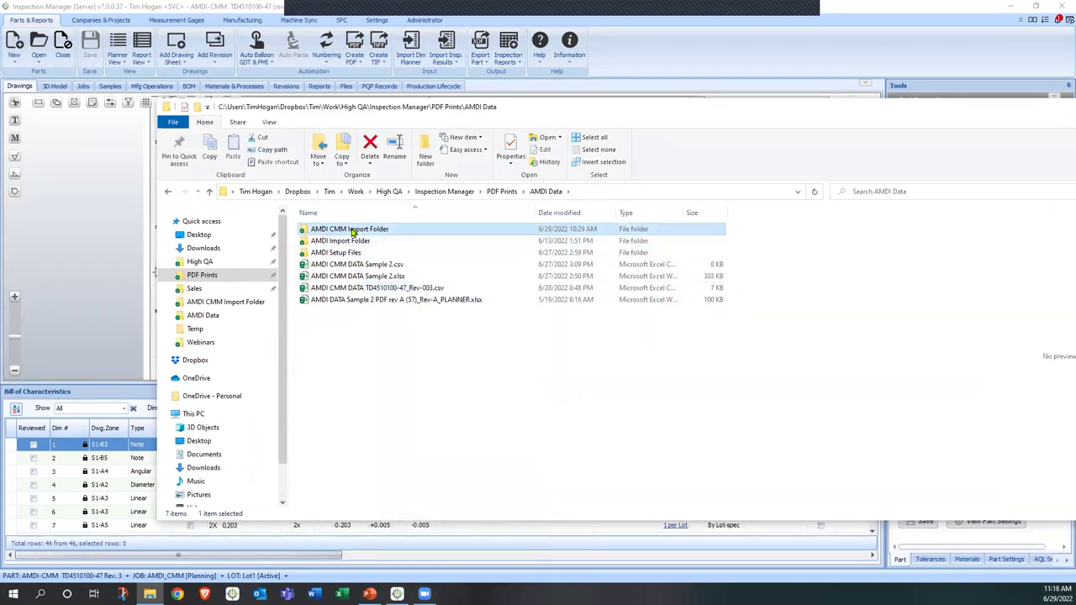
right_click(351, 286)
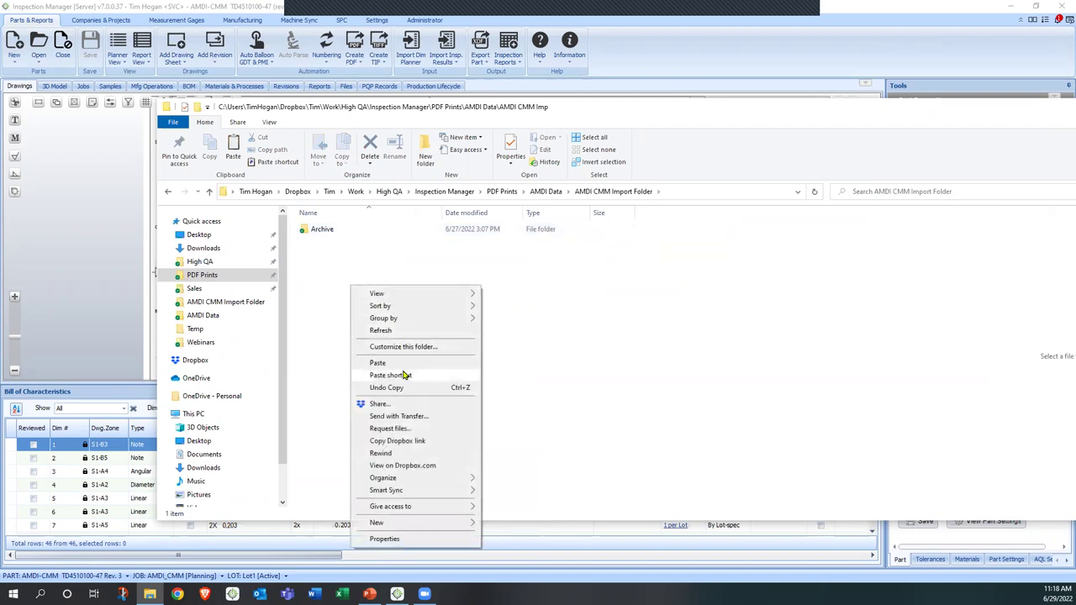
left_click(395, 363)
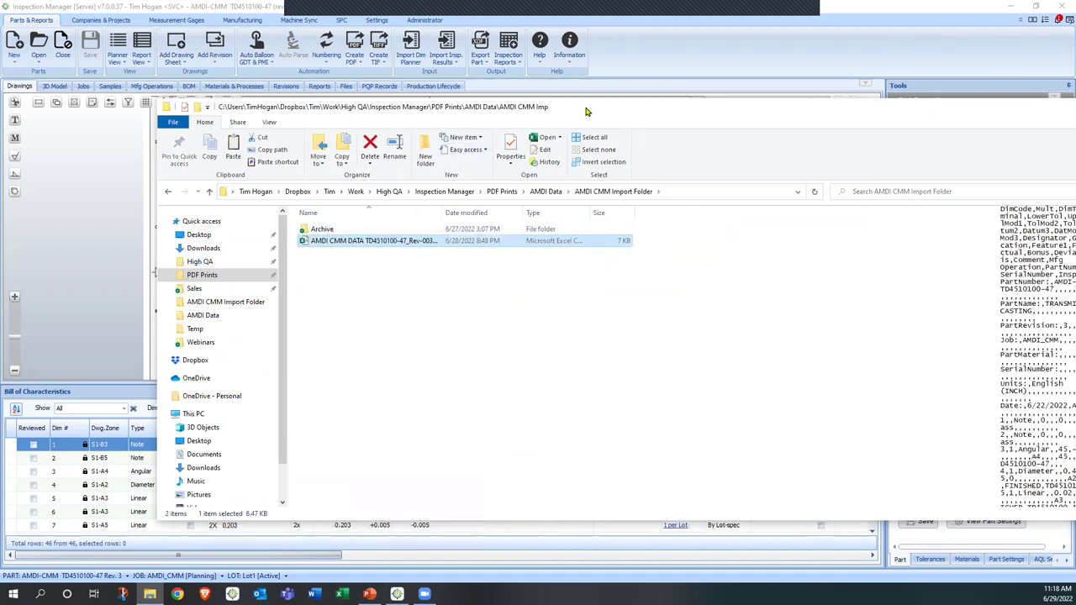
left_click_drag(589, 112, 768, 169)
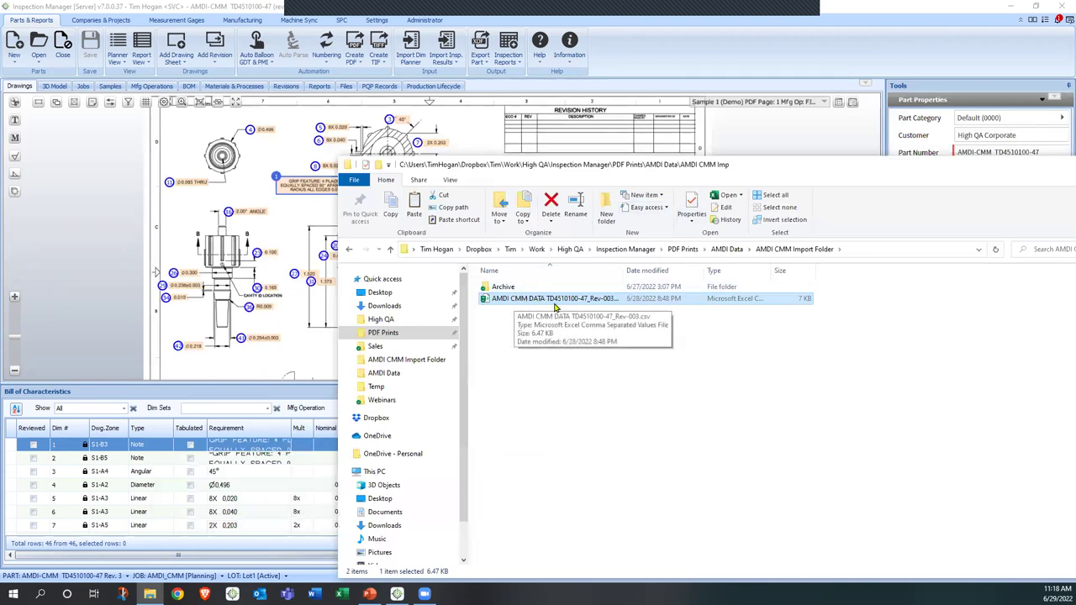
Step: Bring the AMDI-CMM part to the front and check the Samples list, cancelling without changes
left_click(194, 213)
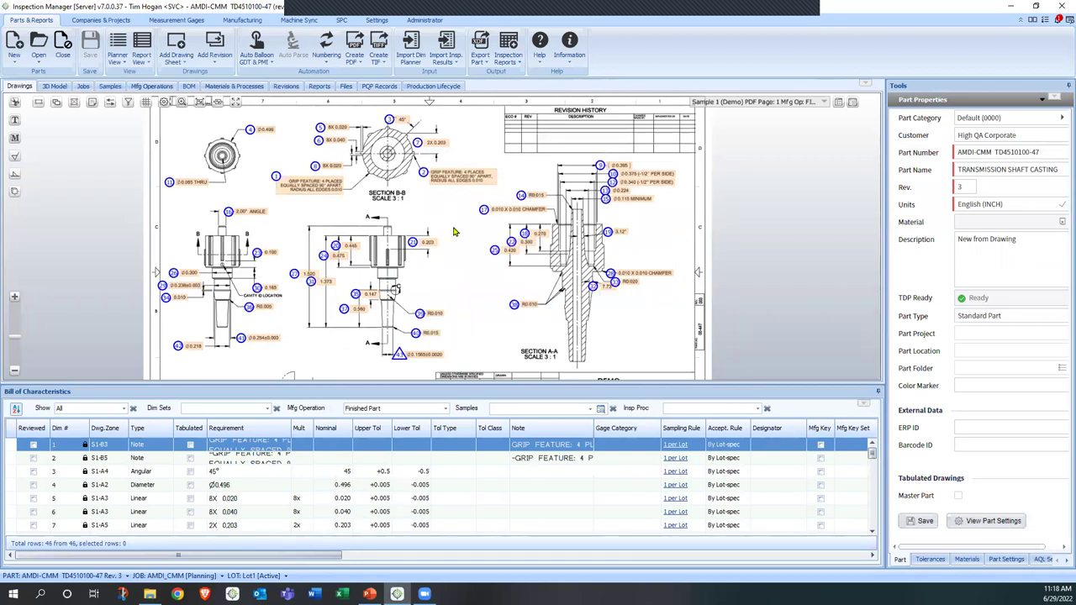
left_click(590, 408)
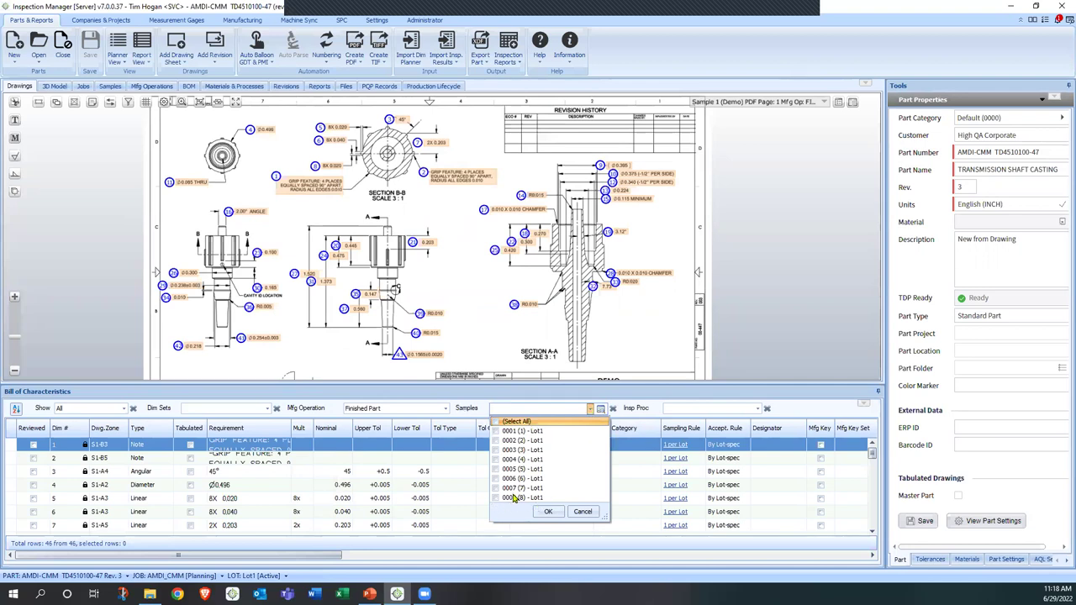
left_click(582, 510)
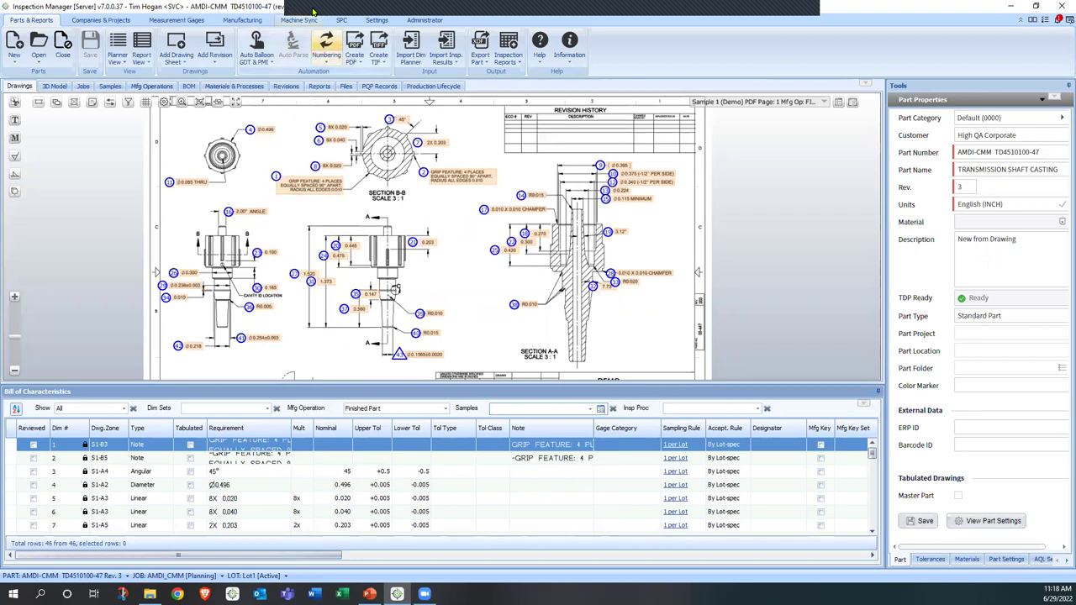
Step: Check the CMM Data machine folder's import settings, then return to the Machine Data file log
left_click(287, 20)
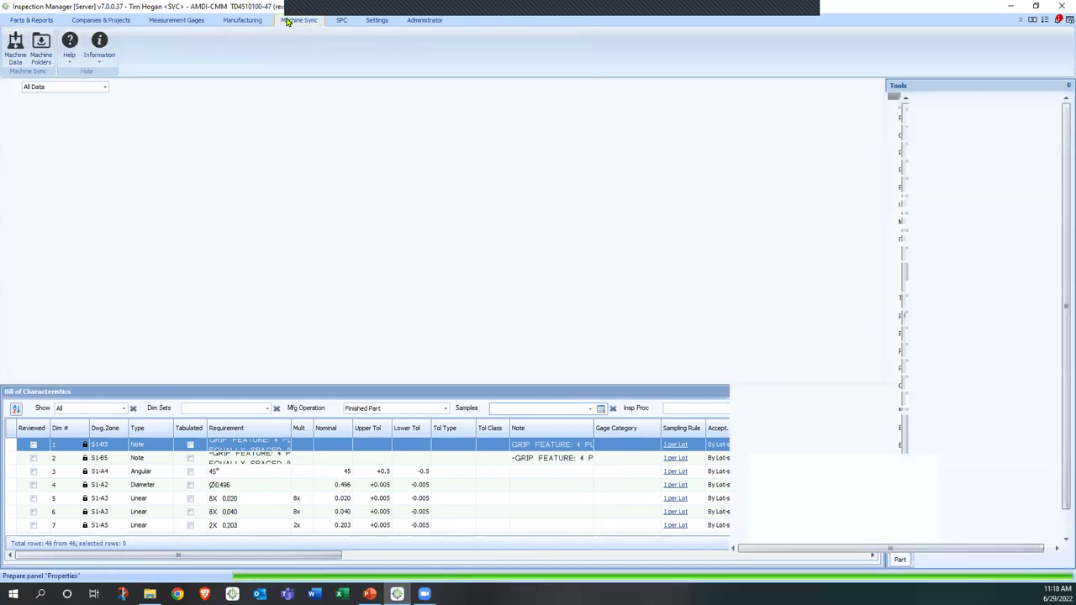
left_click(286, 20)
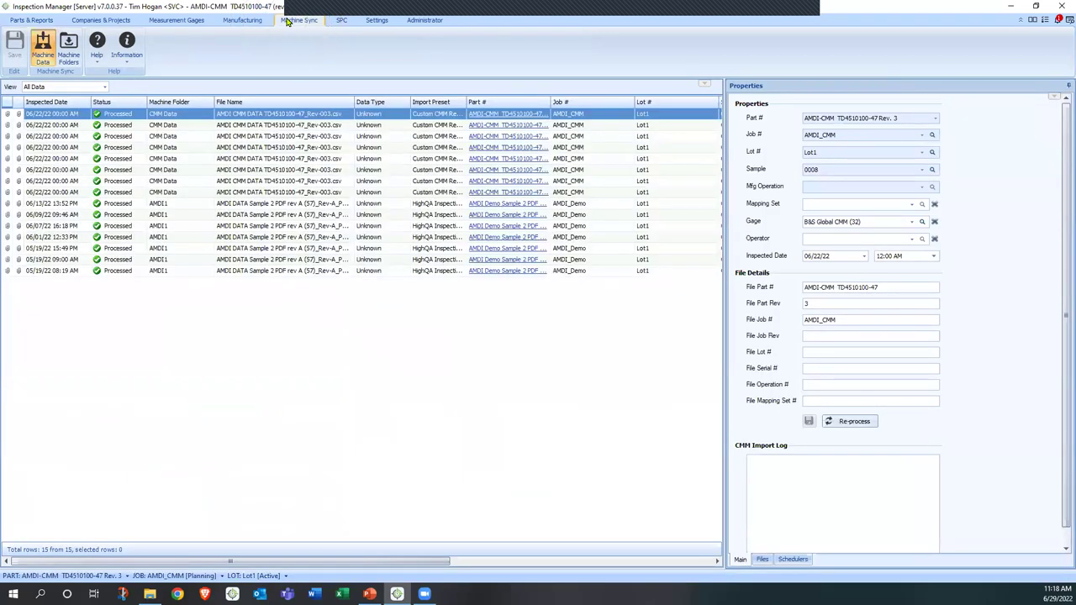
left_click(68, 48)
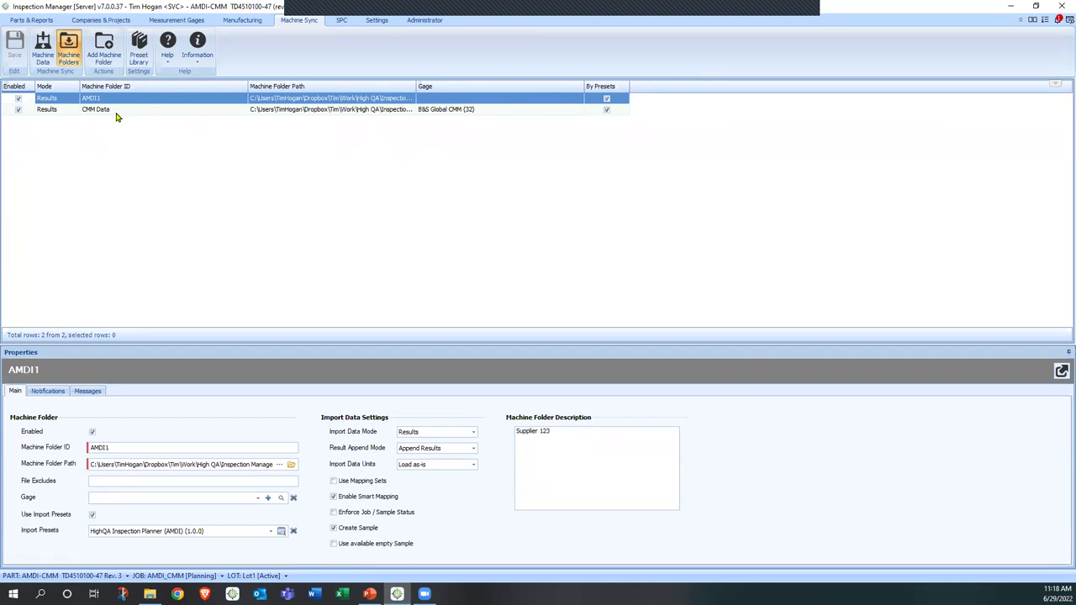
left_click(109, 110)
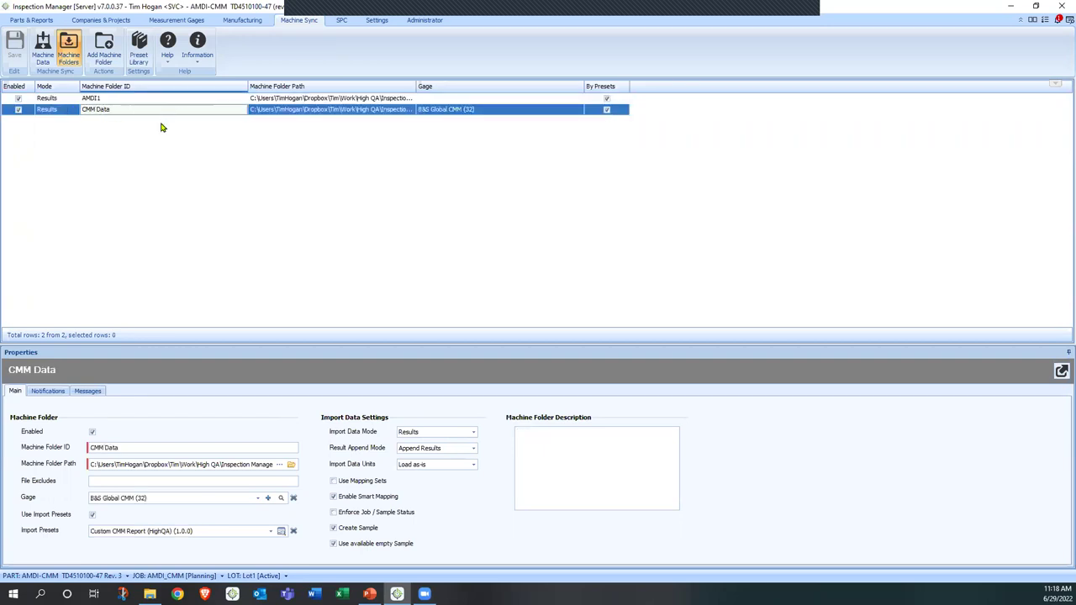
left_click(44, 55)
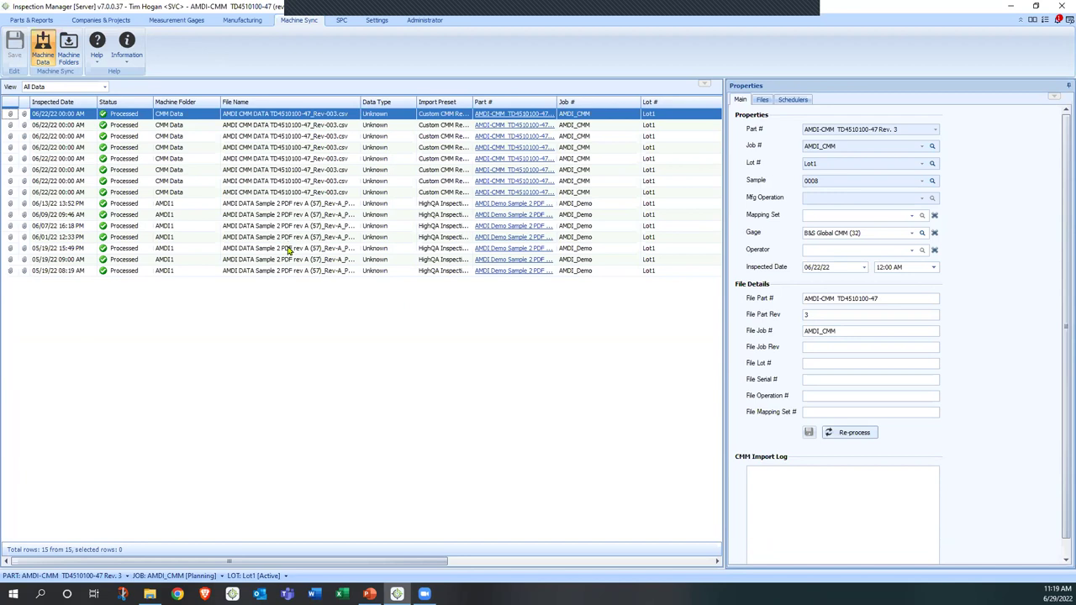
Step: Show the four CMM data import schedulers and widen the Scheduler Name column
left_click(793, 100)
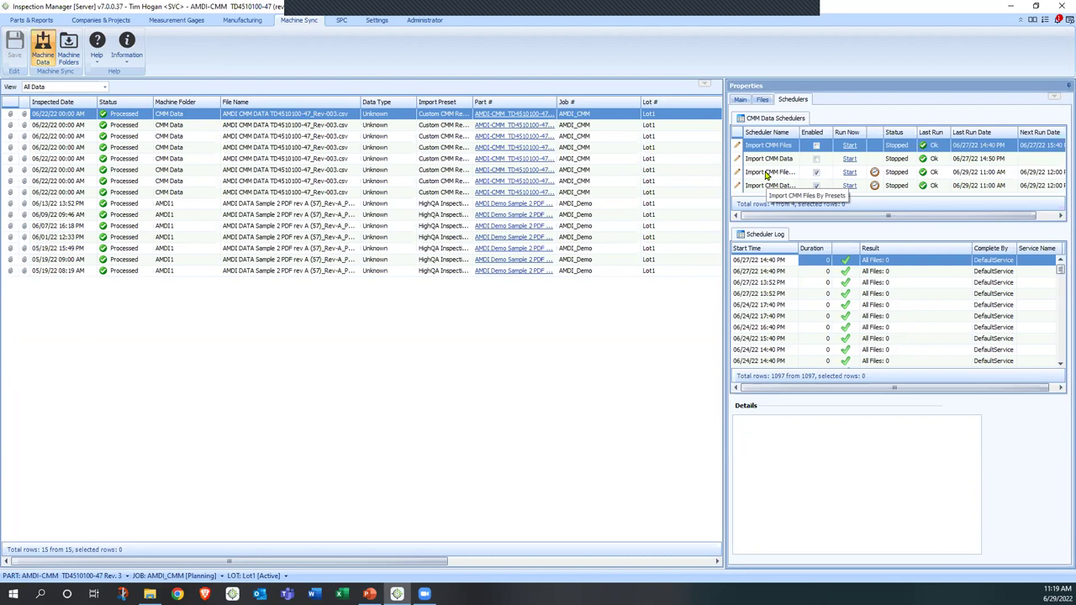
left_click(150, 593)
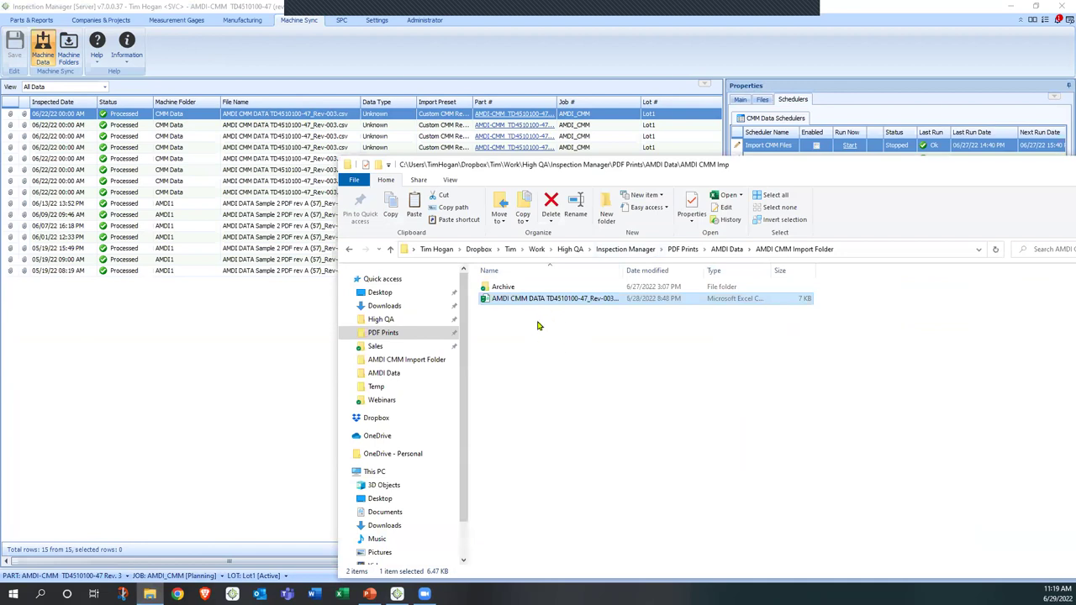
left_click(269, 354)
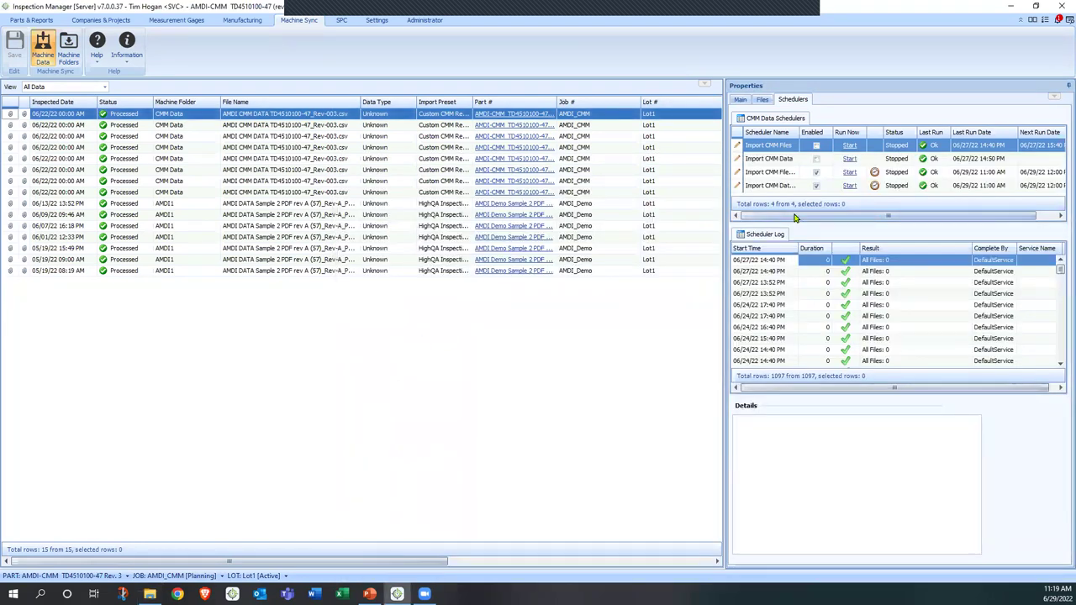
left_click_drag(799, 132, 822, 128)
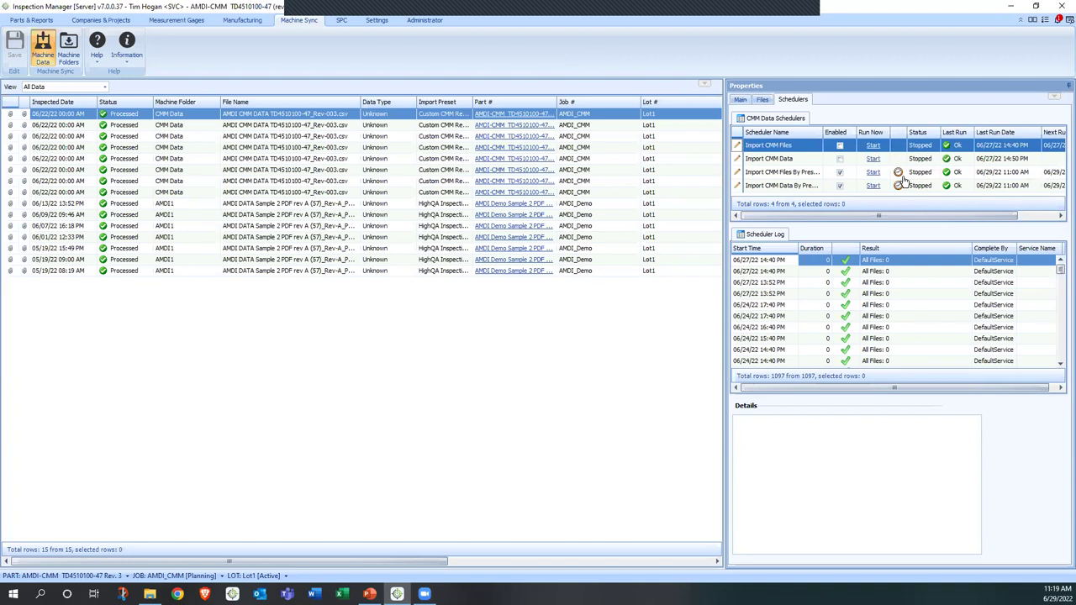
Step: Run the Import CMM Files By Preset scheduler now, check the import folder, then return to the data list
left_click(873, 174)
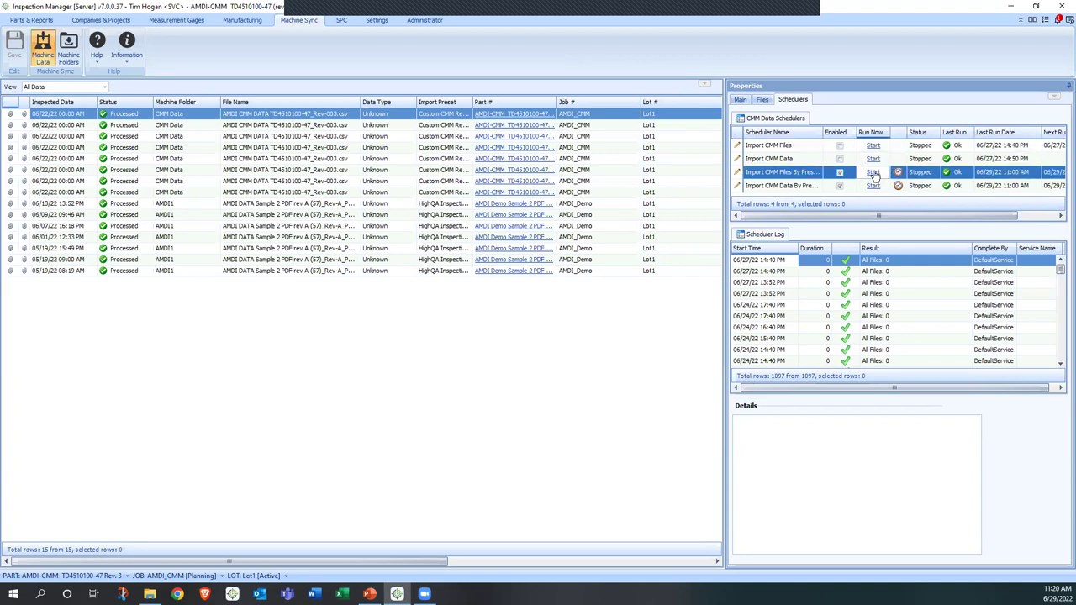
left_click(874, 174)
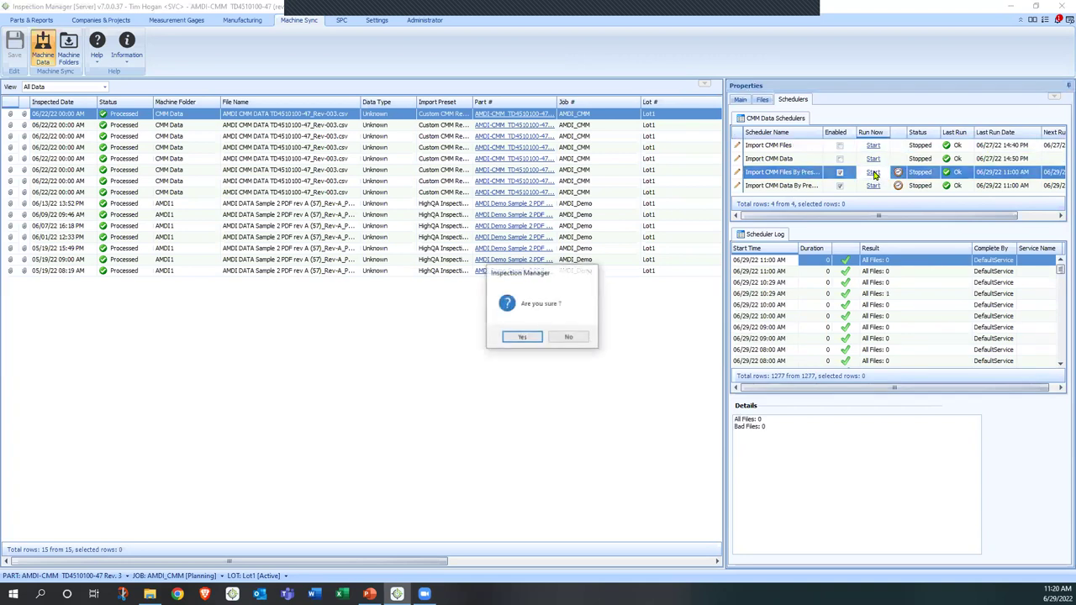
left_click(521, 337)
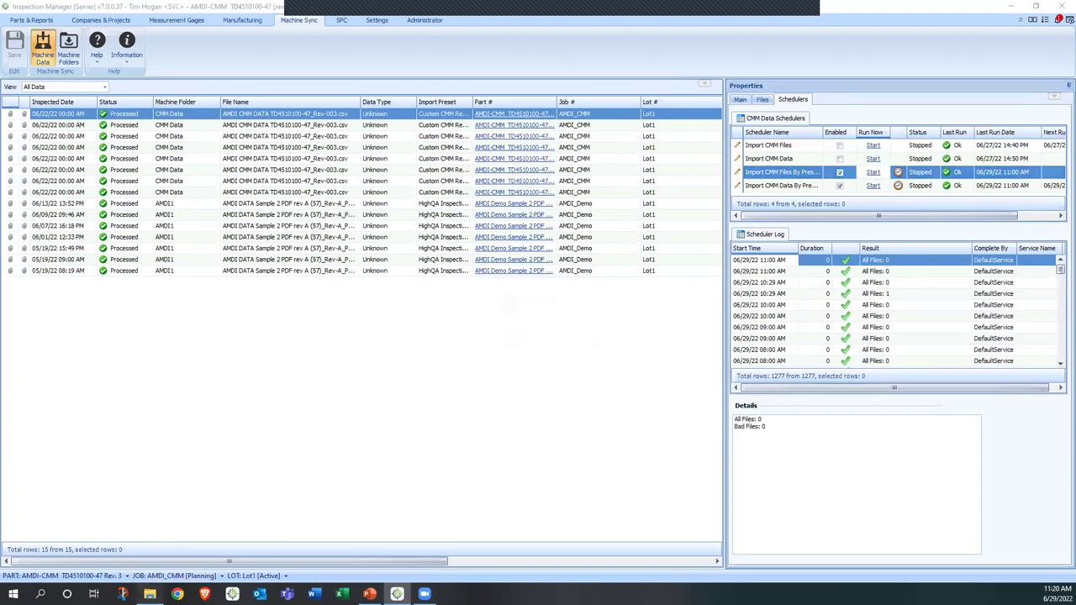
left_click(150, 594)
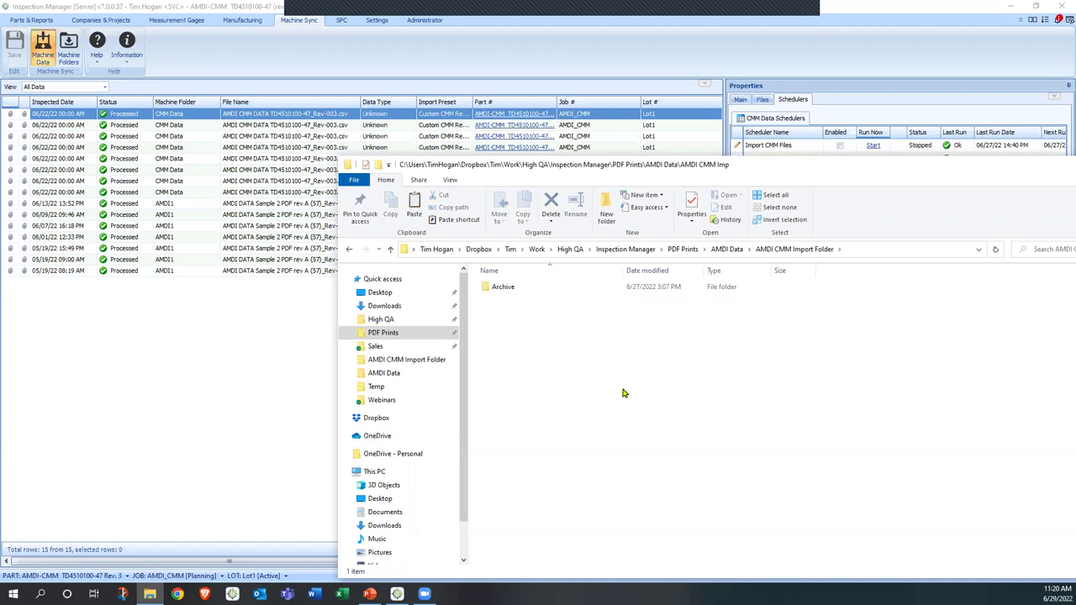
left_click(508, 316)
left_click(212, 343)
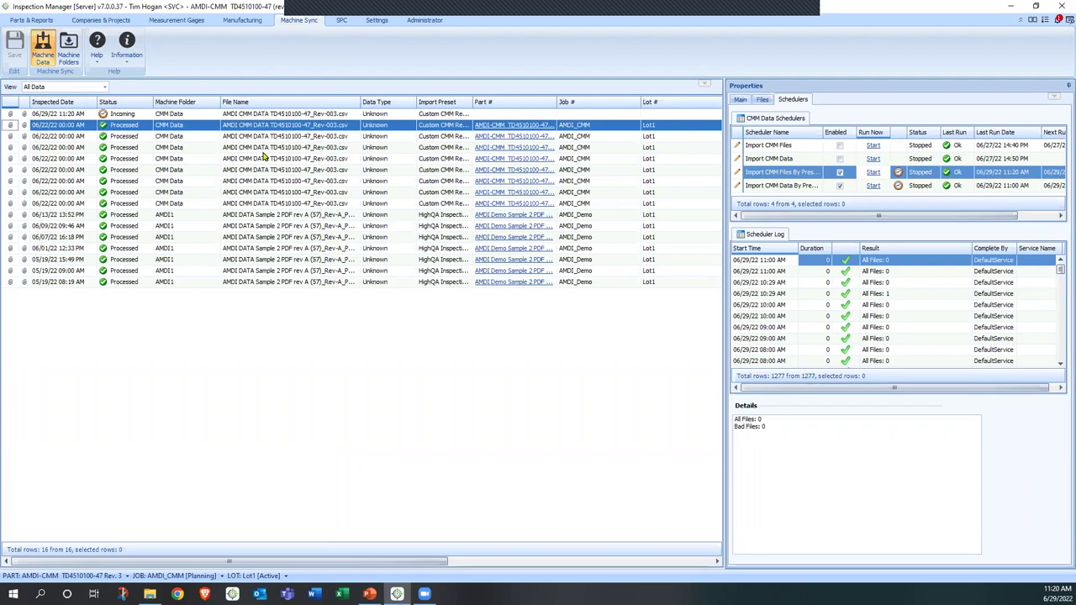
Step: Run the Import CMM Data By Preset scheduler now and confirm, processing all 16 machine data rows
right_click(739, 247)
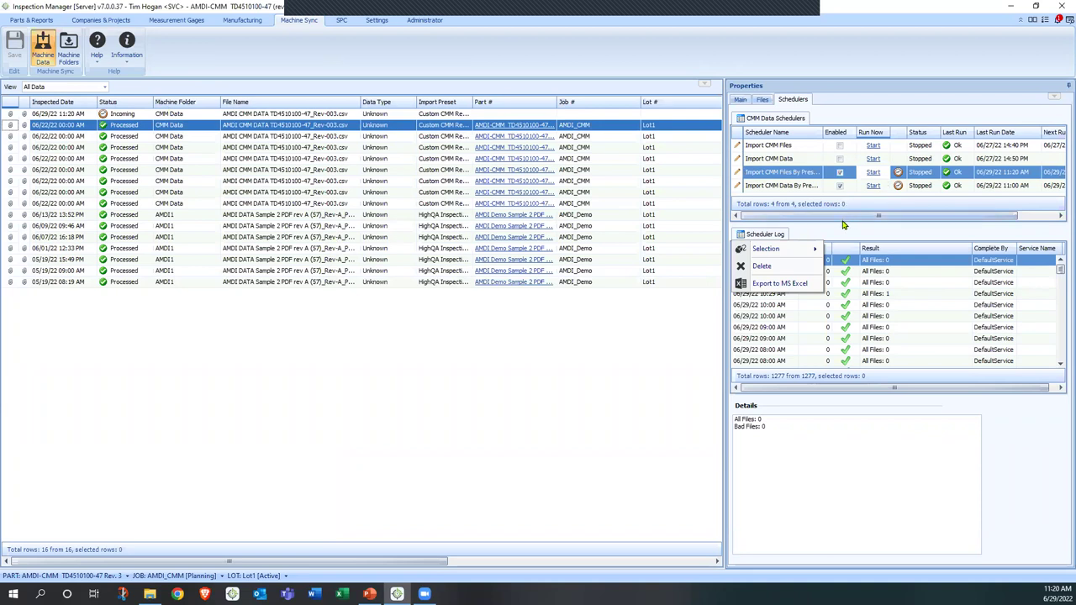
left_click(856, 221)
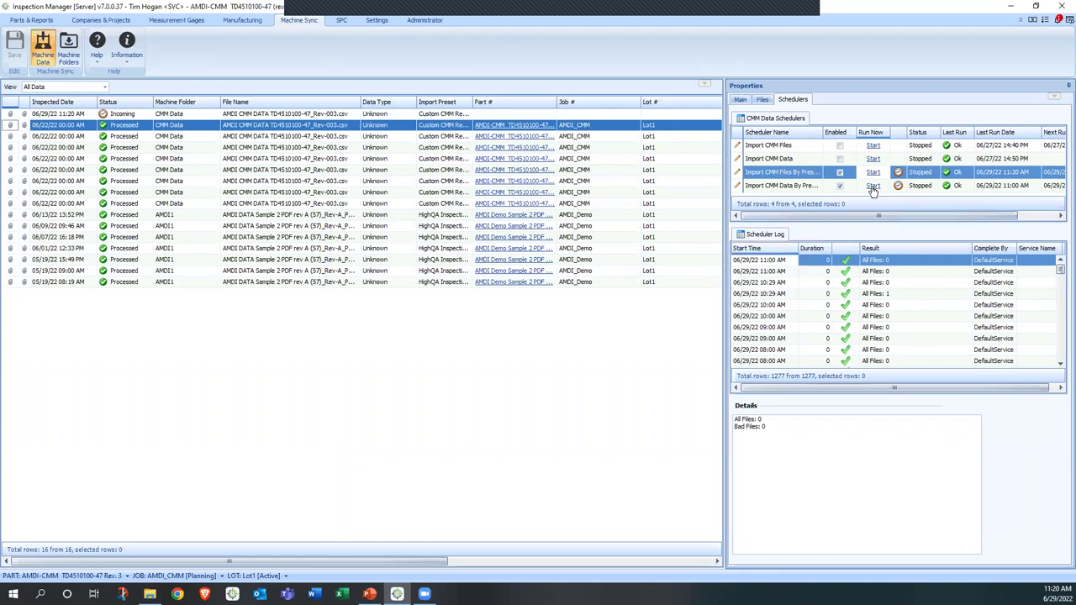
left_click(873, 186)
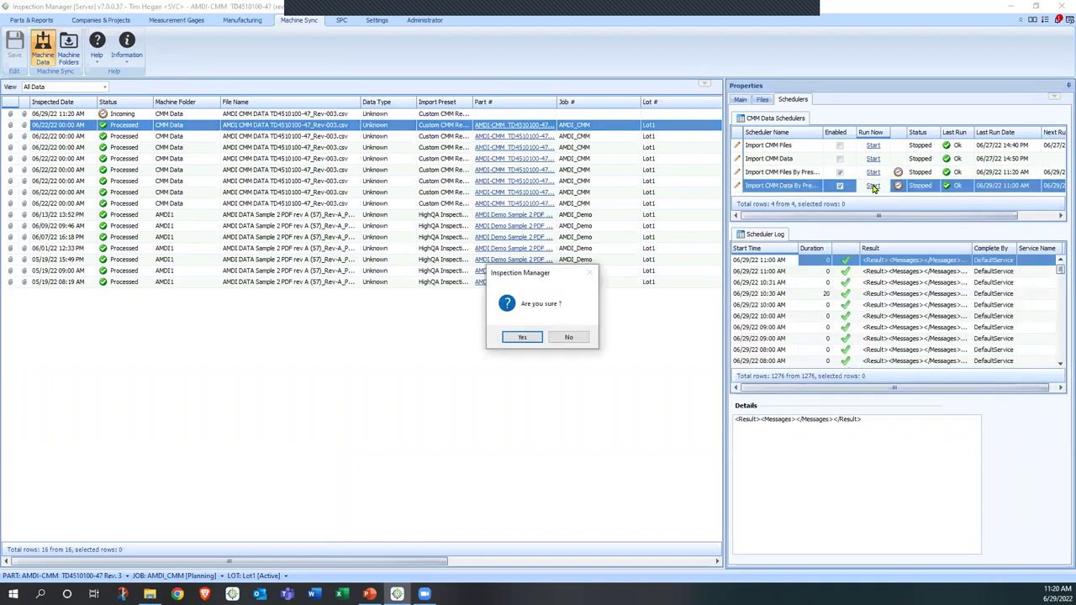
left_click(514, 339)
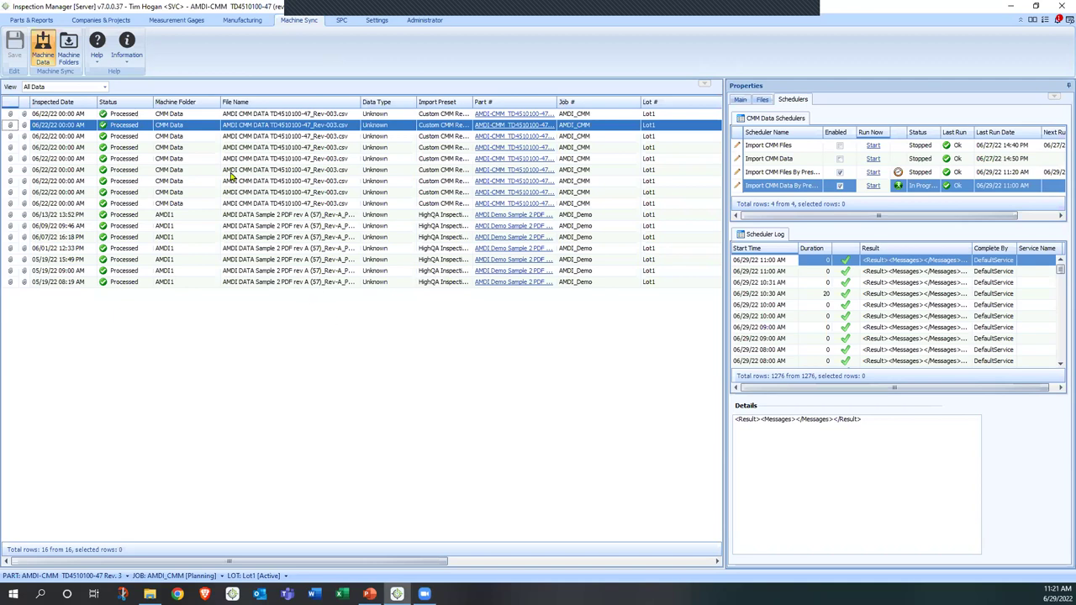
Step: Open the AMDI-CMM part and load the results for sample 0009 (9) - Lot1
left_click(501, 113)
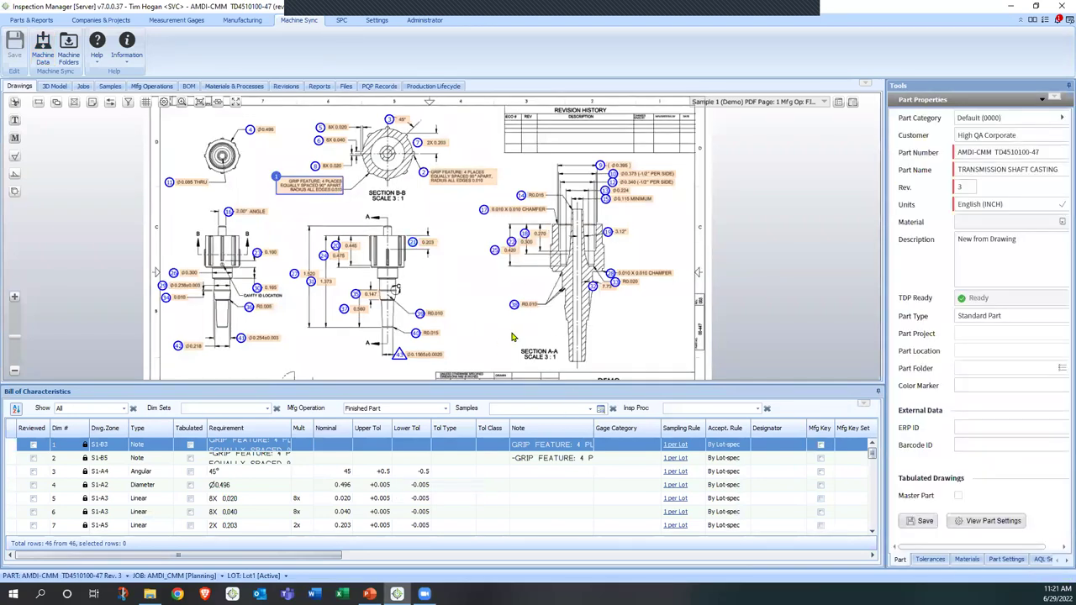
left_click(590, 410)
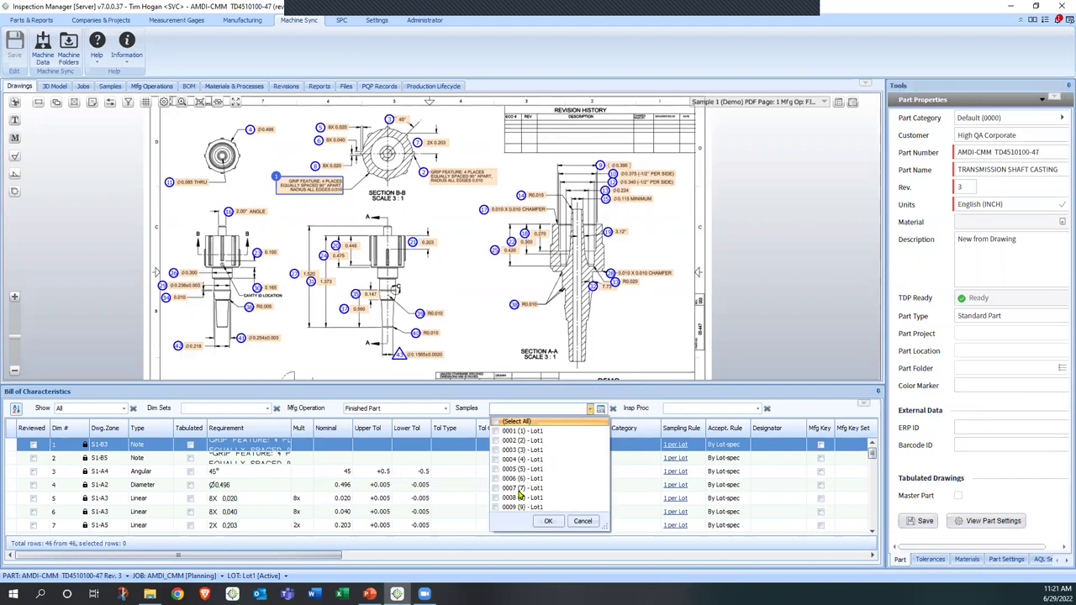
left_click(495, 509)
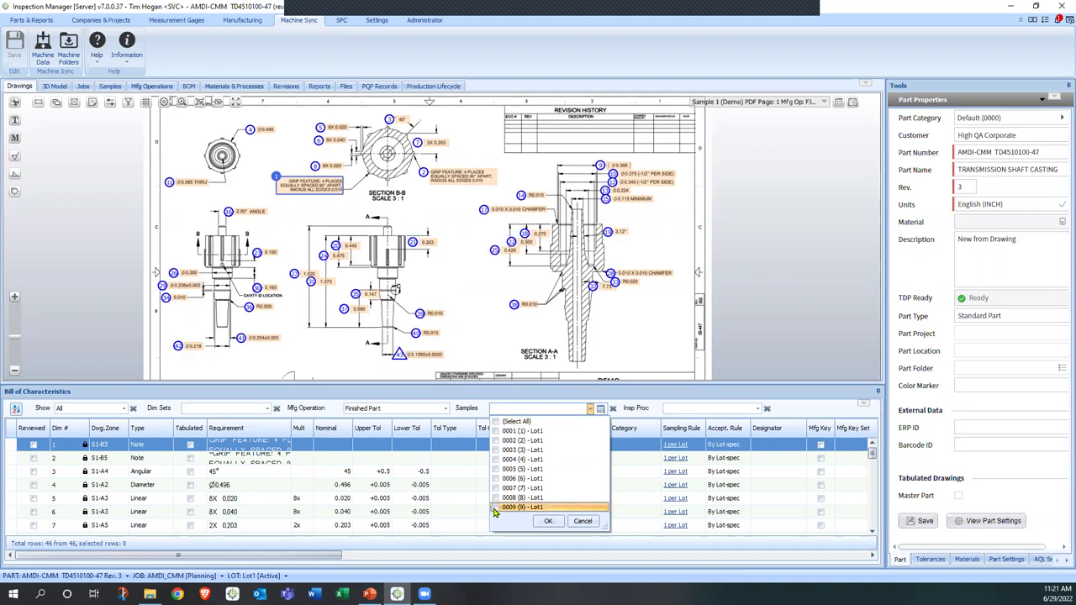
left_click(548, 521)
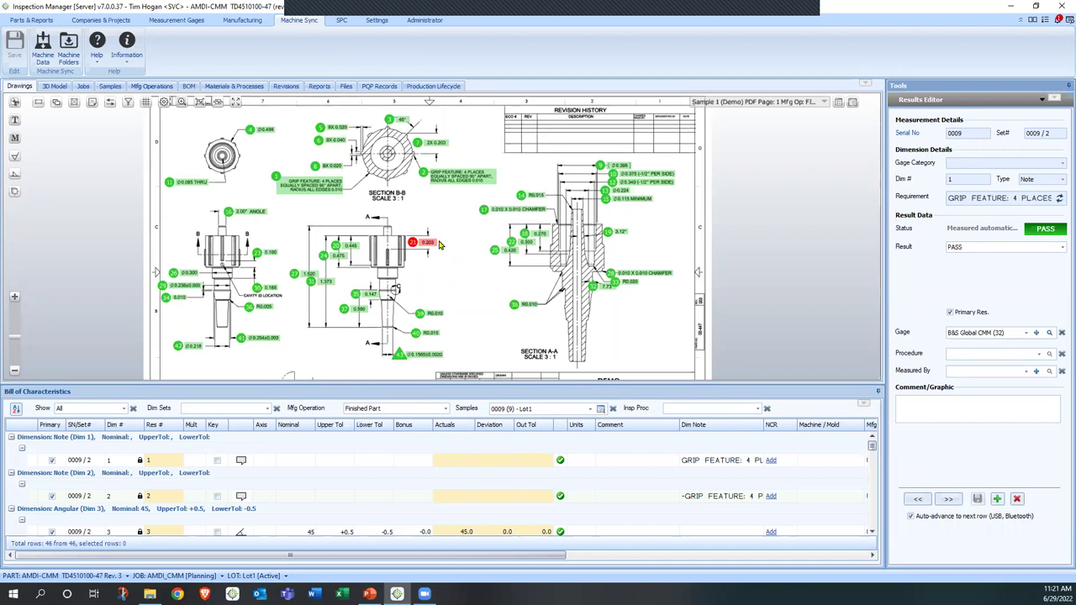
scroll(440, 240, "up", 4)
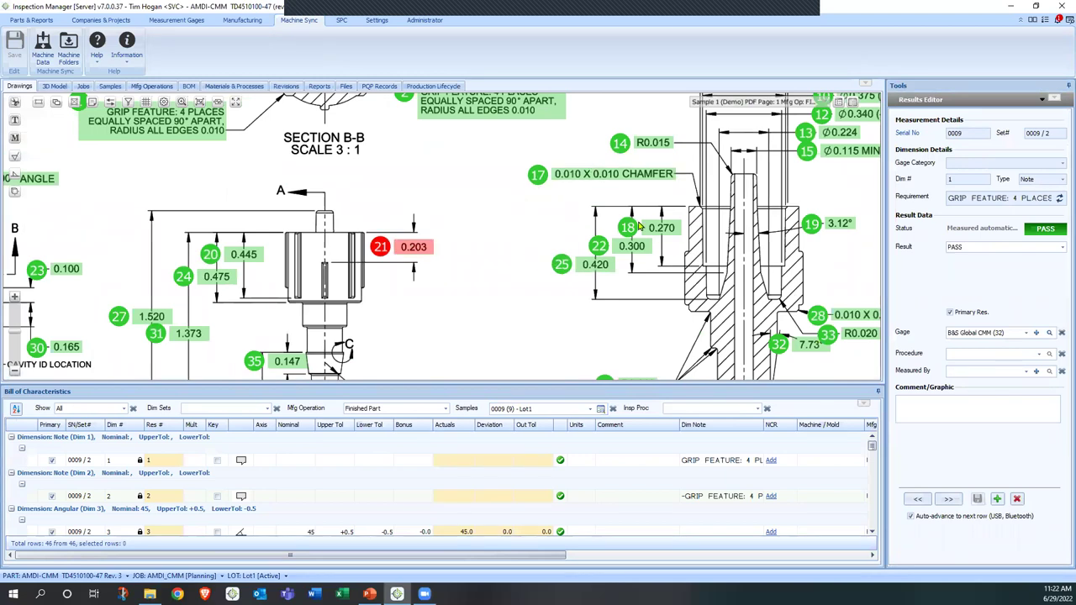
left_click(412, 250)
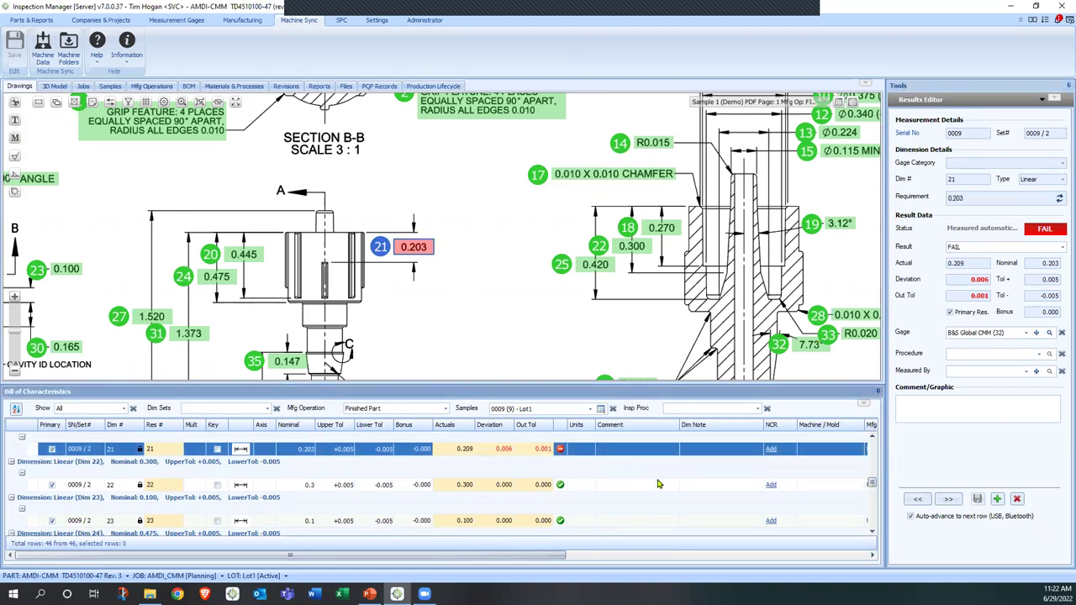
left_click(769, 452)
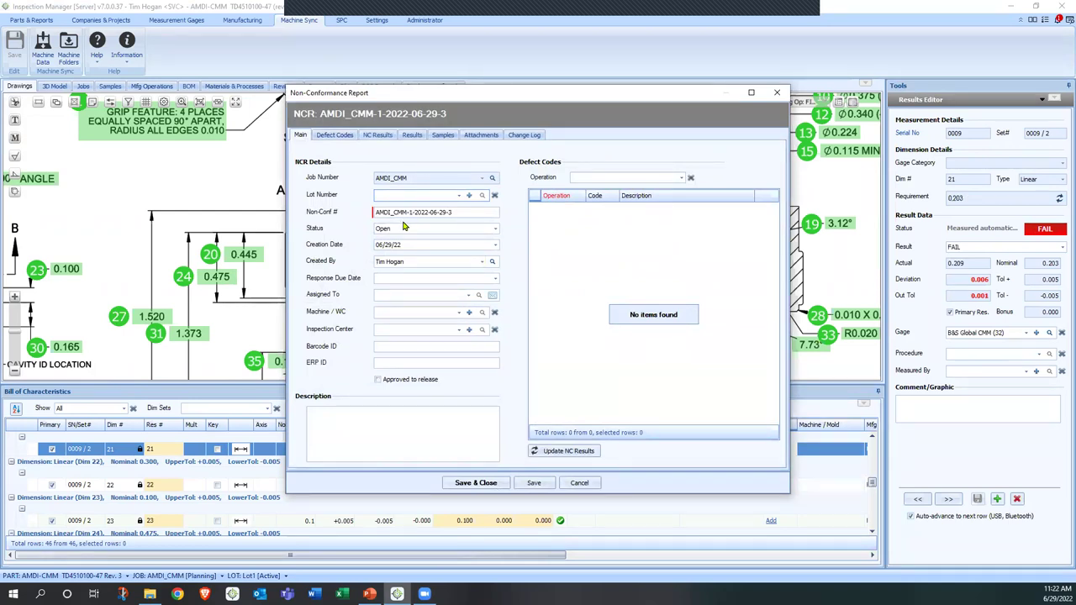
Step: Assign the NCR to a team member and send them the notification email
left_click(469, 295)
left_click(403, 316)
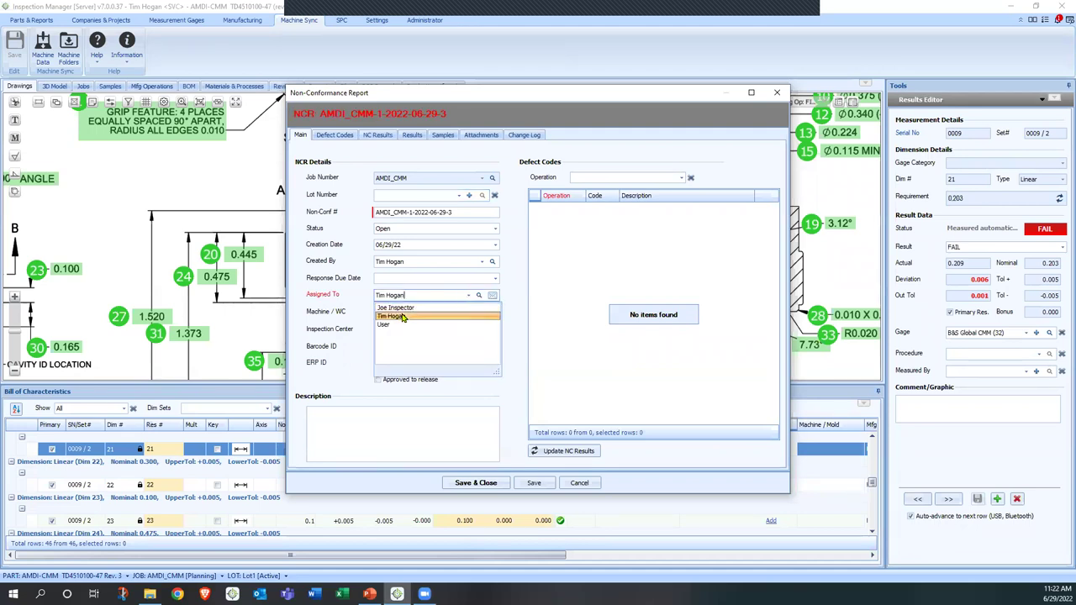
left_click(492, 295)
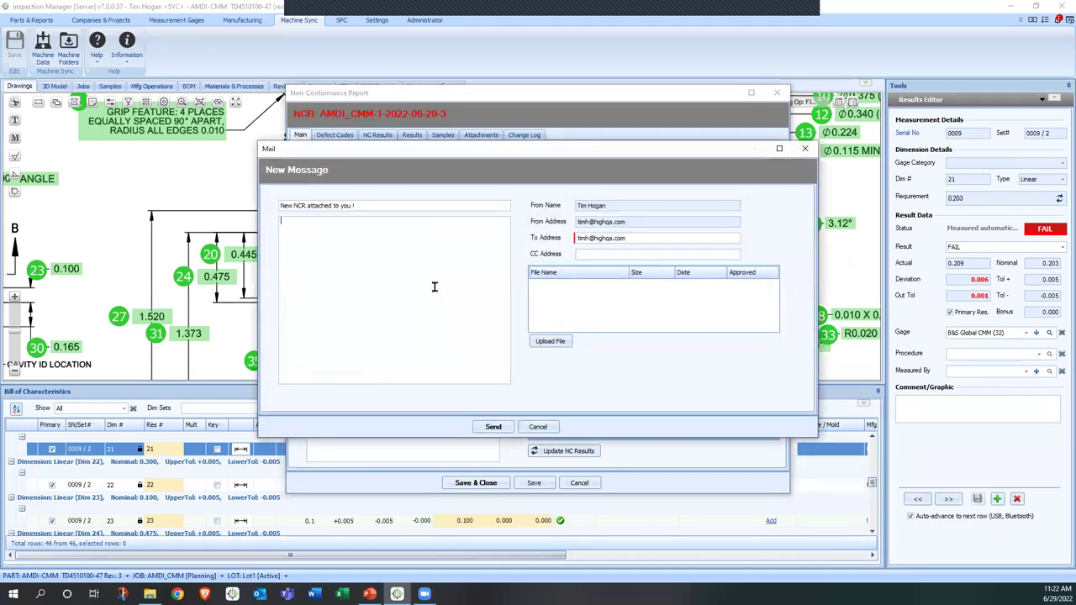
type("Fix this!!")
left_click(503, 429)
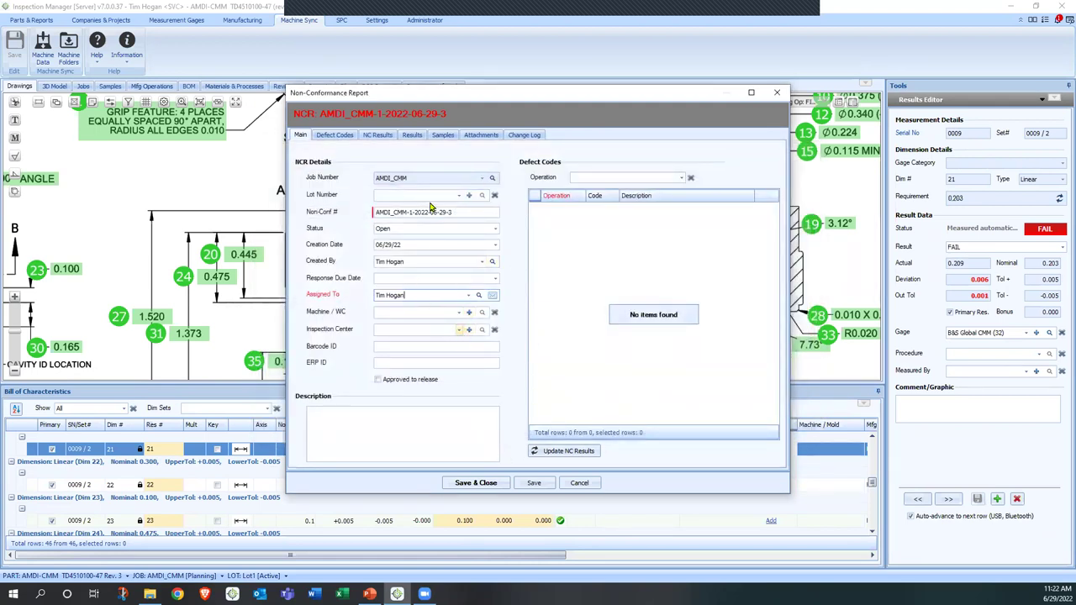
Step: Save the NCR with status Open, review its Change Log and Results, then close it
left_click(520, 138)
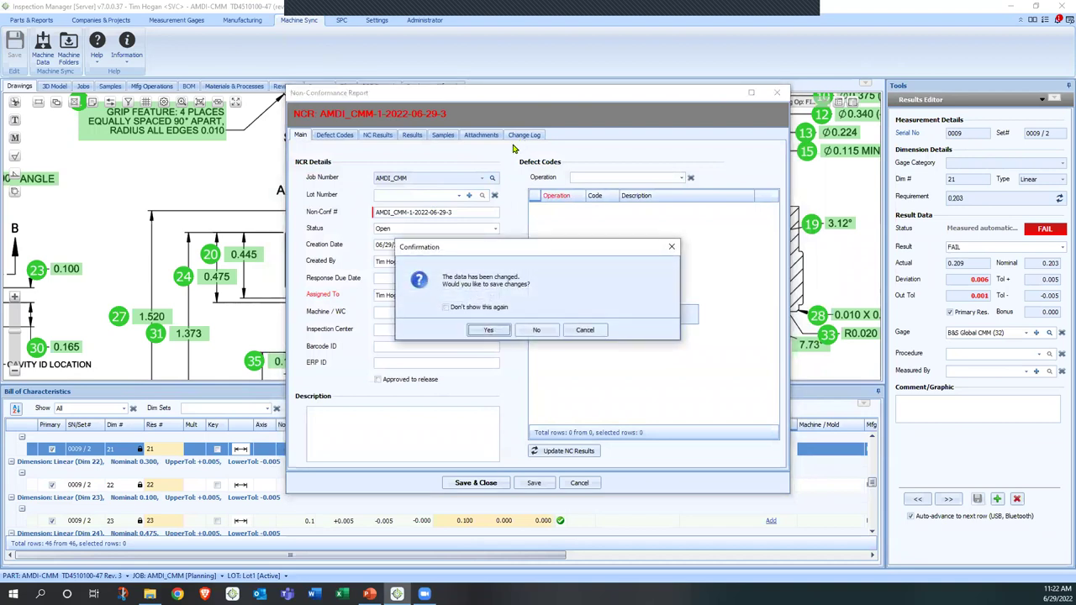
left_click(508, 328)
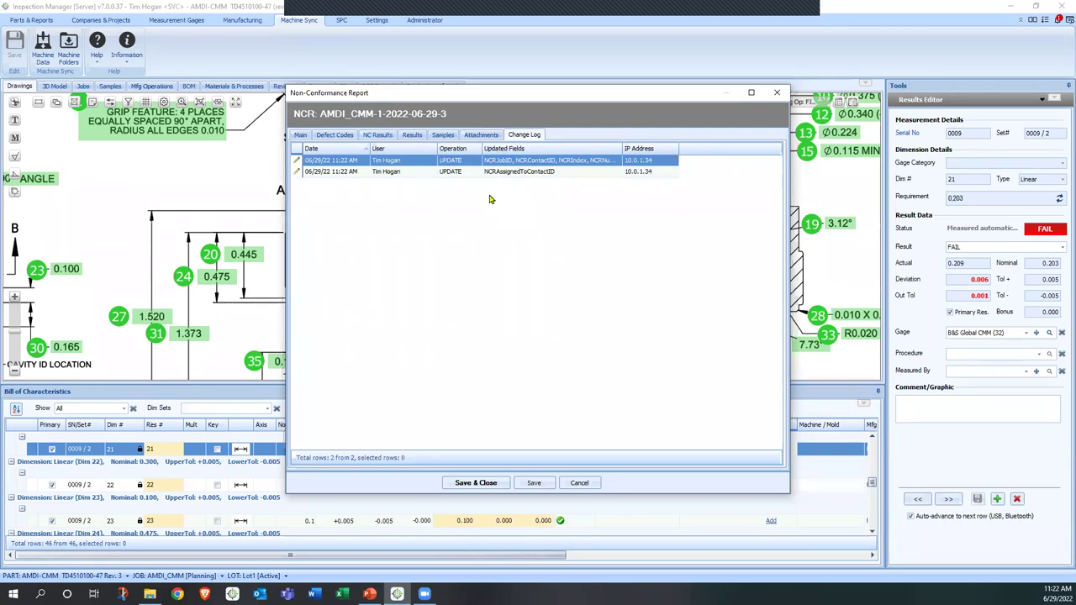
left_click(579, 483)
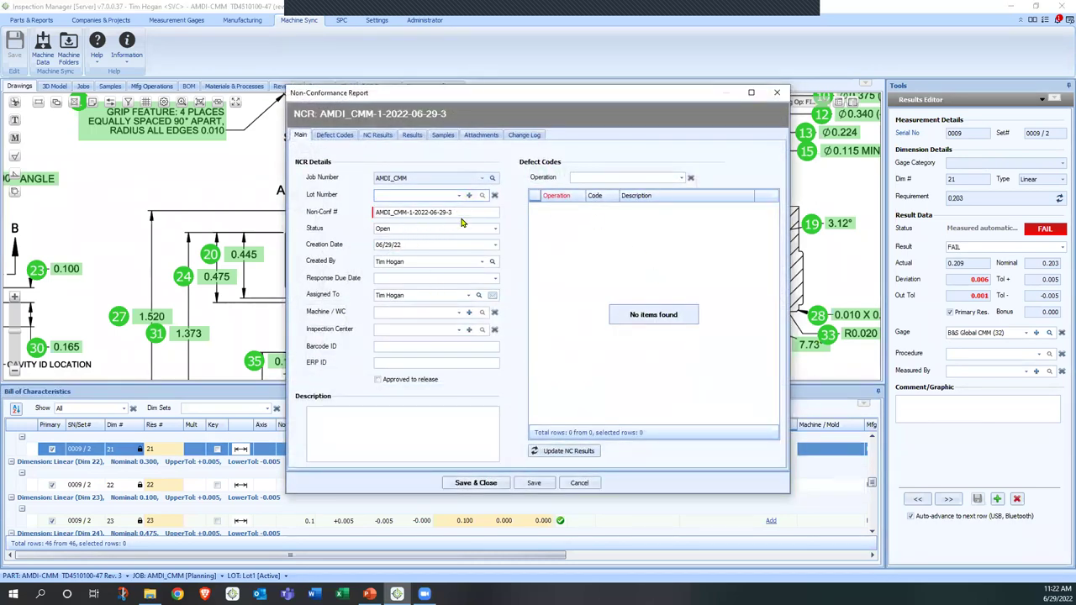
left_click(402, 228)
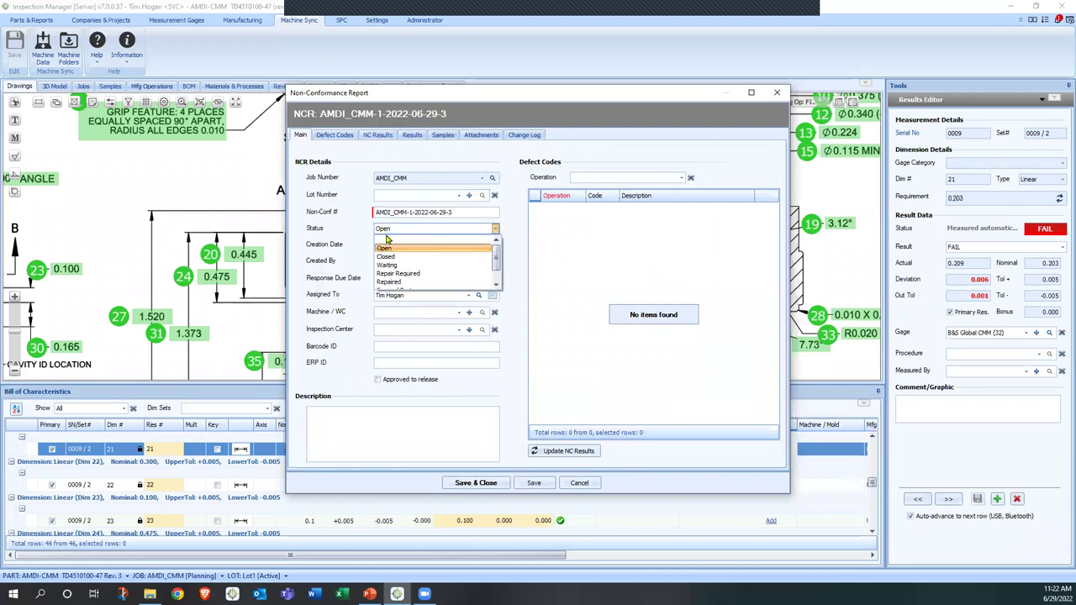
left_click(353, 236)
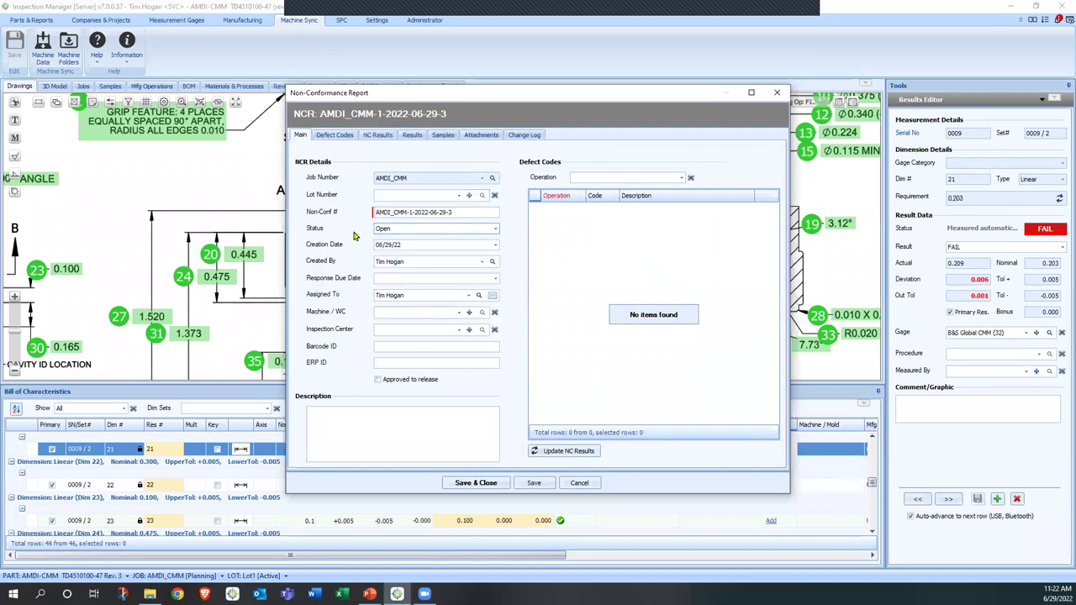
left_click(412, 136)
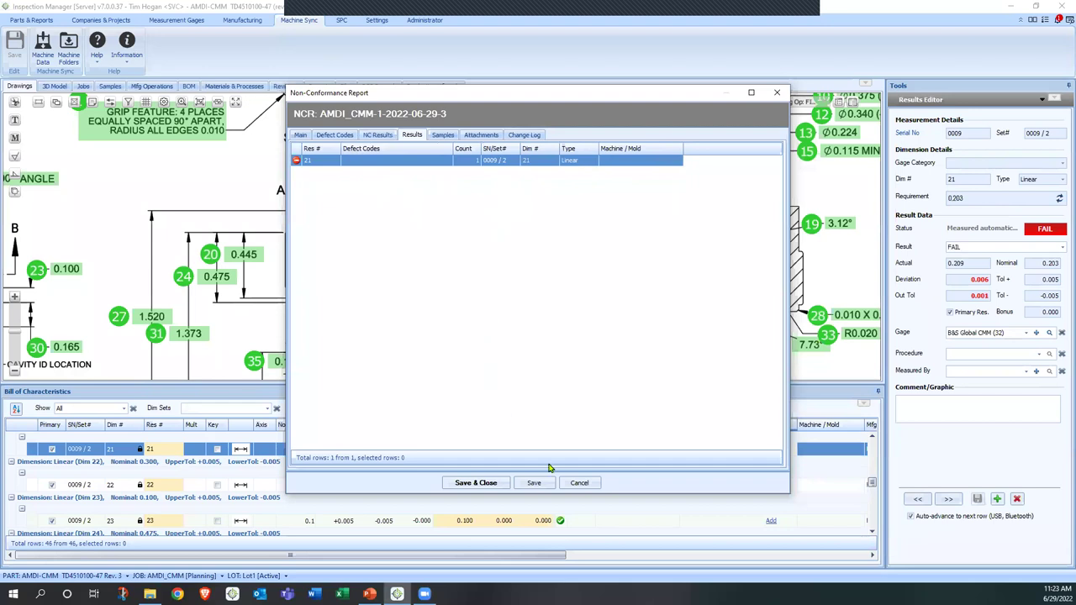
left_click(580, 484)
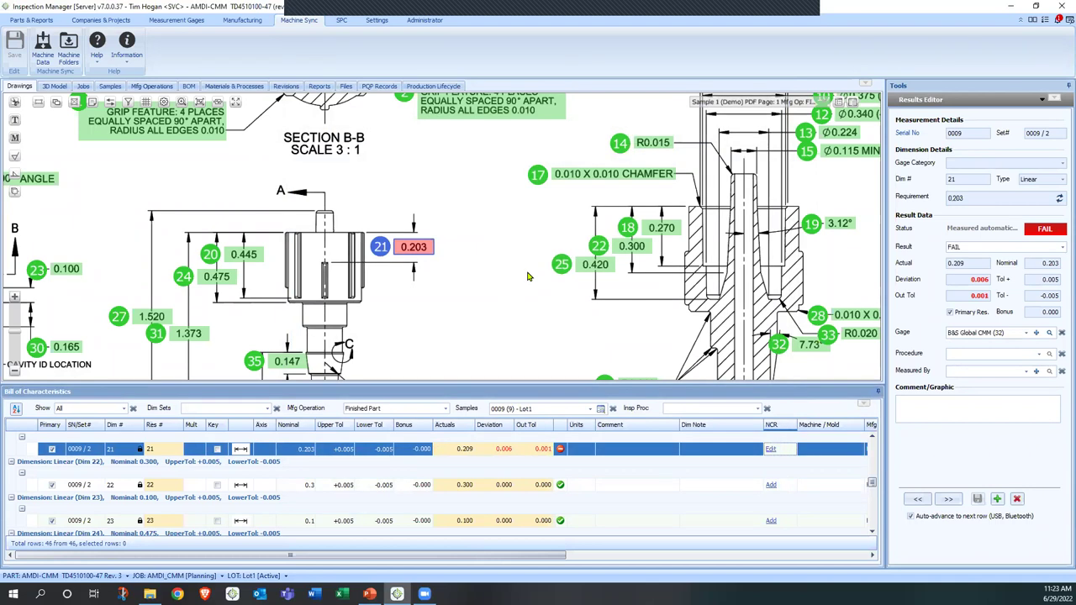
Step: Create an AS9102 Rev B single piece report for sample 0009 (Lot1)
scroll(528, 276, "down", 5)
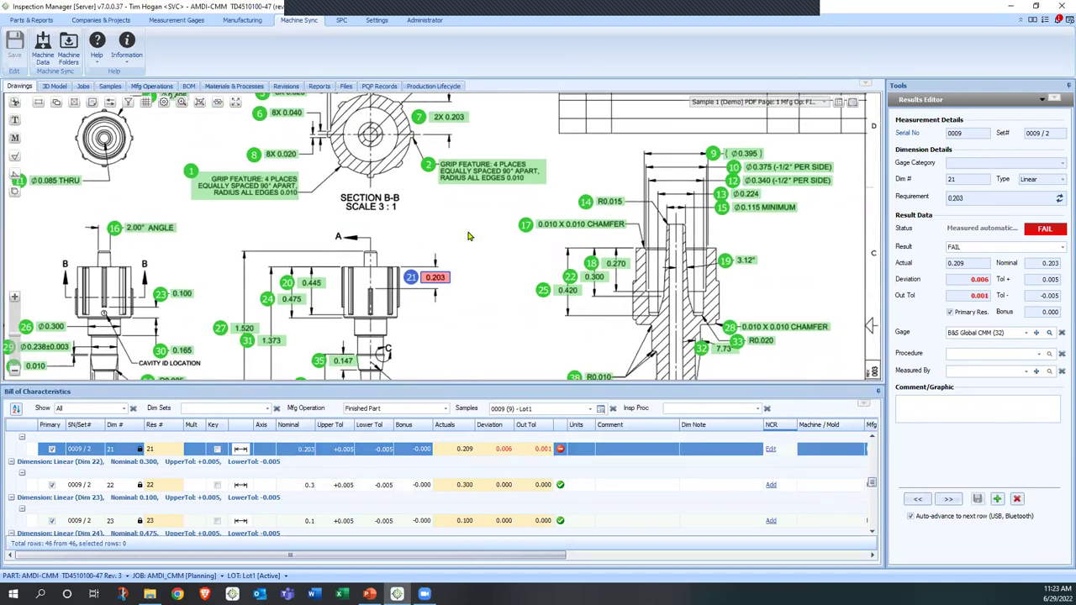
left_click(32, 19)
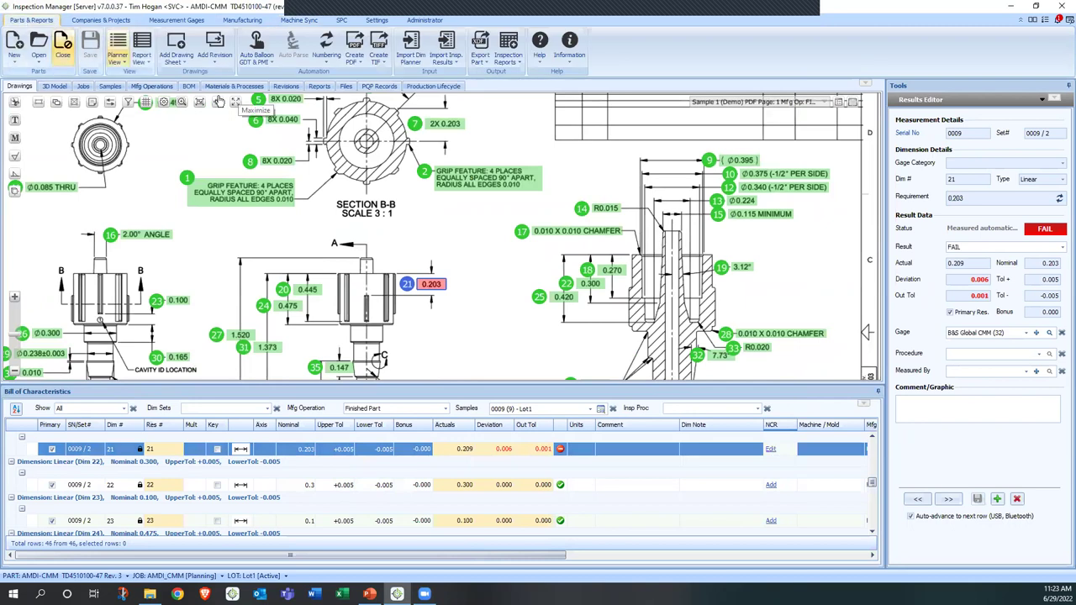
left_click(509, 58)
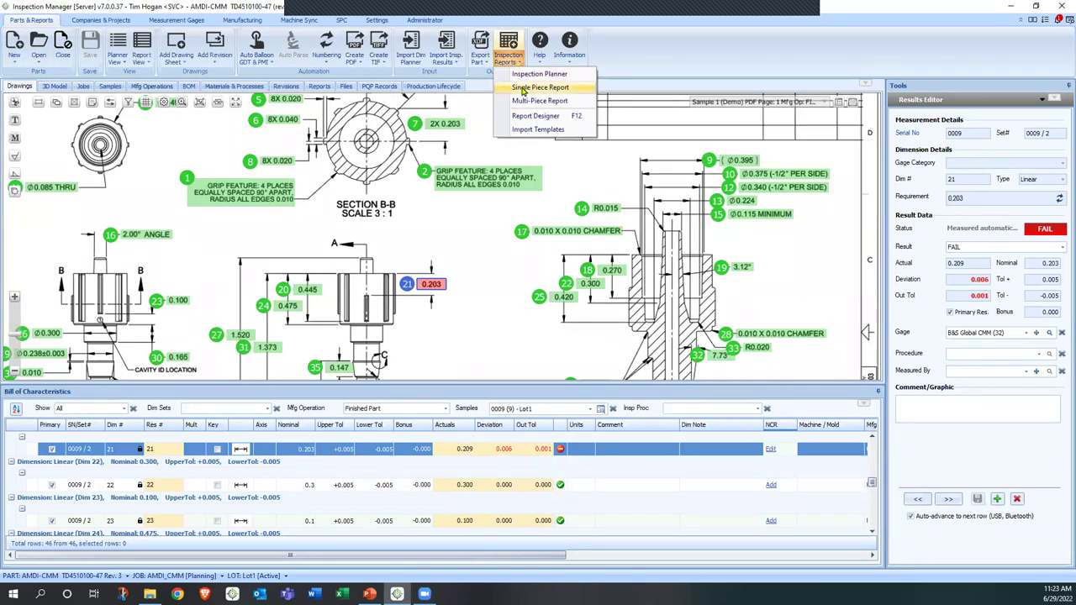
left_click(522, 88)
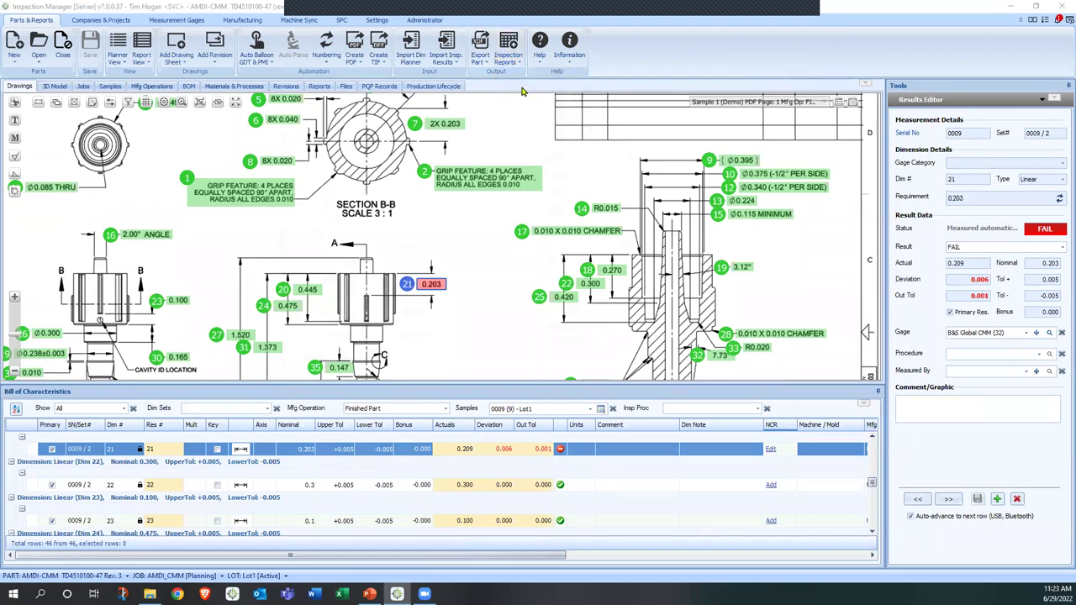
left_click(401, 338)
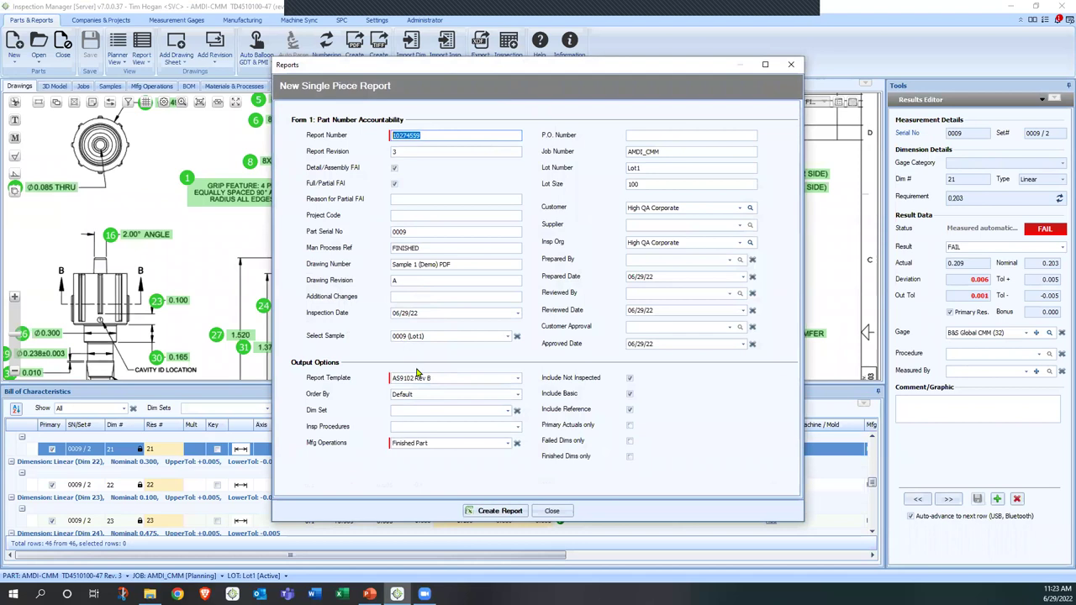
left_click(505, 511)
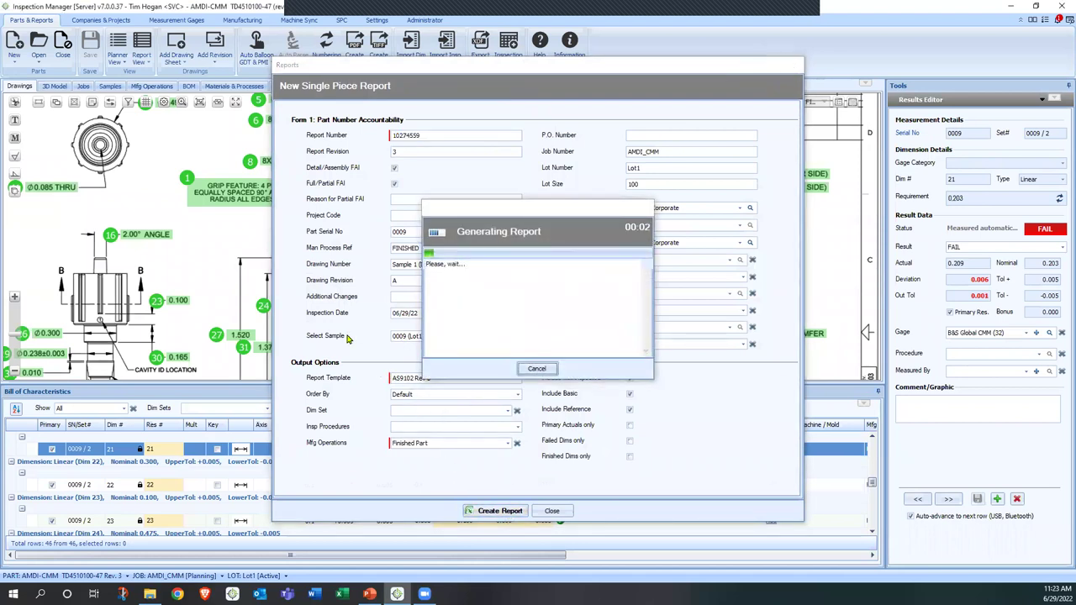
Step: Switch to the Form3 sheet and select the Results columns for rows 6 to 19
scroll(284, 376, "down", 3)
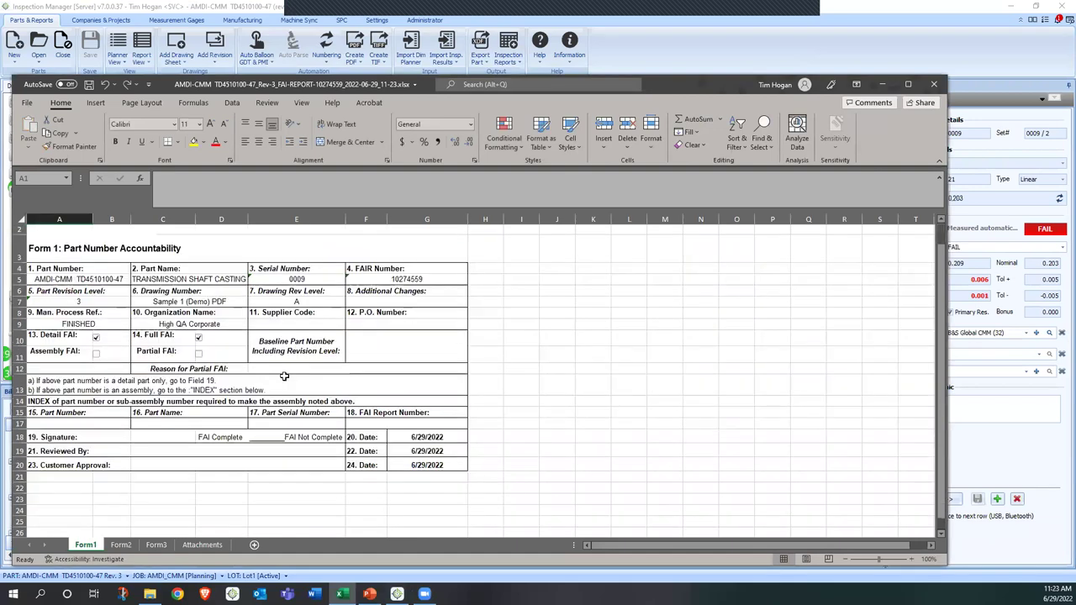
scroll(285, 376, "up", 3)
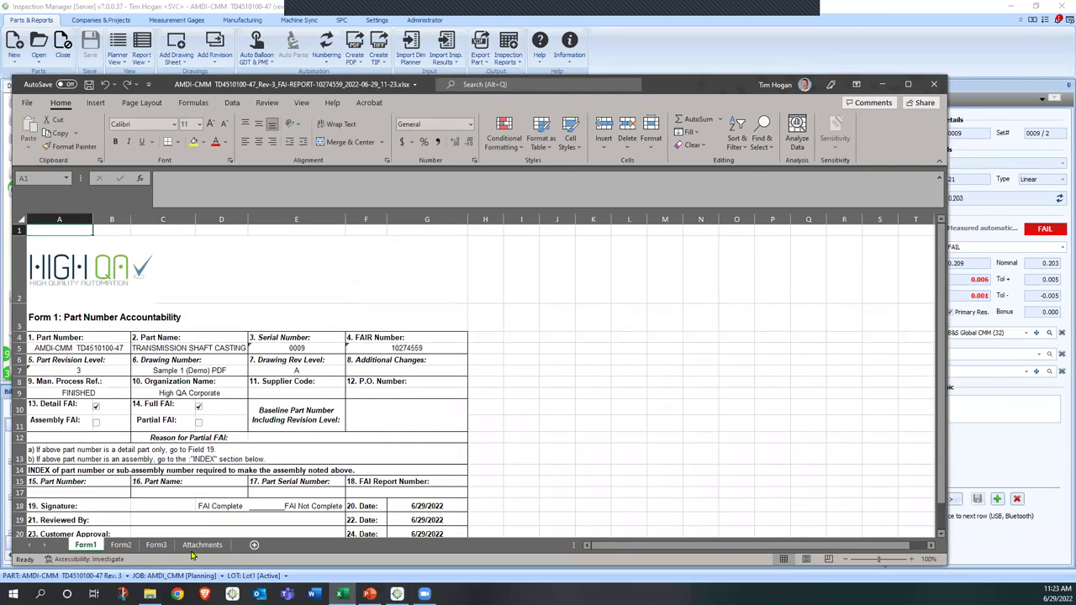
left_click(156, 544)
scroll(269, 440, "down", 1)
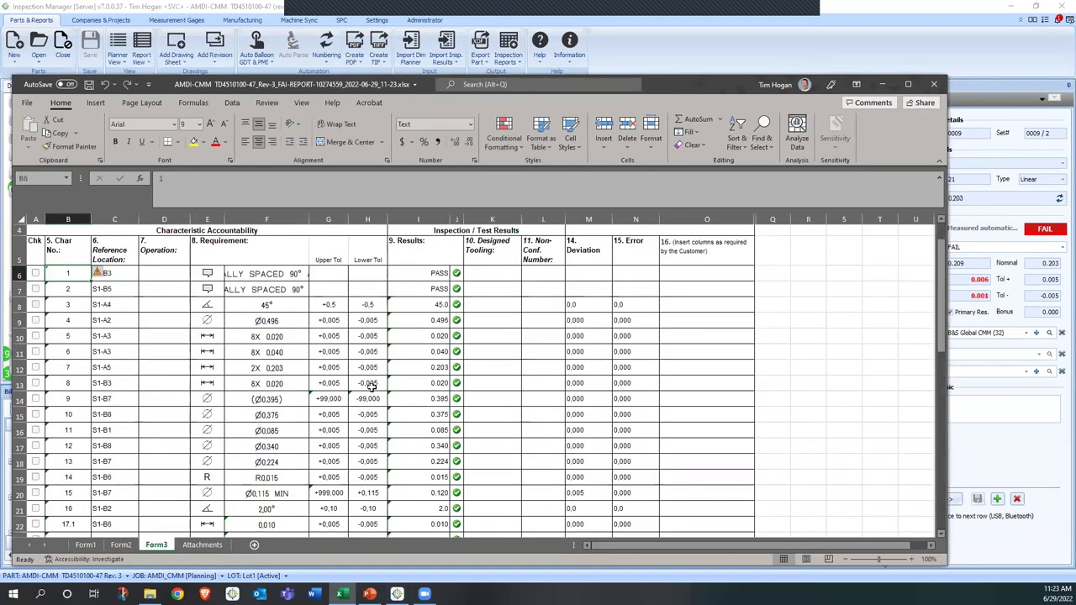
left_click_drag(417, 273, 405, 483)
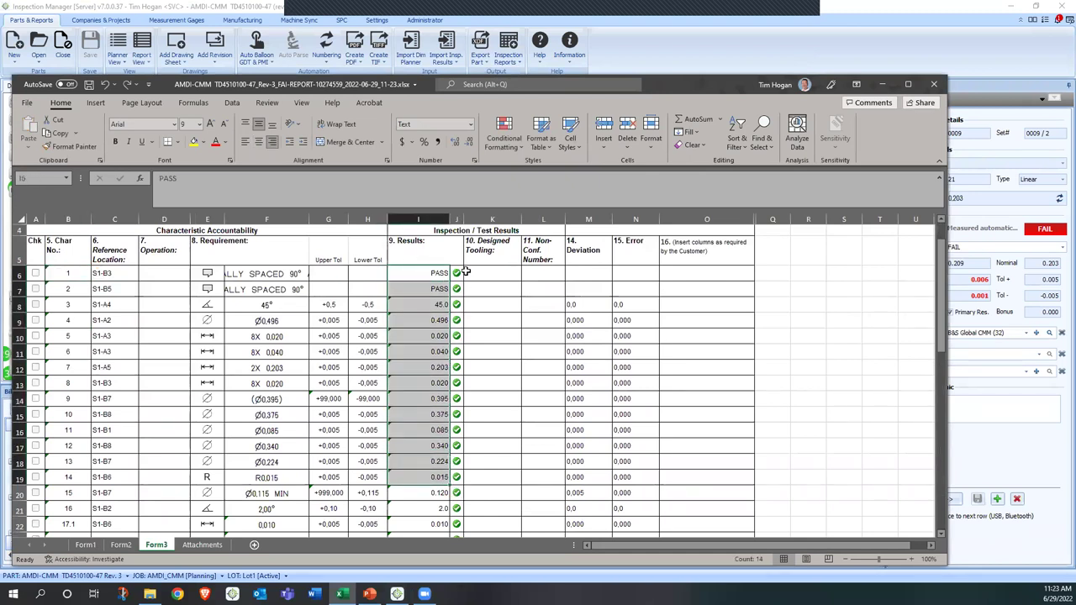
left_click_drag(467, 273, 425, 477)
Step: Select Dim 21's failing 0.209 result and read its NCR number in cell L27
scroll(469, 431, "down", 3)
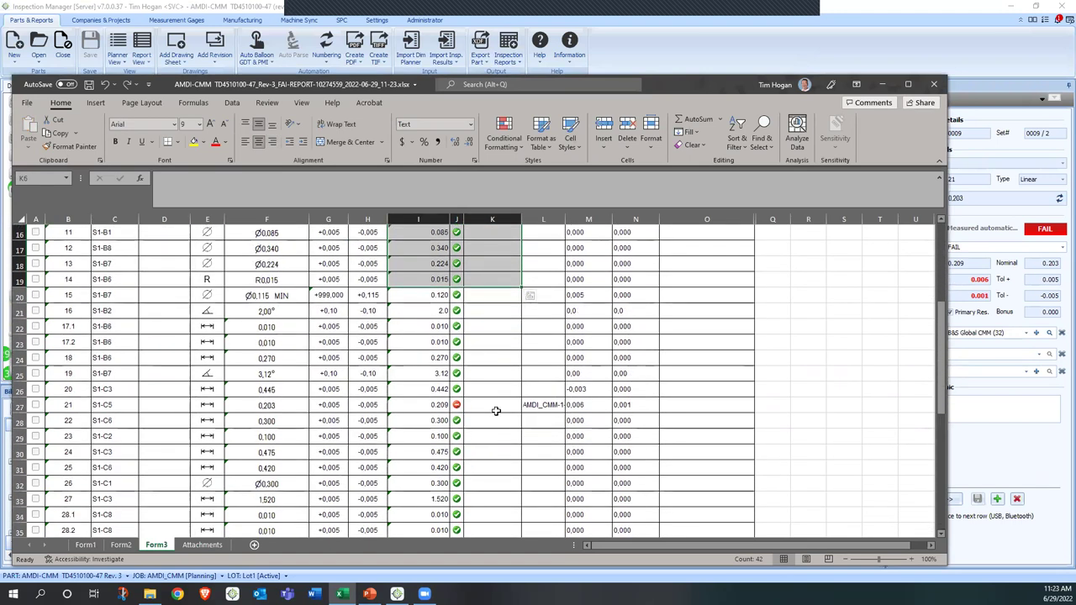
left_click_drag(418, 404, 474, 406)
left_click(475, 405)
left_click(543, 404)
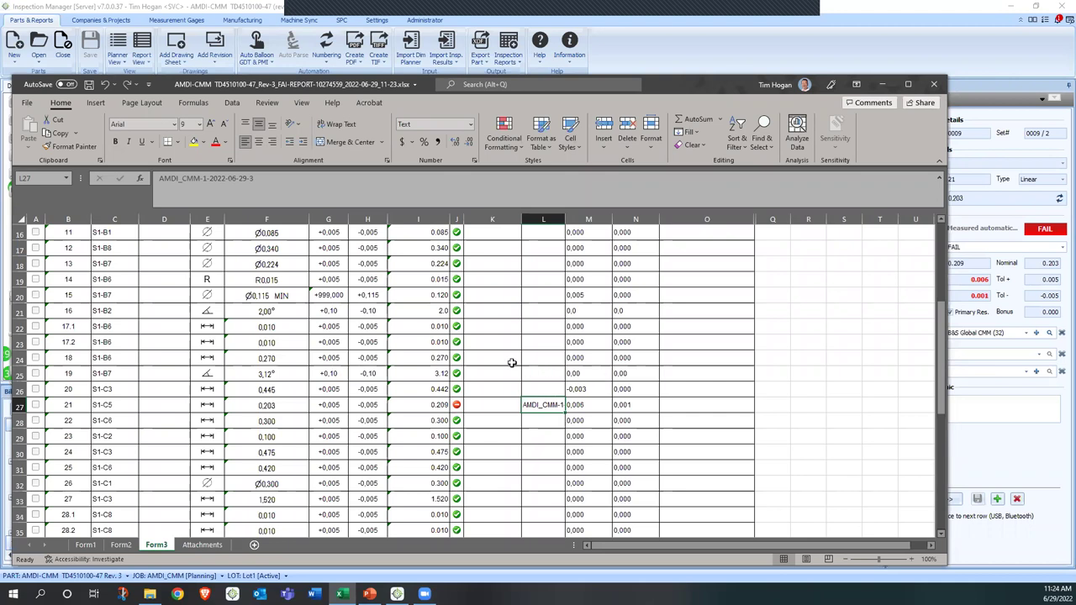
scroll(512, 362, "up", 1)
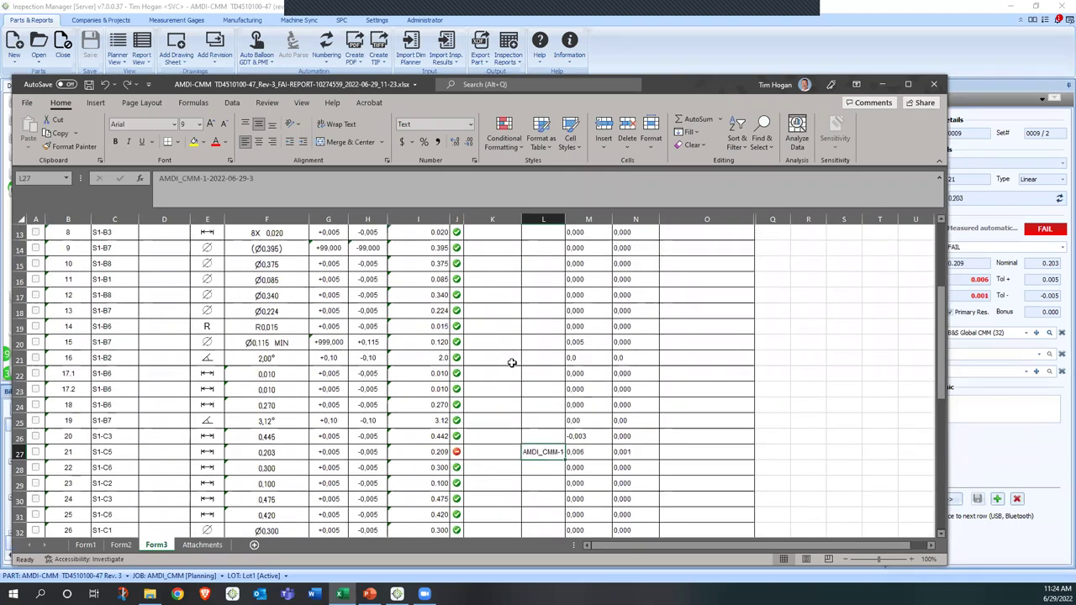
scroll(512, 362, "up", 1)
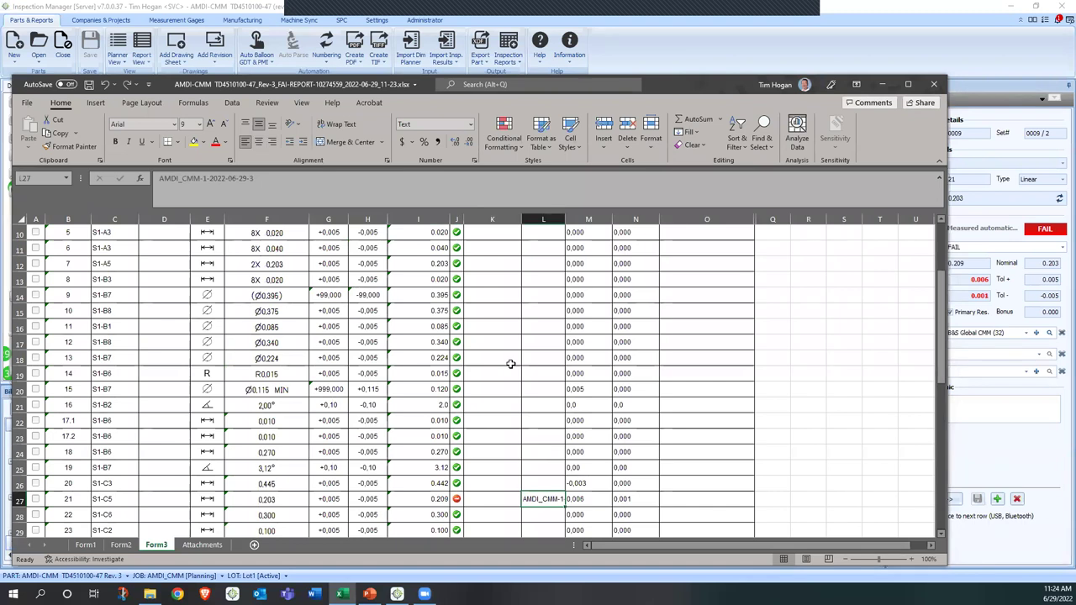
scroll(510, 363, "up", 3)
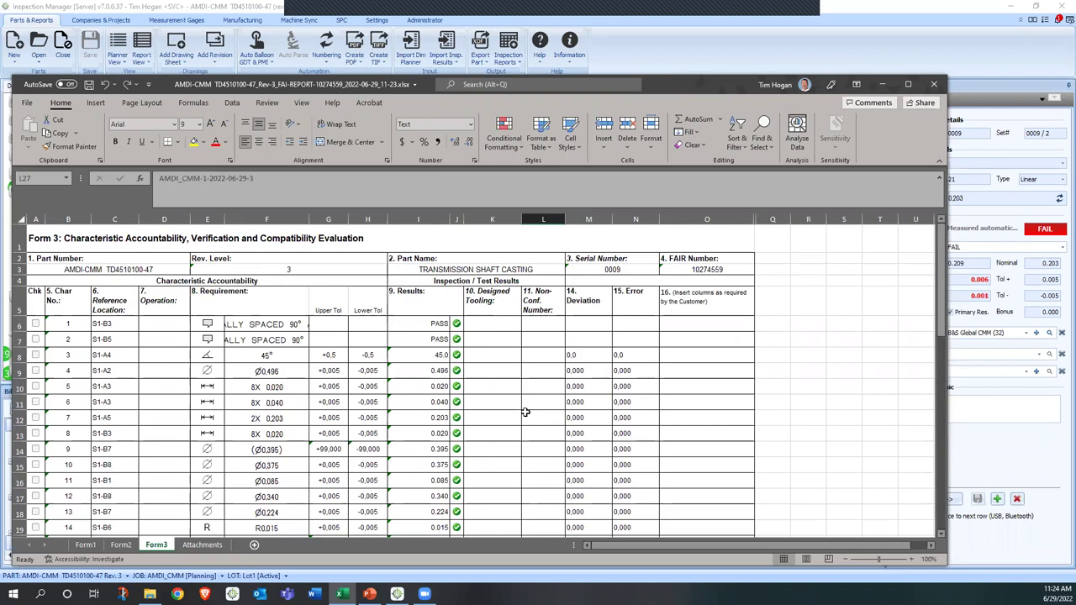
Step: Close the FAI workbook and list the seven saved reports, including the new AS9102 Rev B
left_click(934, 86)
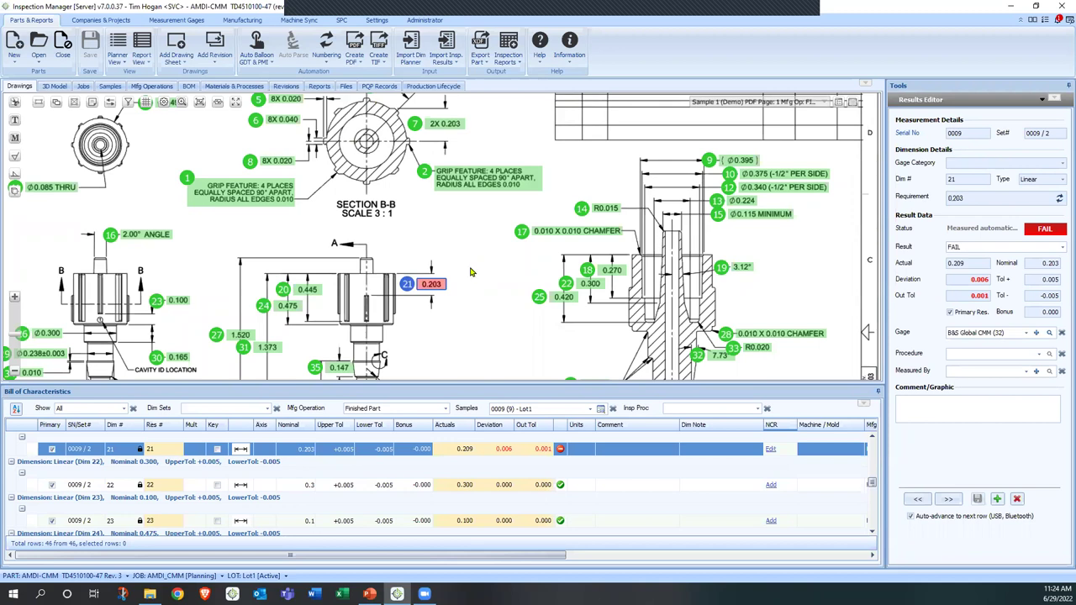
scroll(470, 271, "down", 1)
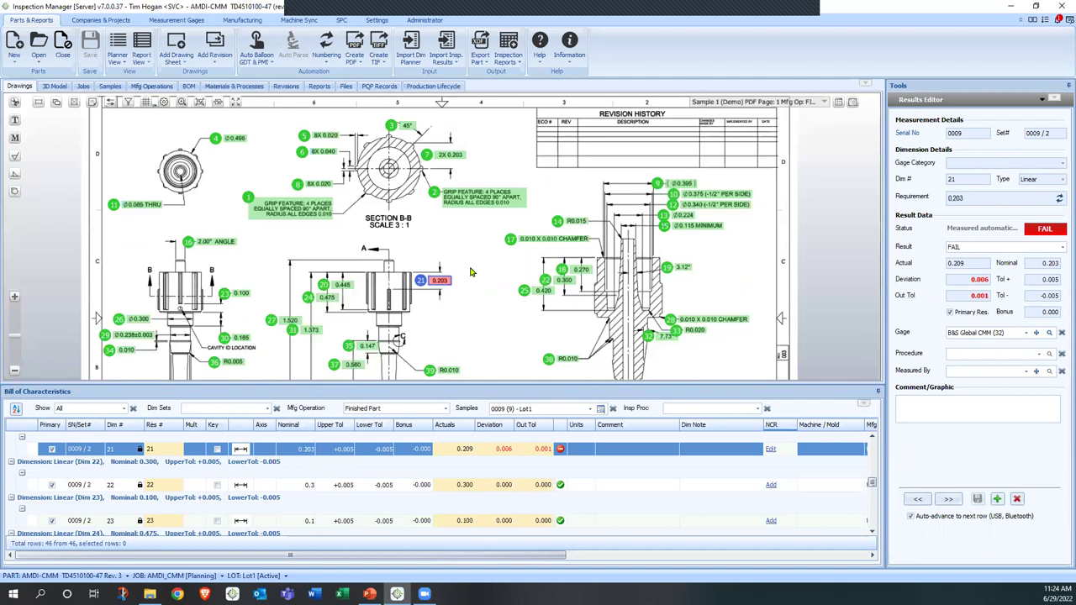
left_click(320, 88)
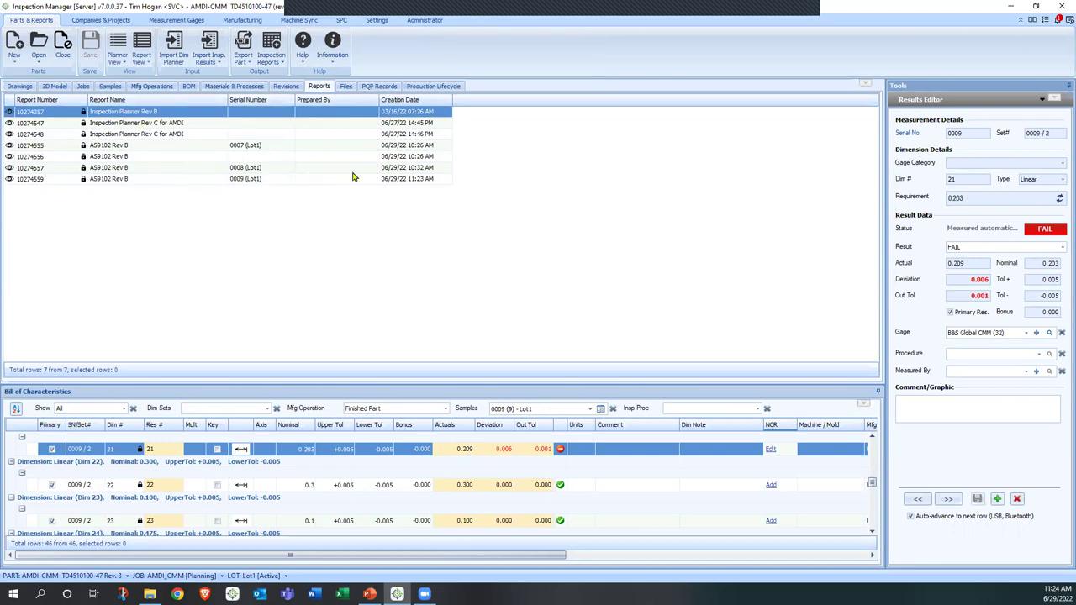
double_click(72, 178)
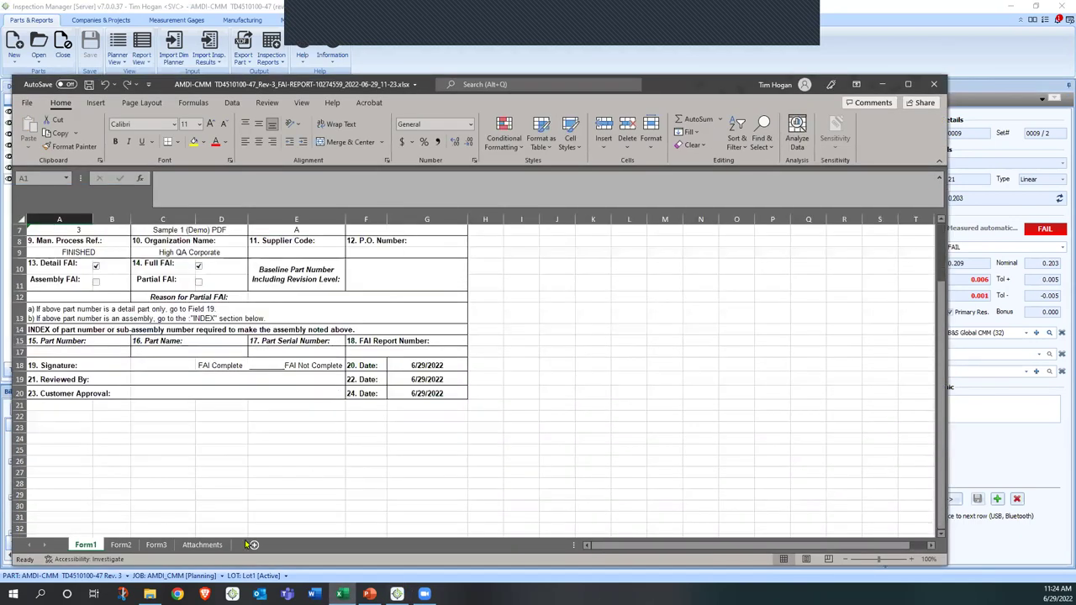
left_click(156, 545)
scroll(371, 373, "down", 3)
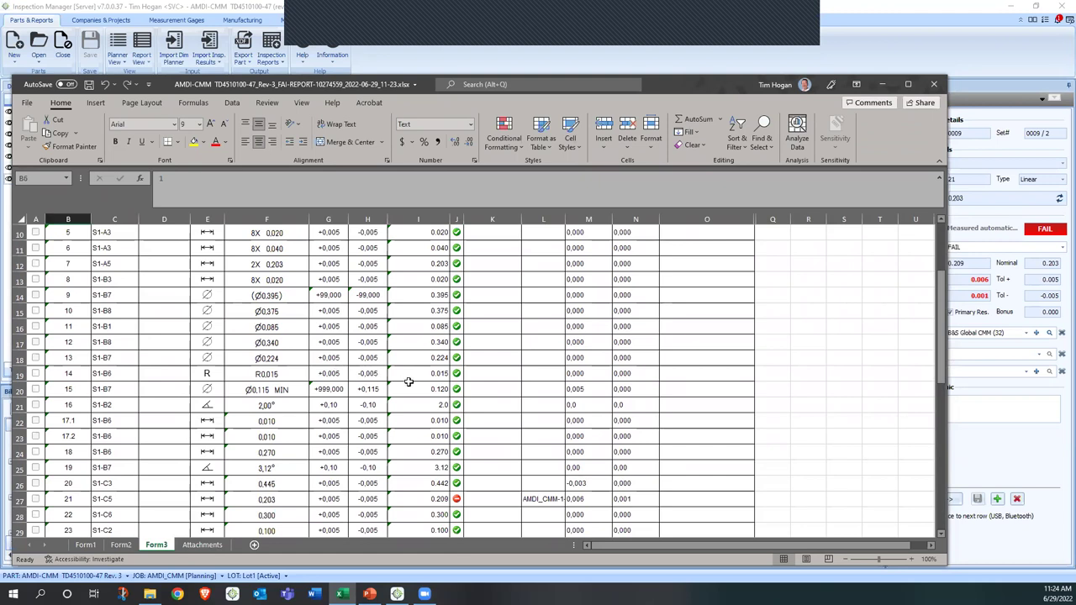
left_click(933, 84)
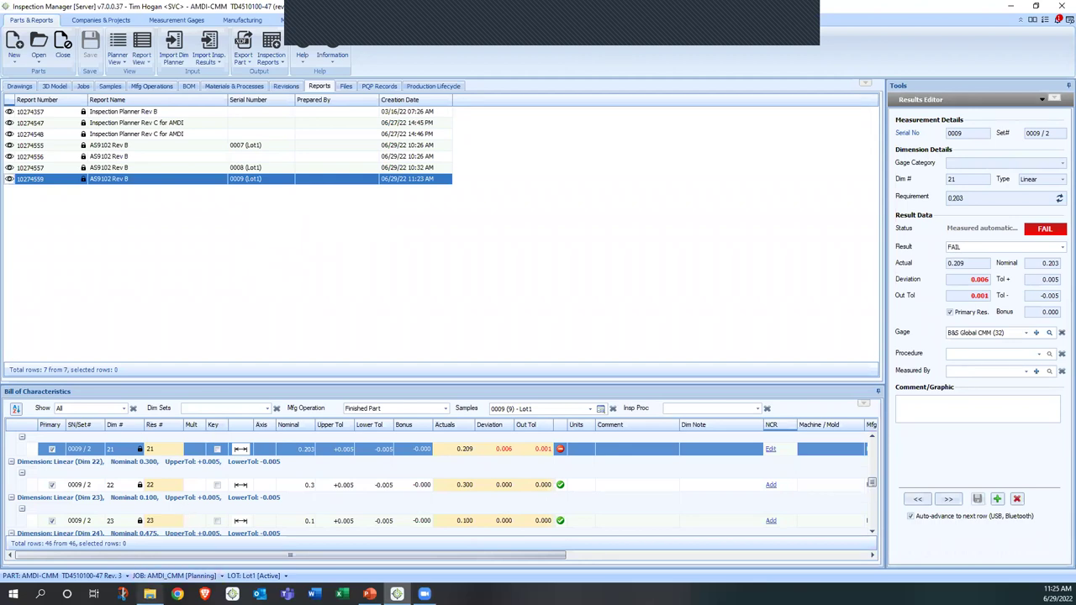
Step: Open AMDI DATA Sample 2 PDF rev A (57)_Rev-A_PLANNER.xlsx from the AMDI Data folder
left_click(149, 594)
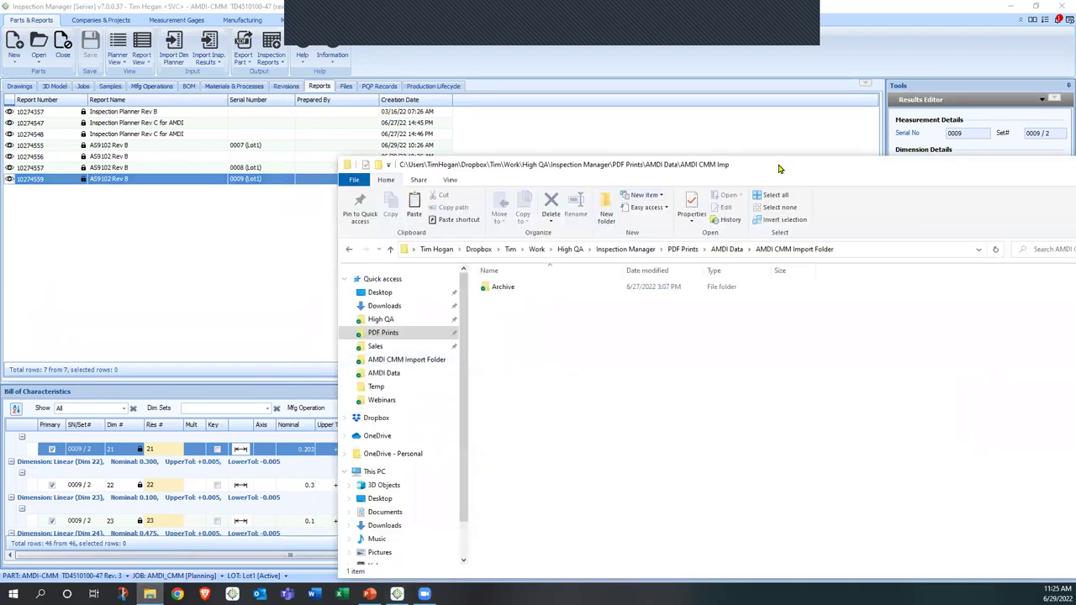
left_click_drag(778, 169, 746, 119)
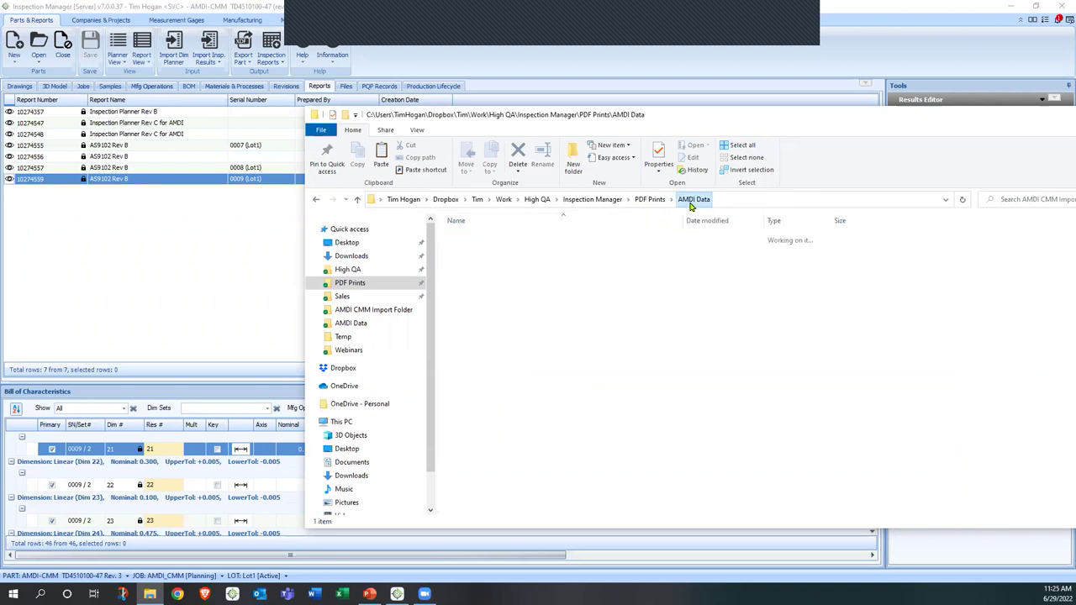
left_click(693, 200)
double_click(540, 308)
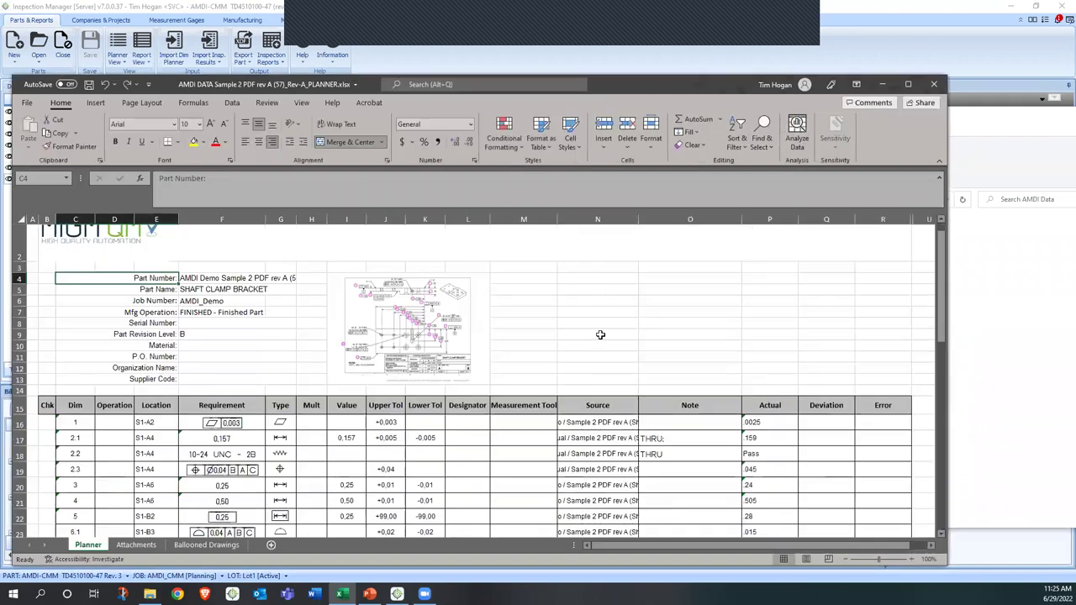
Step: Review the Actual values in rows 16 to 25, then close the planner workbook
scroll(600, 334, "down", 5)
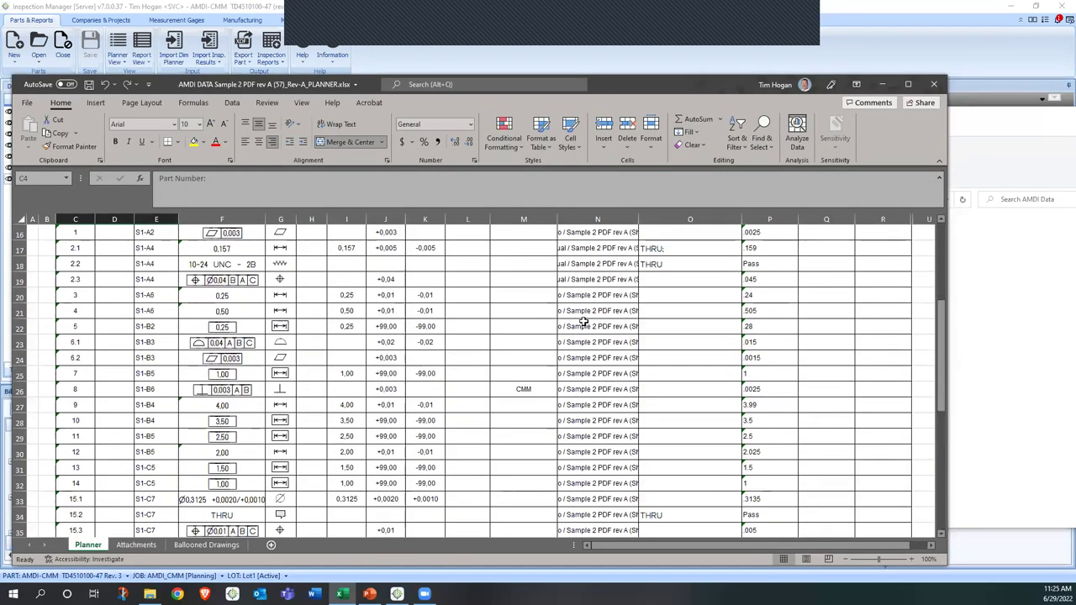
scroll(583, 322, "up", 1)
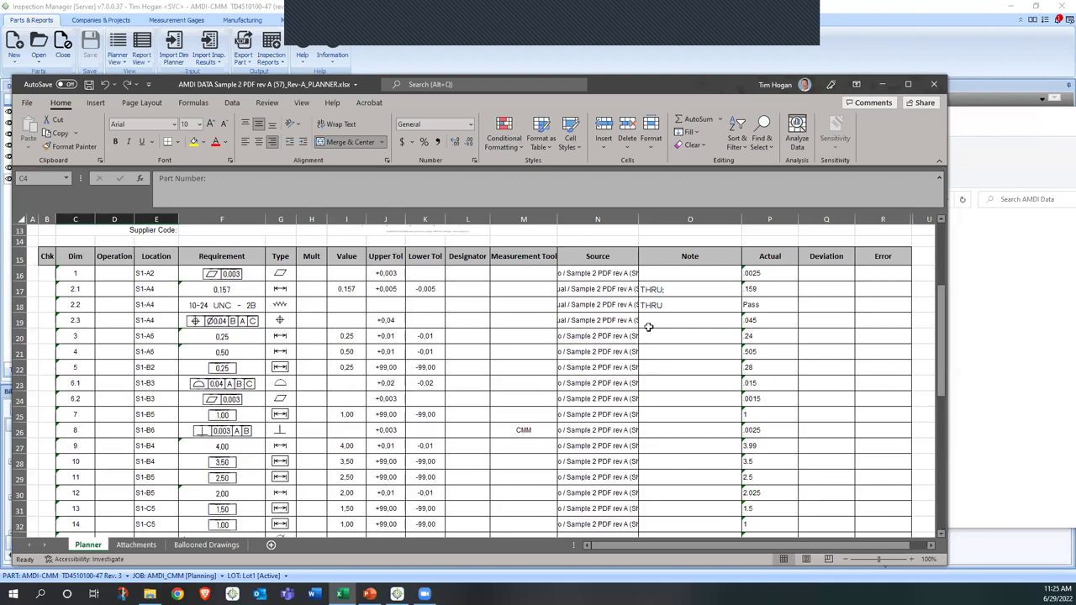
left_click_drag(780, 274, 771, 526)
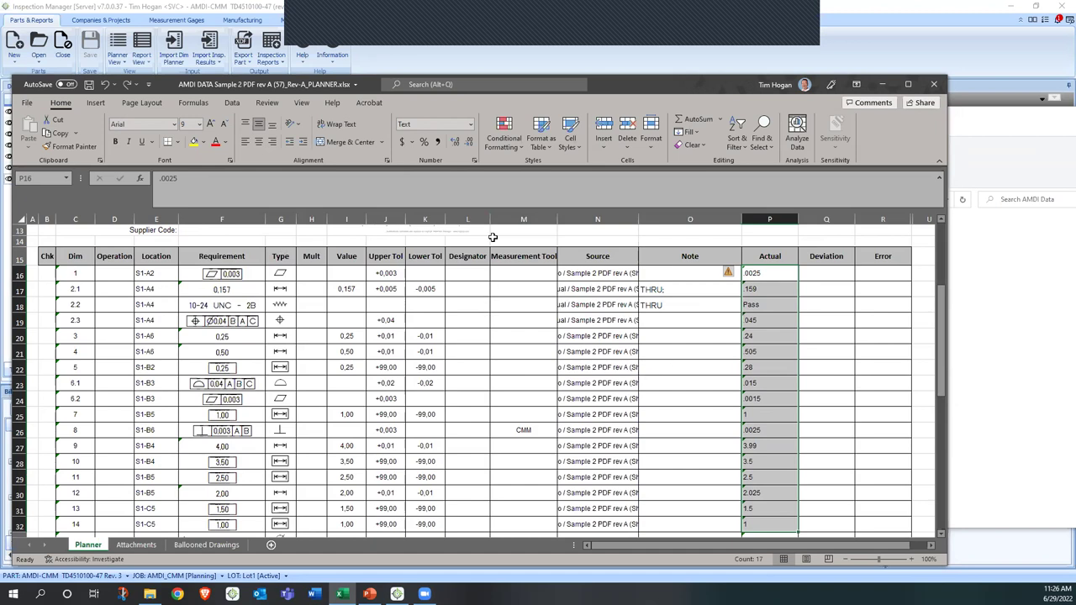
left_click_drag(626, 89, 644, 89)
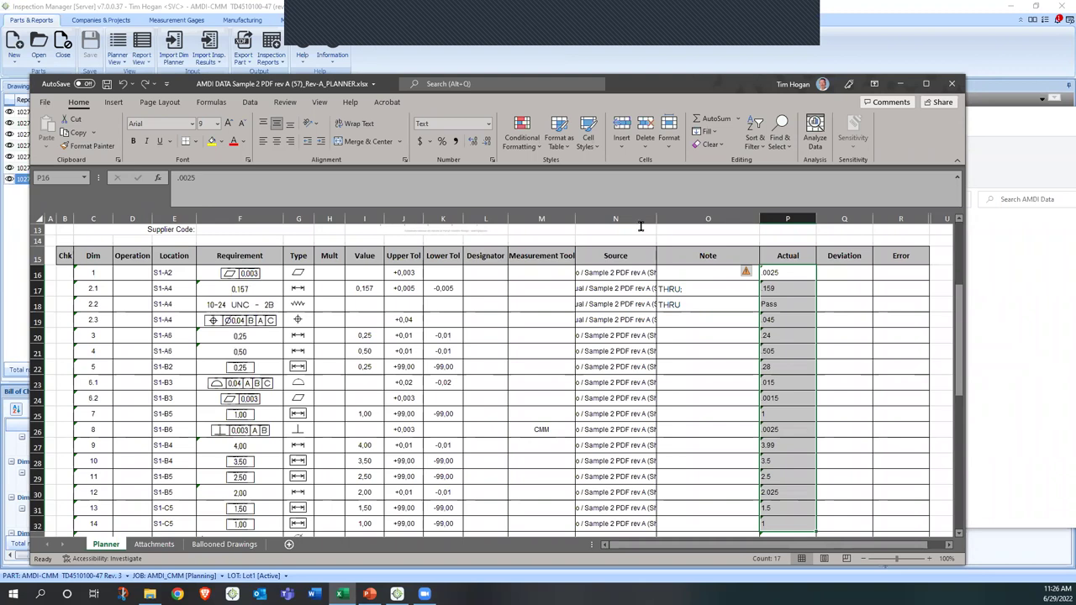
left_click(950, 83)
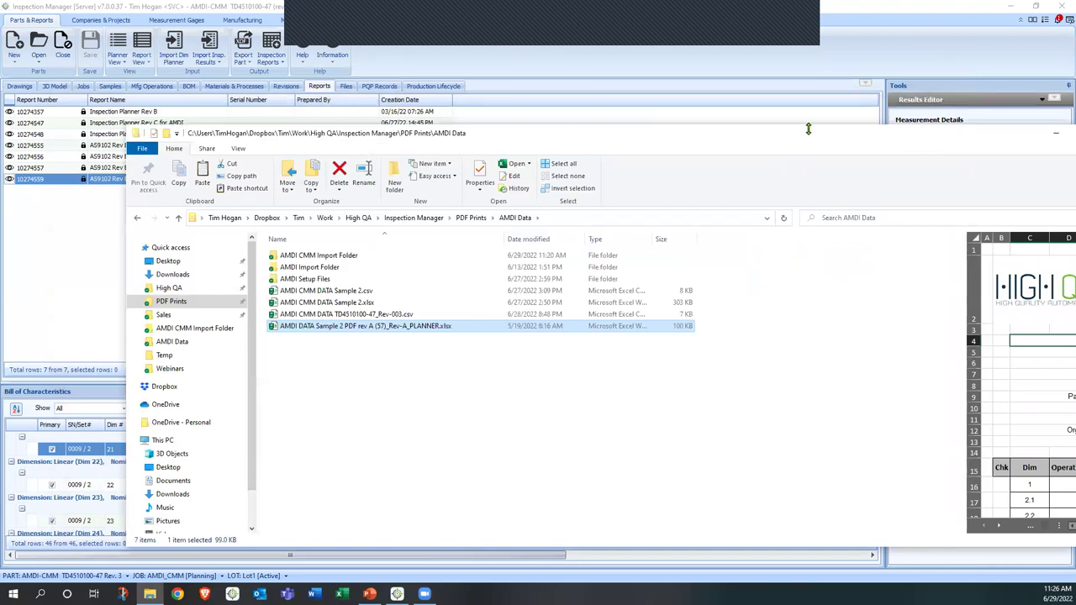
Step: Close the AMDI Data folder window and return to Inspection Manager
left_click(1009, 134)
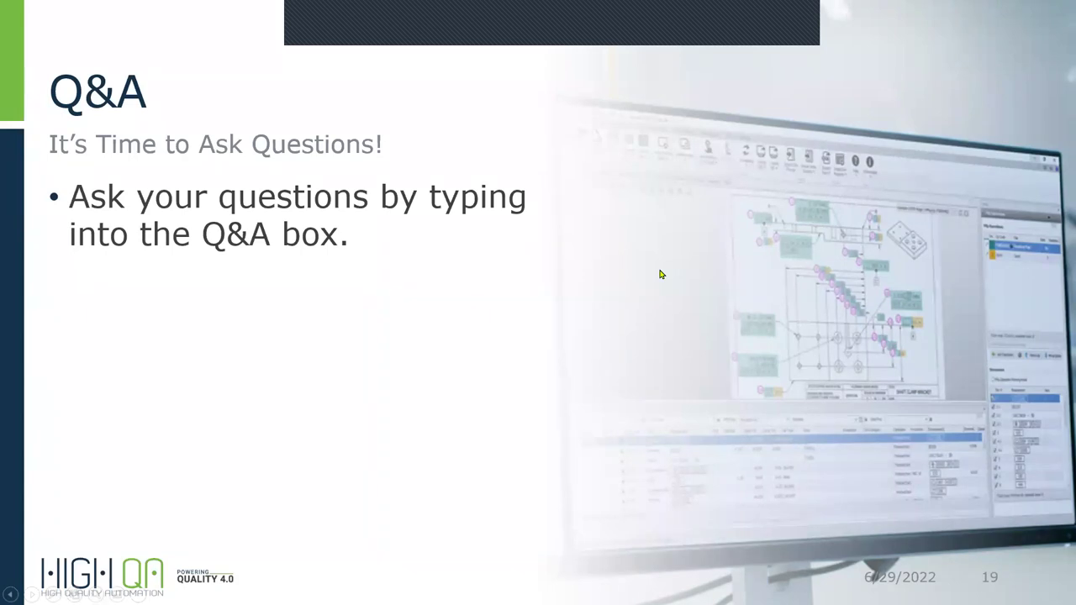
key("alt+Tab")
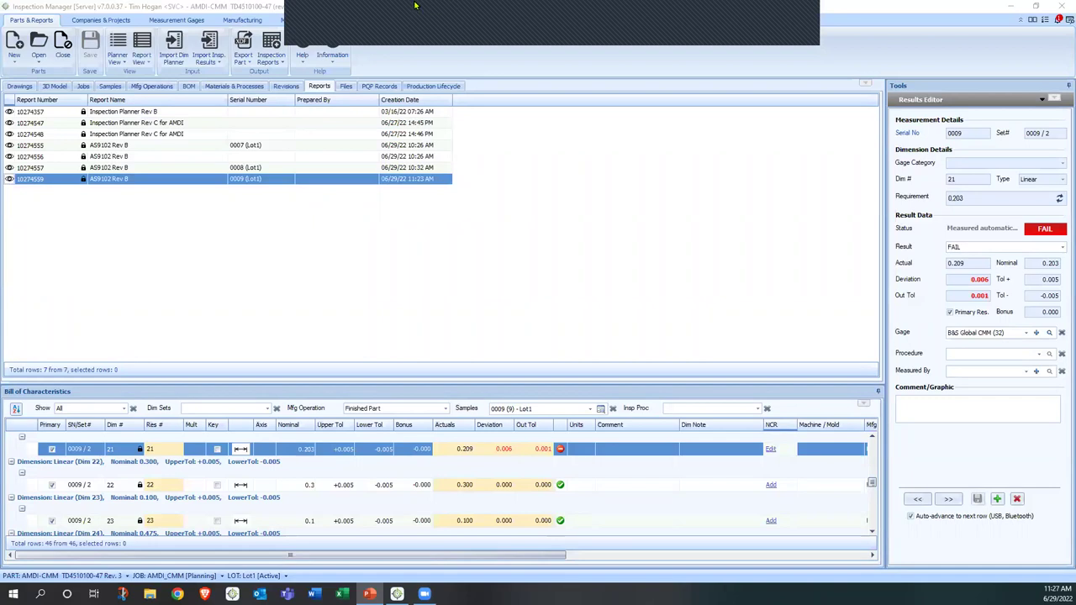
Step: Show the Machine Sync list of 16 processed CMM imports, then bring up File Explorer
left_click(288, 21)
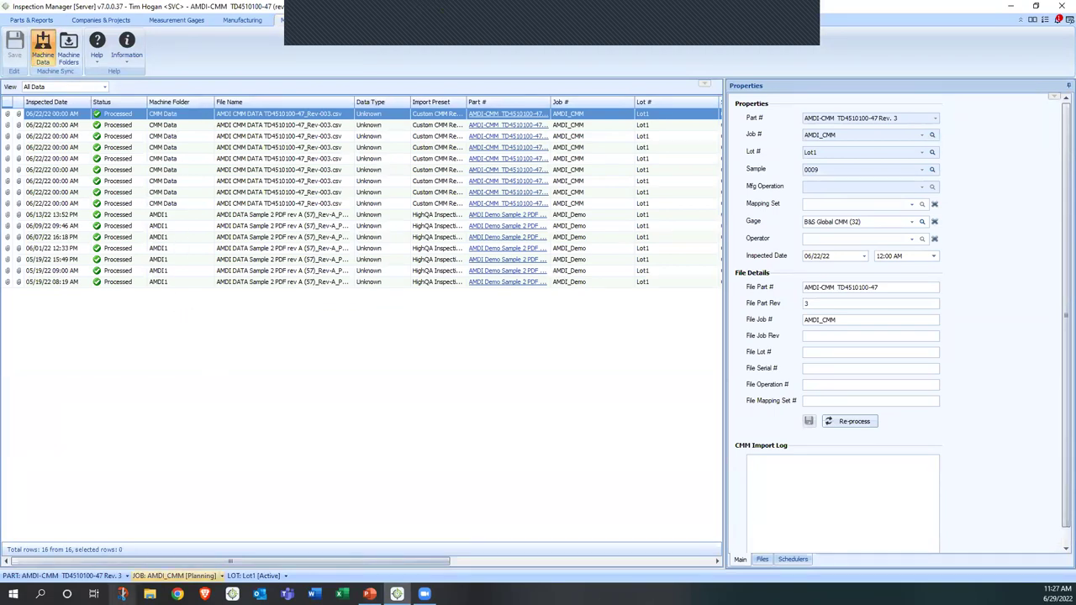
left_click(150, 593)
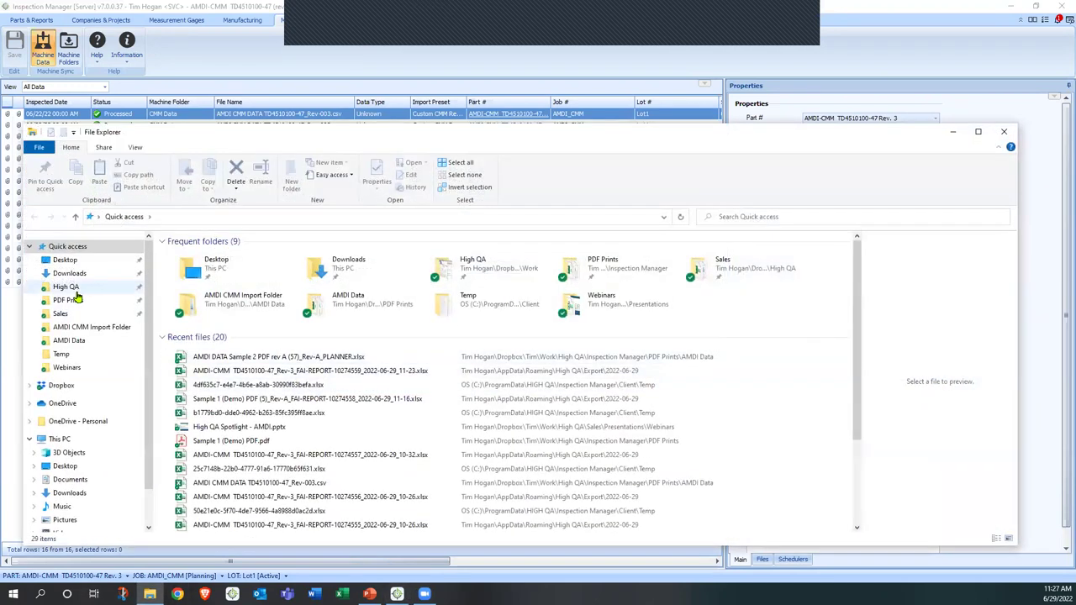
left_click(71, 287)
left_click(76, 301)
double_click(206, 254)
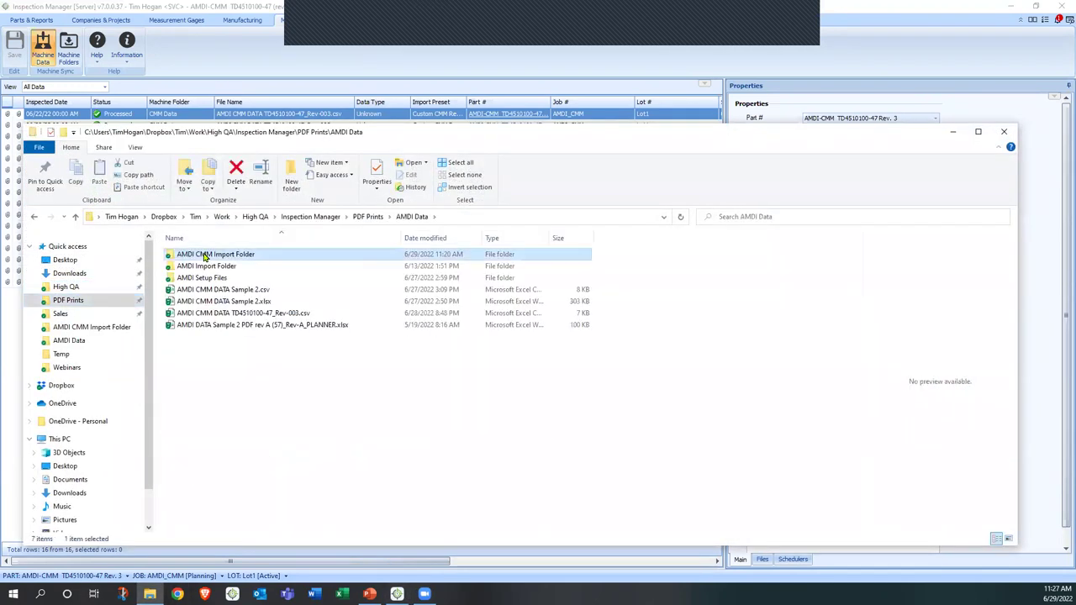
double_click(207, 257)
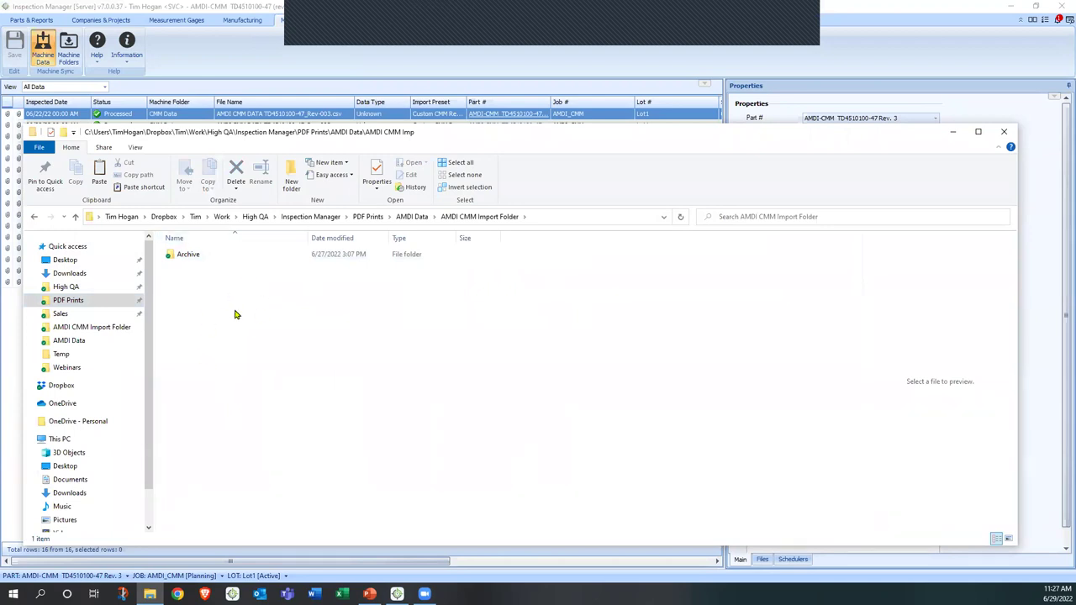
left_click(952, 131)
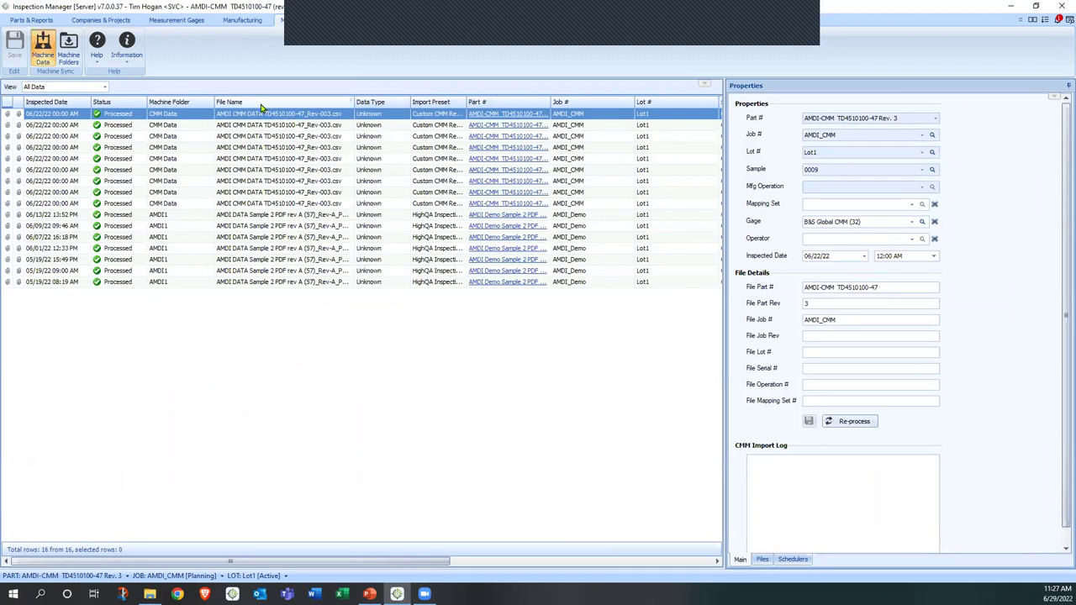
Step: Switch to Parts & Reports to show part AMDI-CMM TD4510100-47's ballooned drawing
left_click(31, 19)
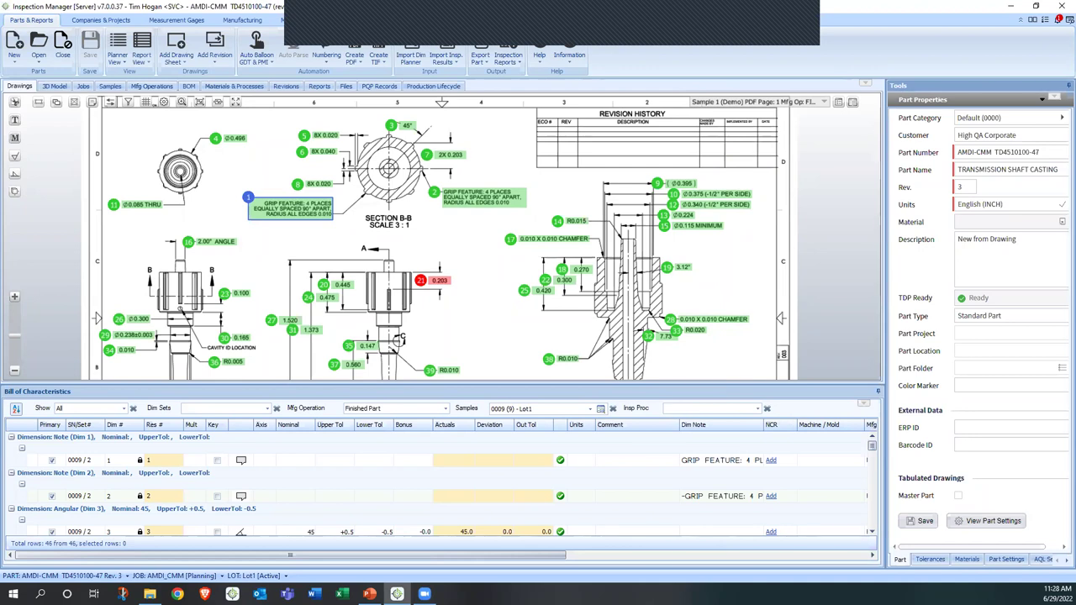
key("alt+Tab")
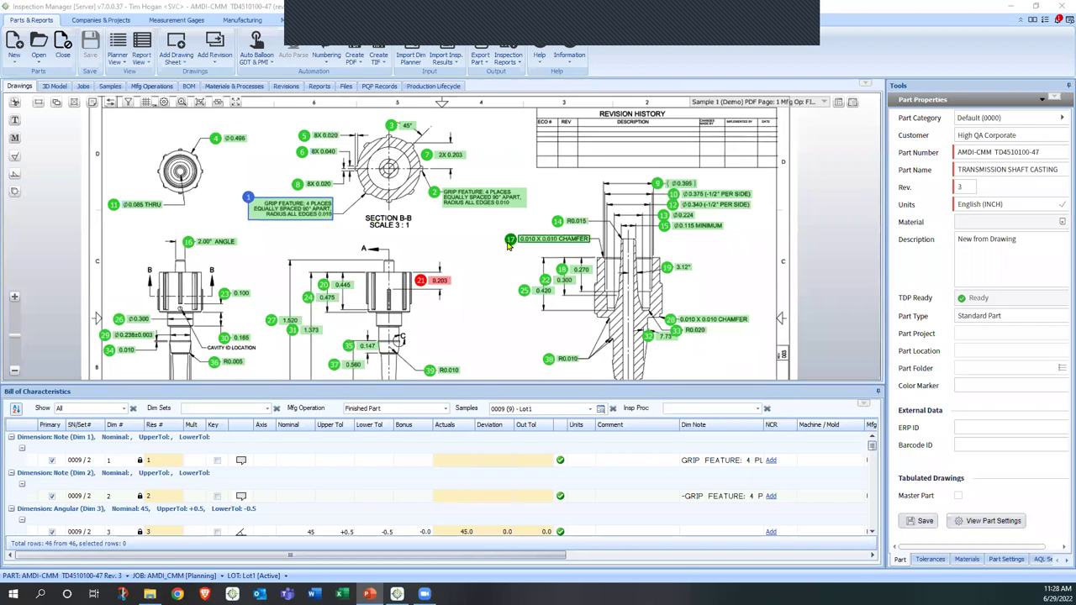
left_click(513, 64)
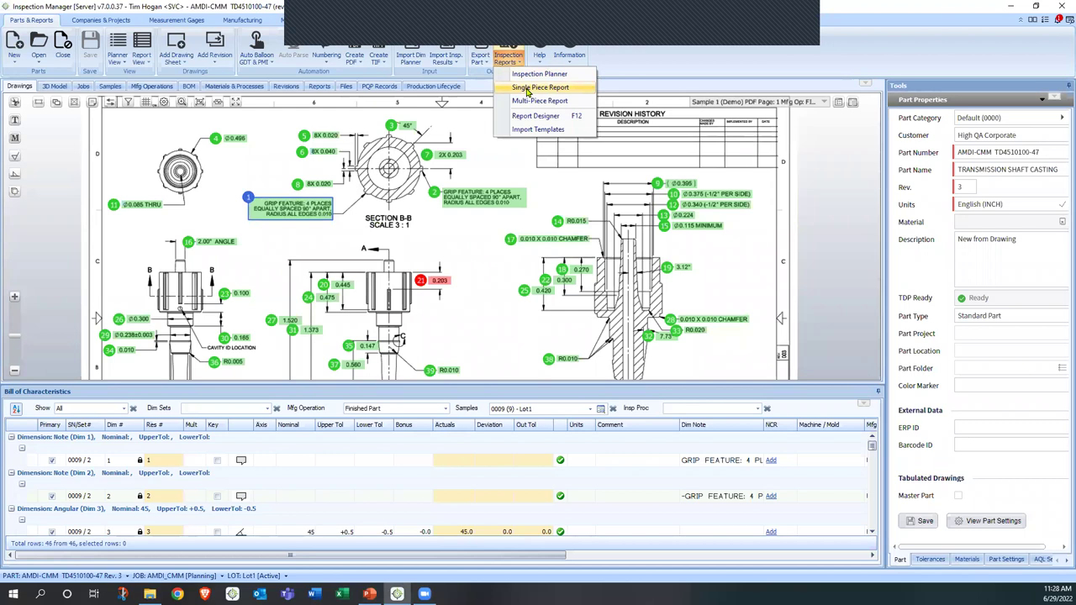
left_click(500, 178)
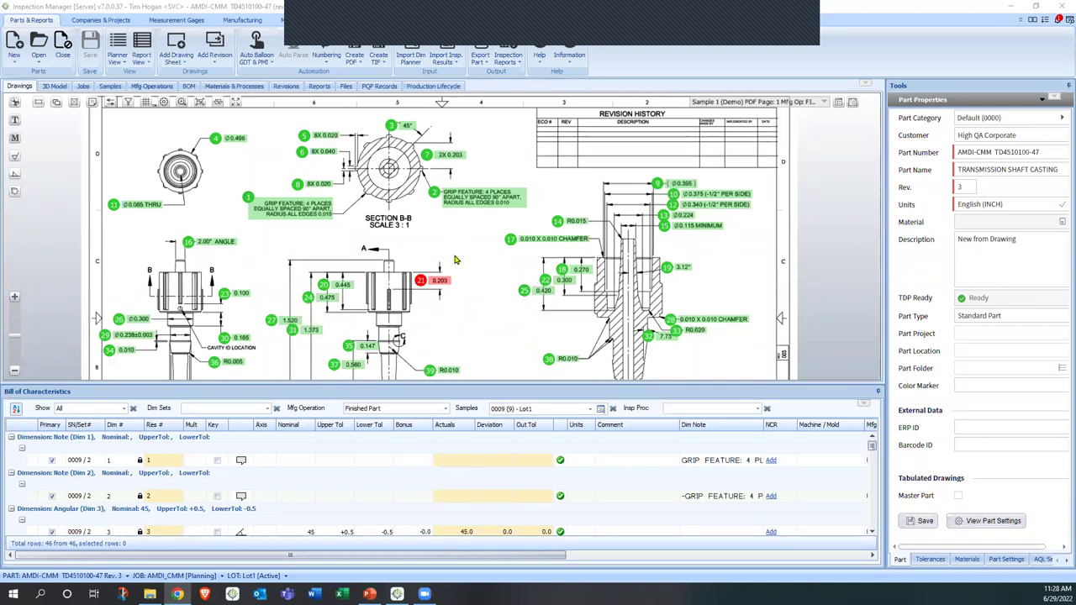
Step: Start an inspection results import from 'Sample results - 15-17 New.csv' and preview its rows
left_click(455, 61)
left_click(460, 73)
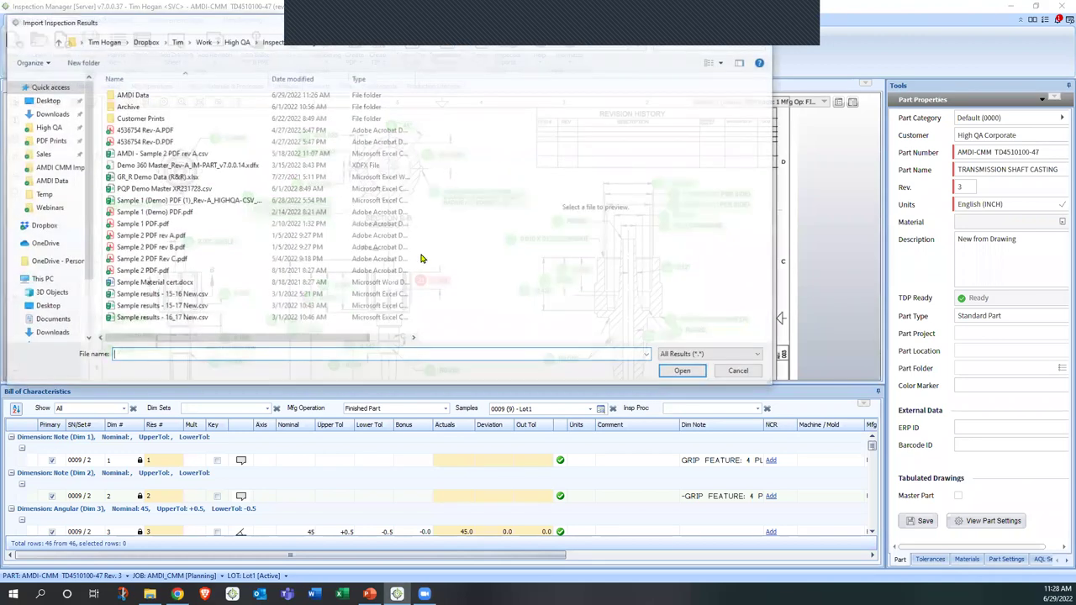
left_click(147, 235)
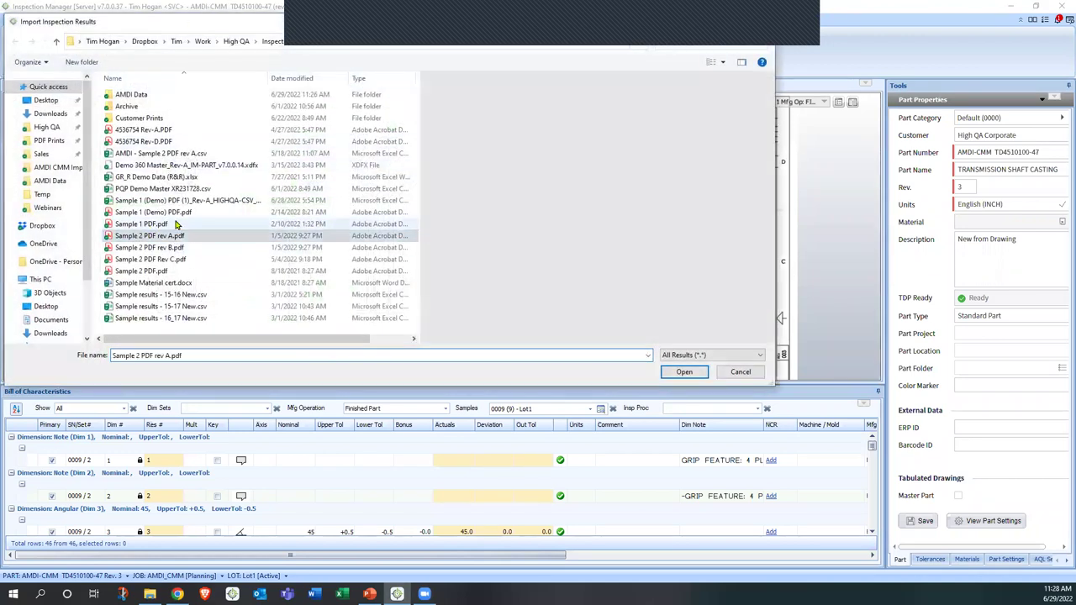
left_click(161, 306)
left_click(685, 373)
left_click_drag(495, 265, 717, 406)
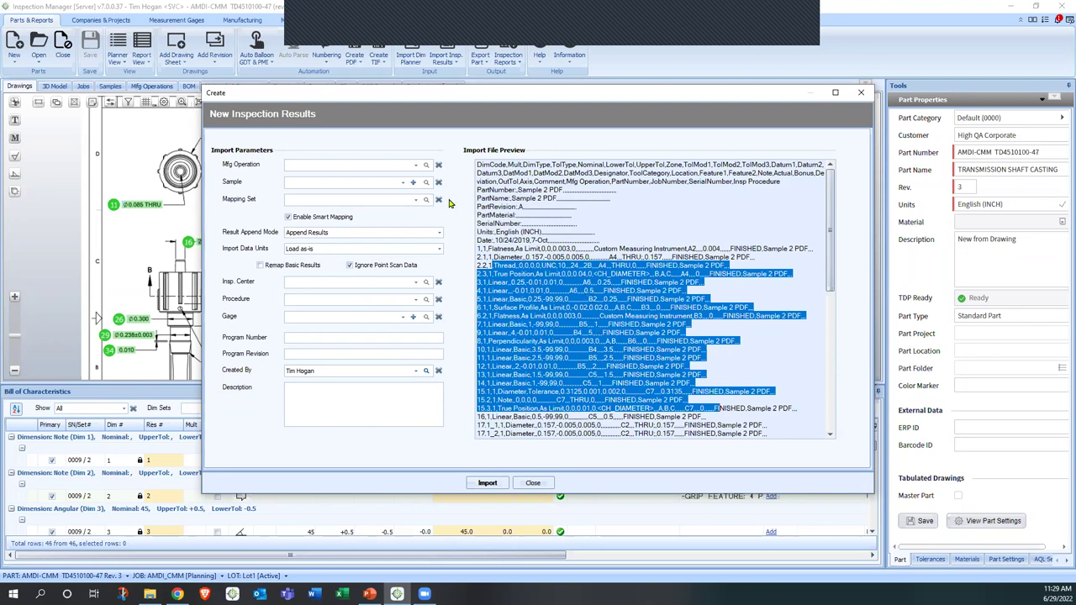
Step: Assign the import to sample 0009, close it without importing, then open the samples checklist
left_click(404, 183)
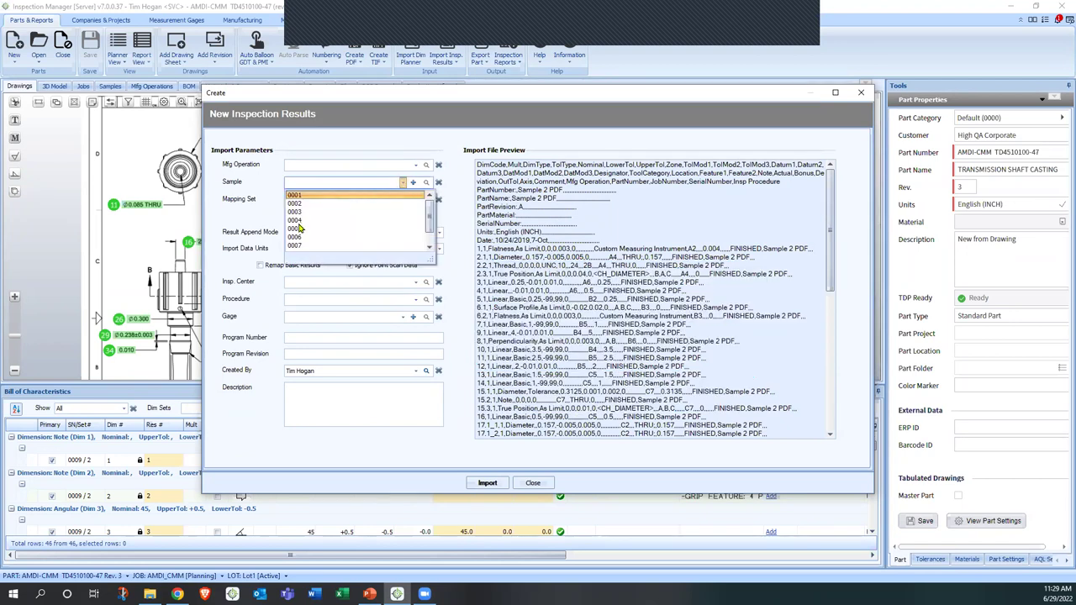
scroll(426, 215, "down", 1)
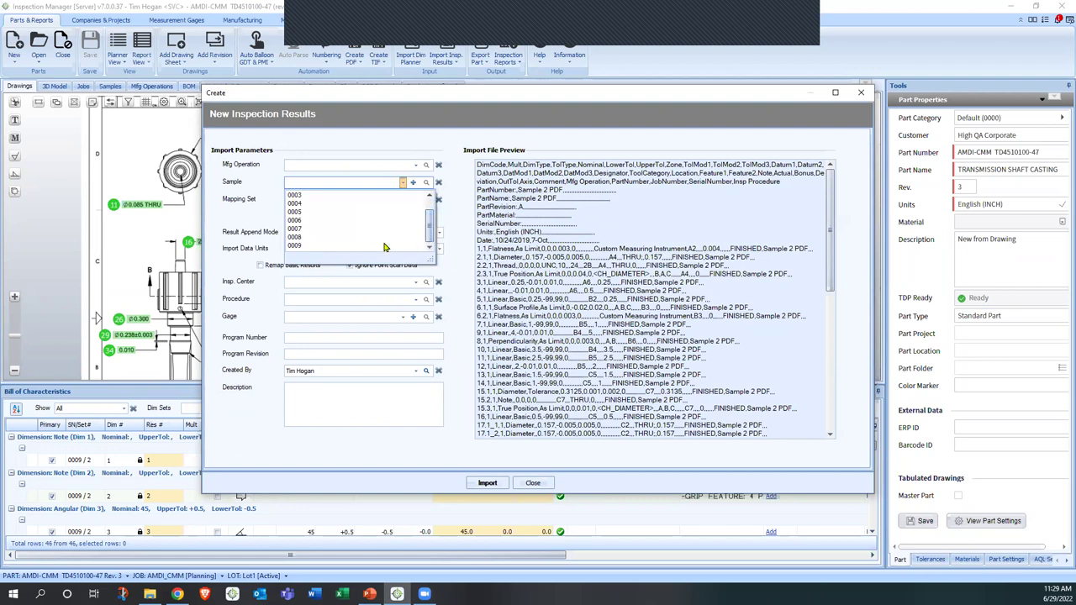
left_click(299, 246)
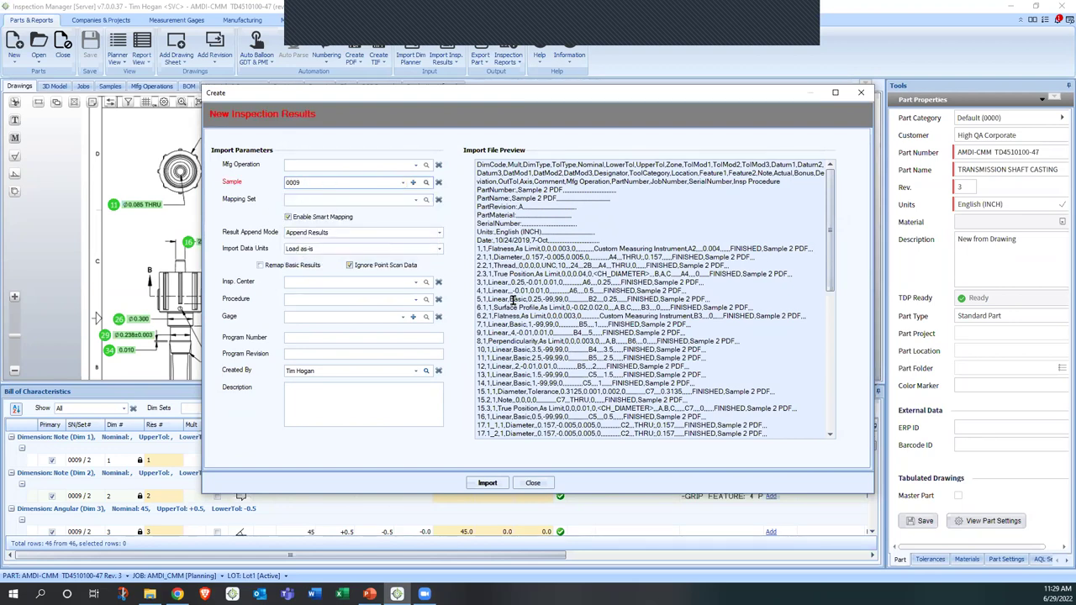
left_click_drag(389, 102, 632, 144)
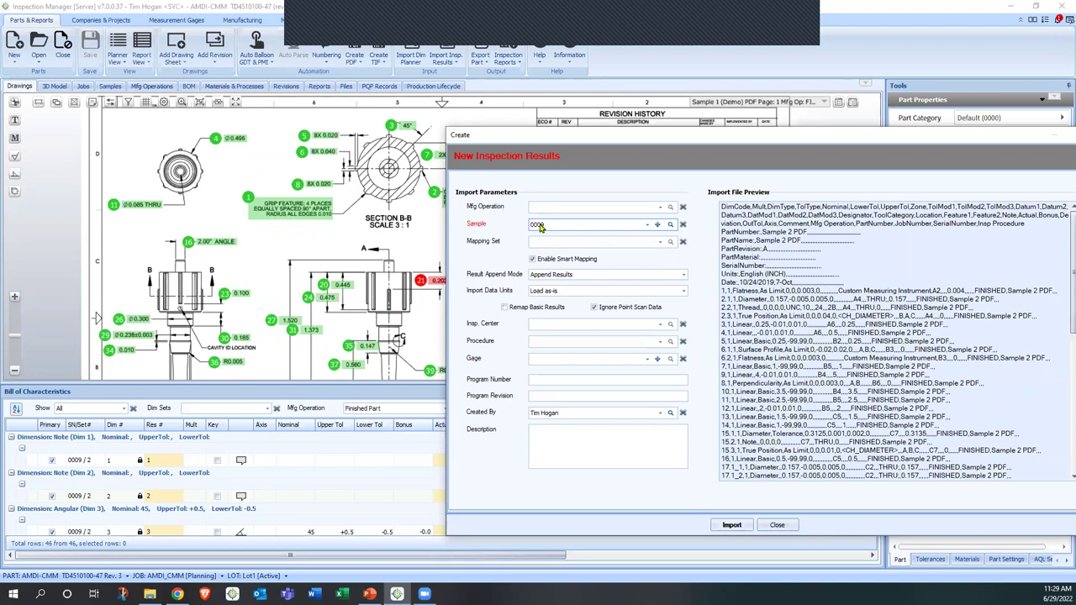
left_click(776, 525)
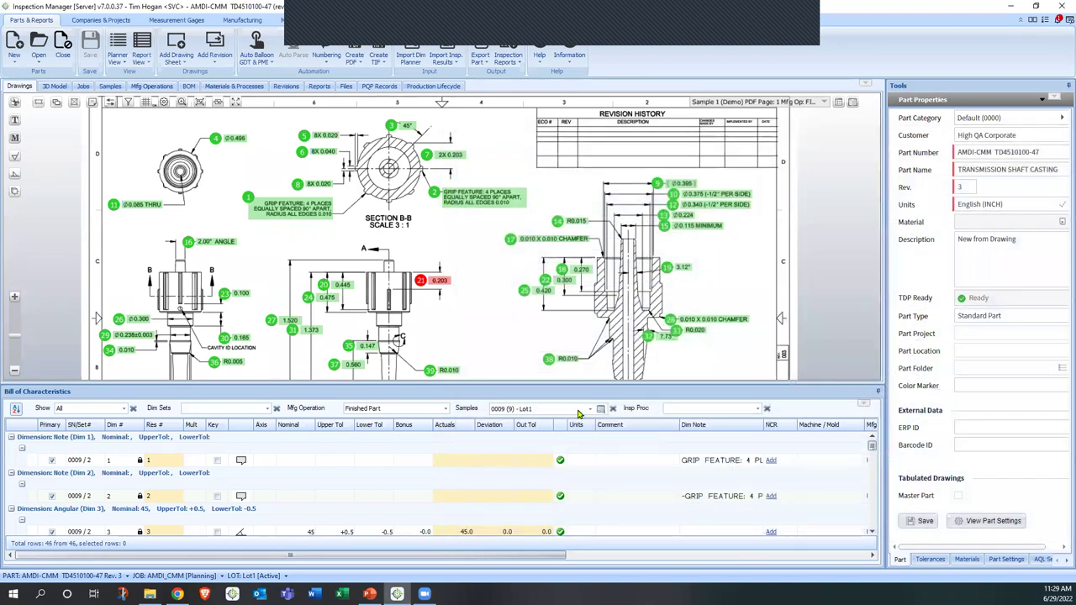
left_click(590, 409)
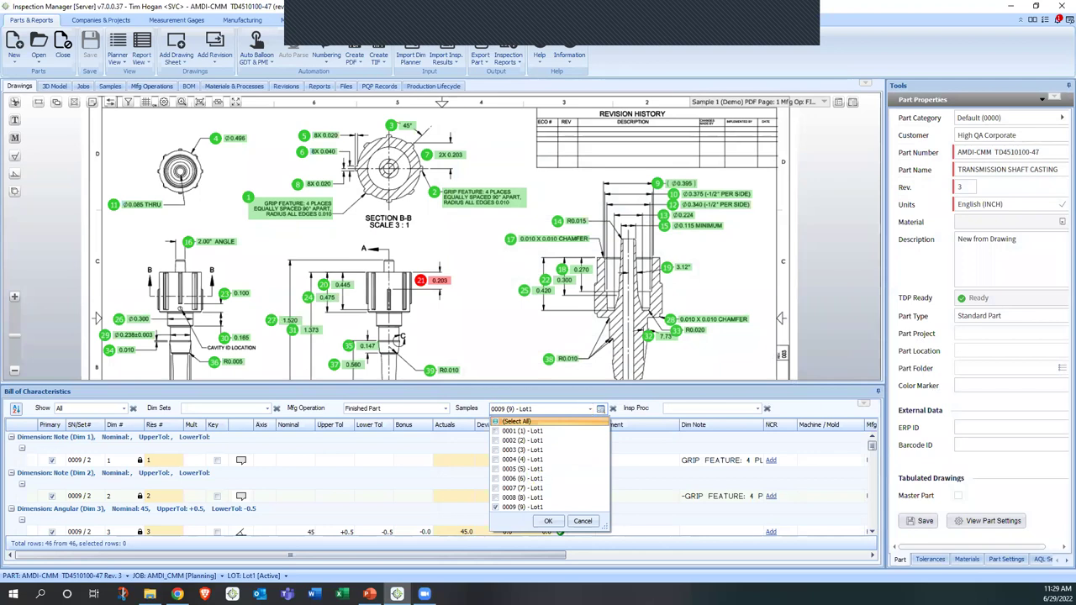
Step: Log in to IM Explorer with the user name and password
key("alt+Tab")
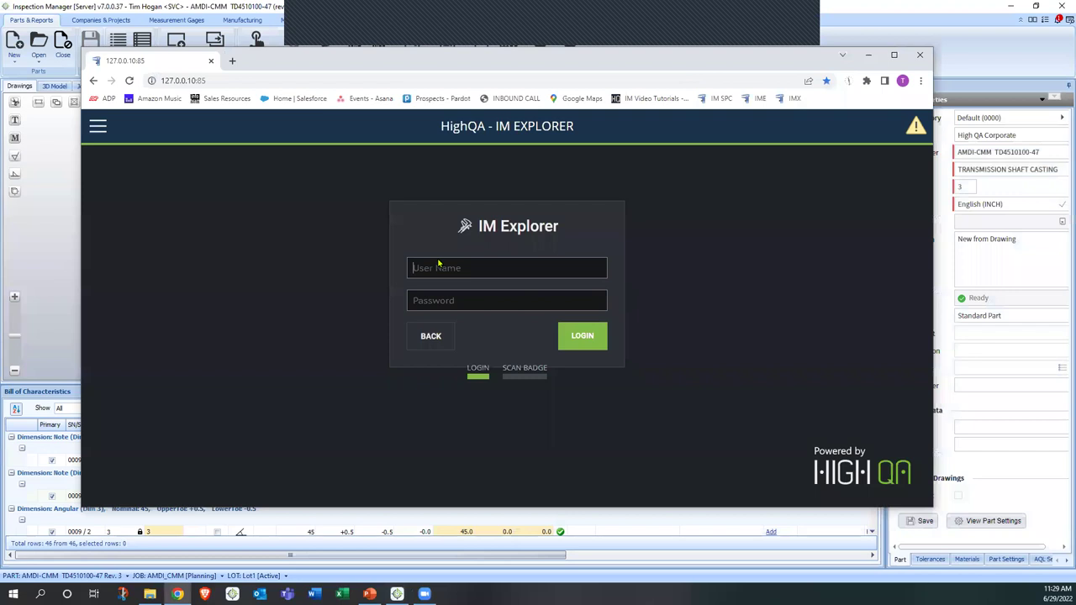
type("i")
key("Tab")
type("****")
key("Return")
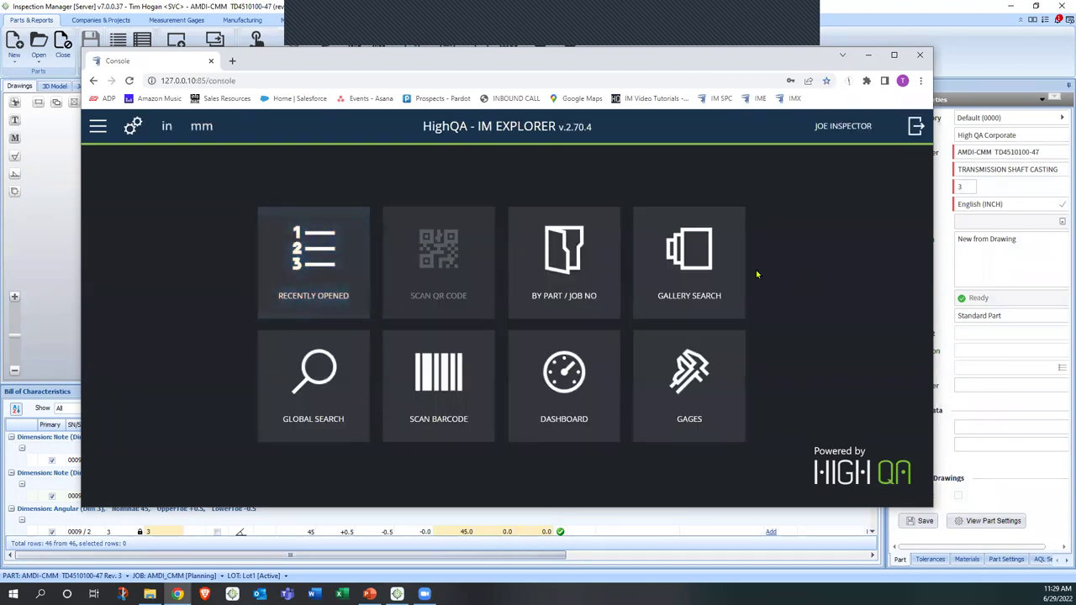
Step: Open part 100049109's job PR-121, keep PR-121 selected, and return to Inspection Manager
left_click(695, 278)
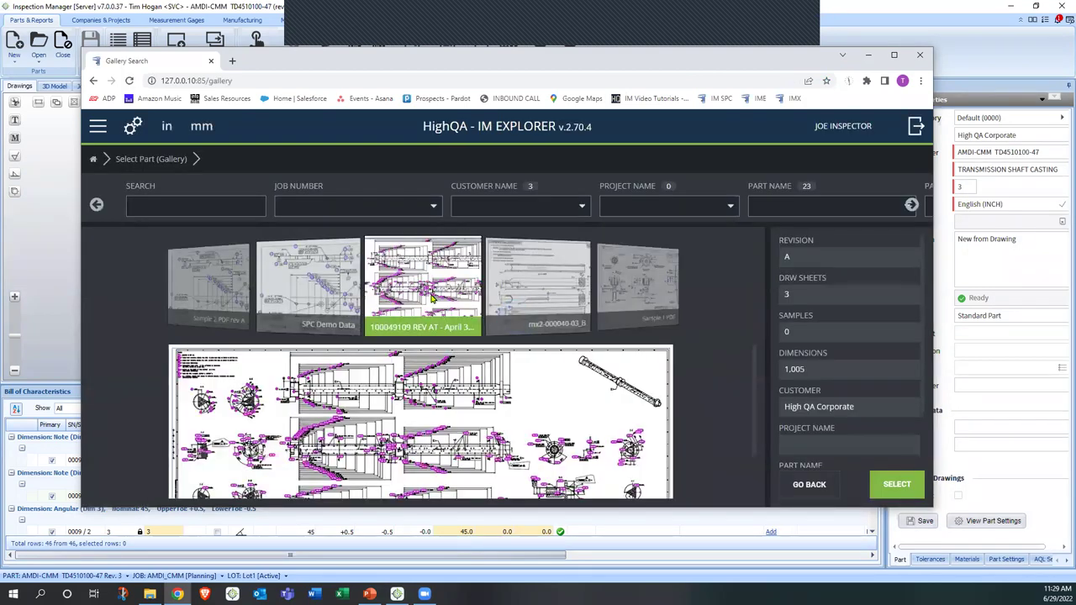
left_click(422, 285)
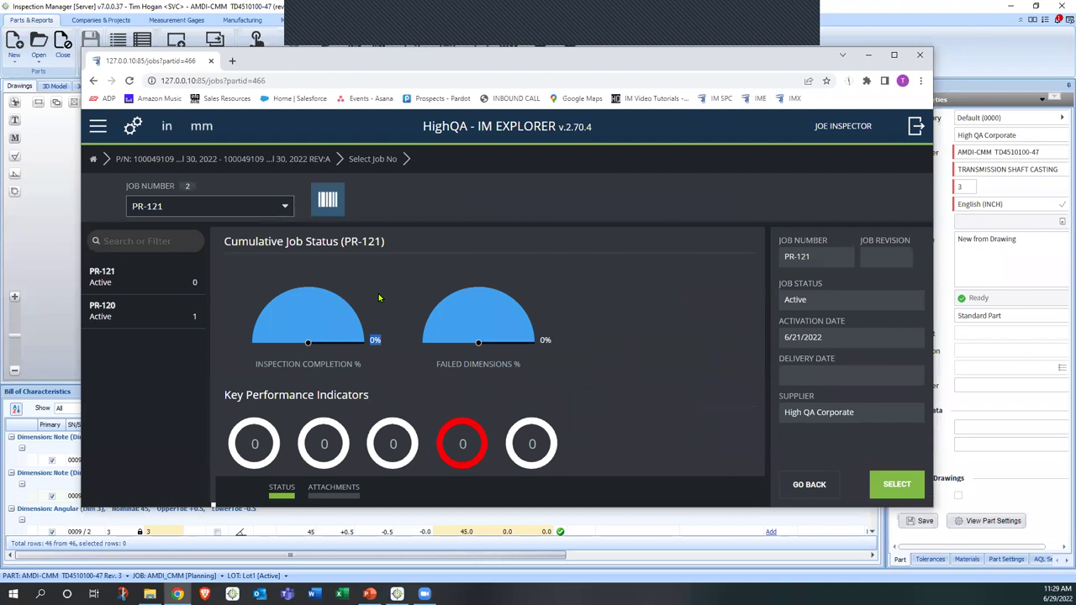
double_click(140, 281)
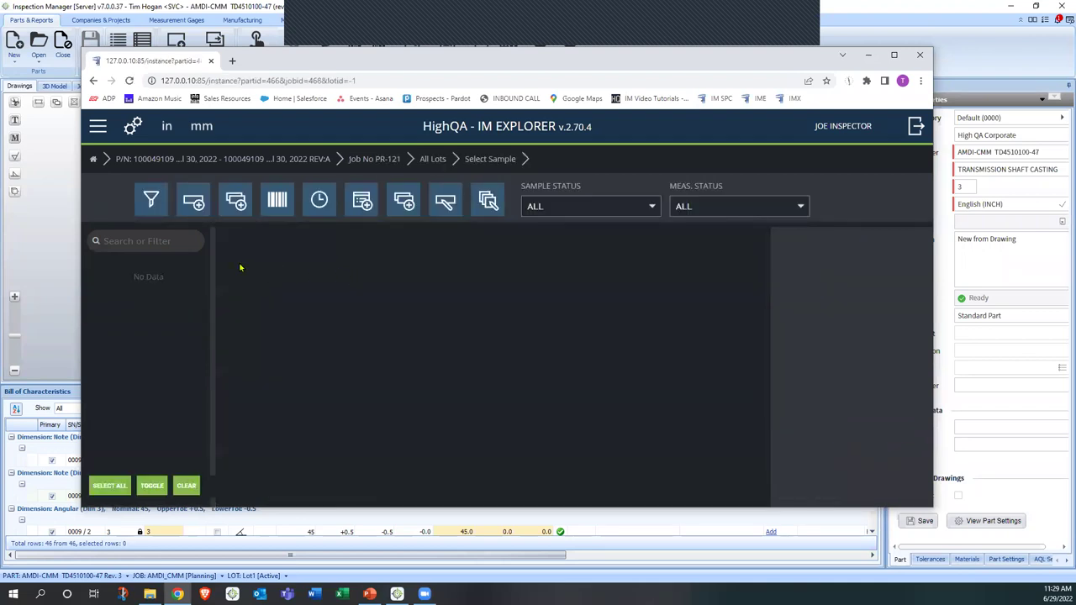
left_click(356, 160)
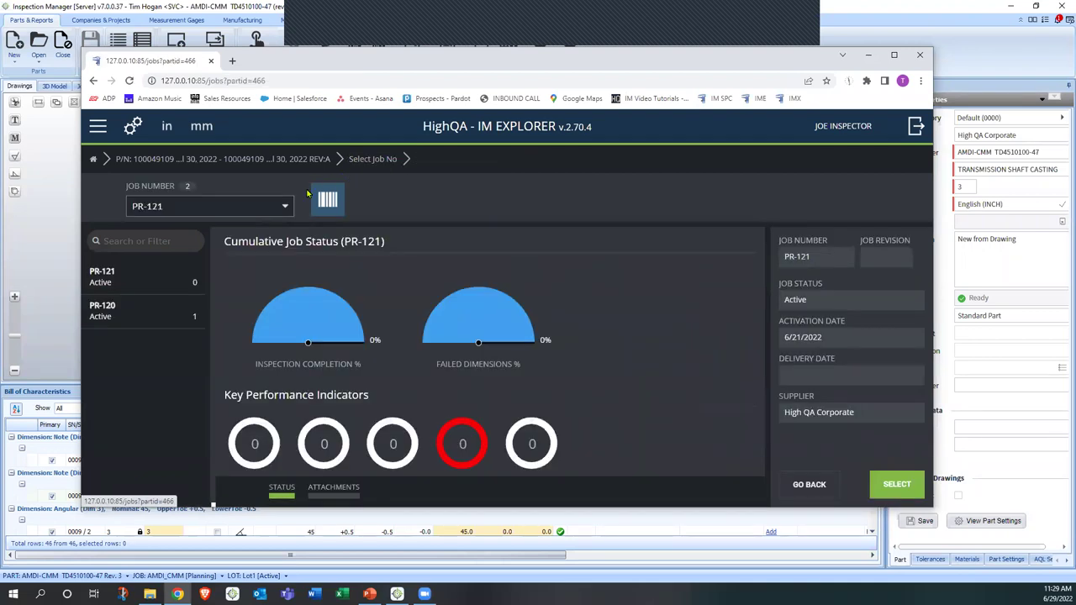
left_click(277, 210)
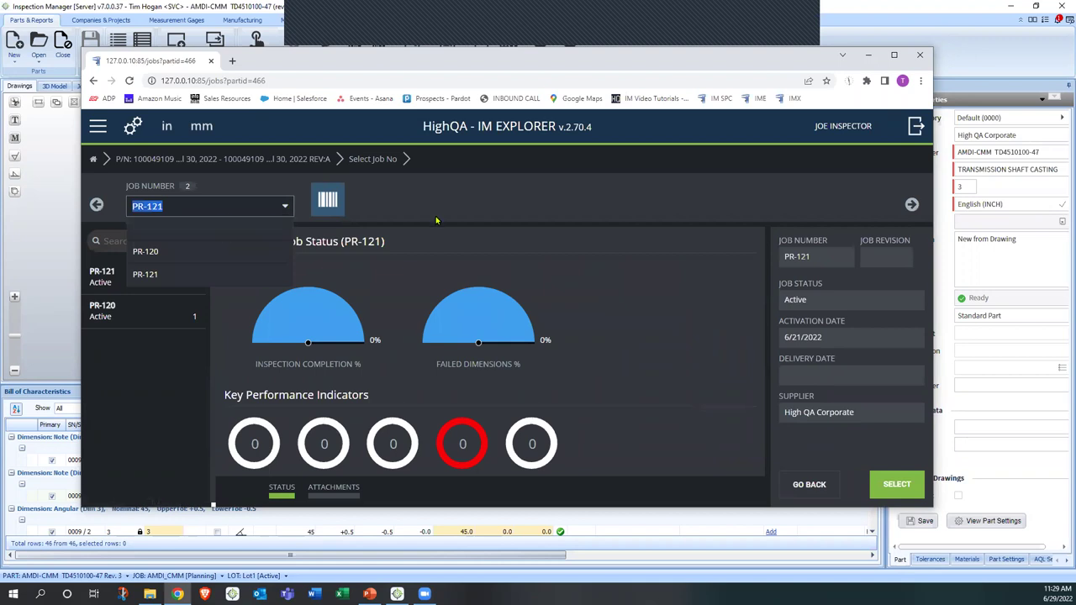
left_click(225, 234)
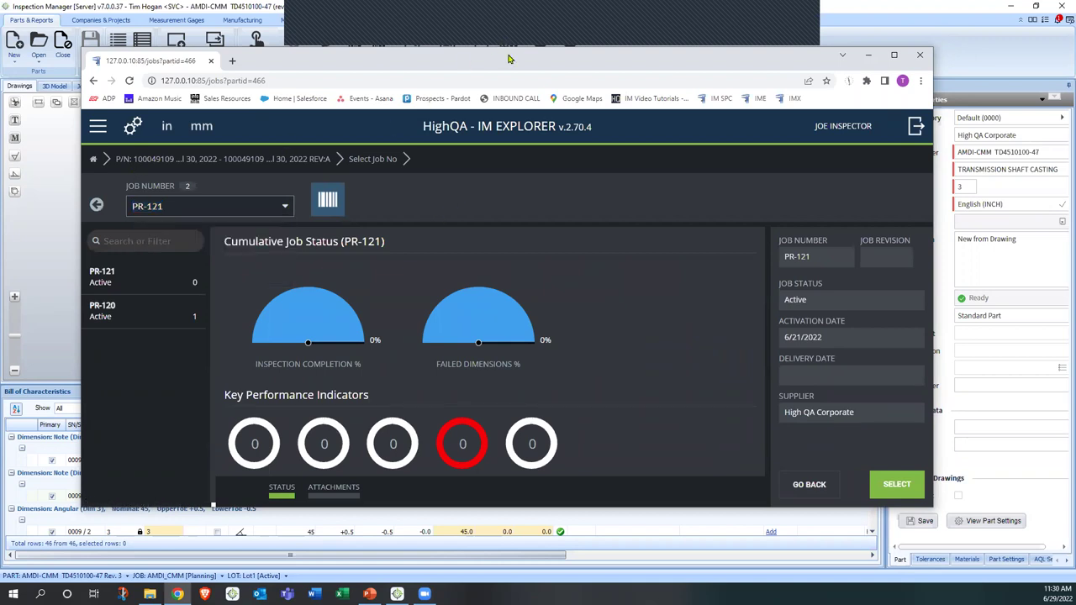
key("alt+Tab")
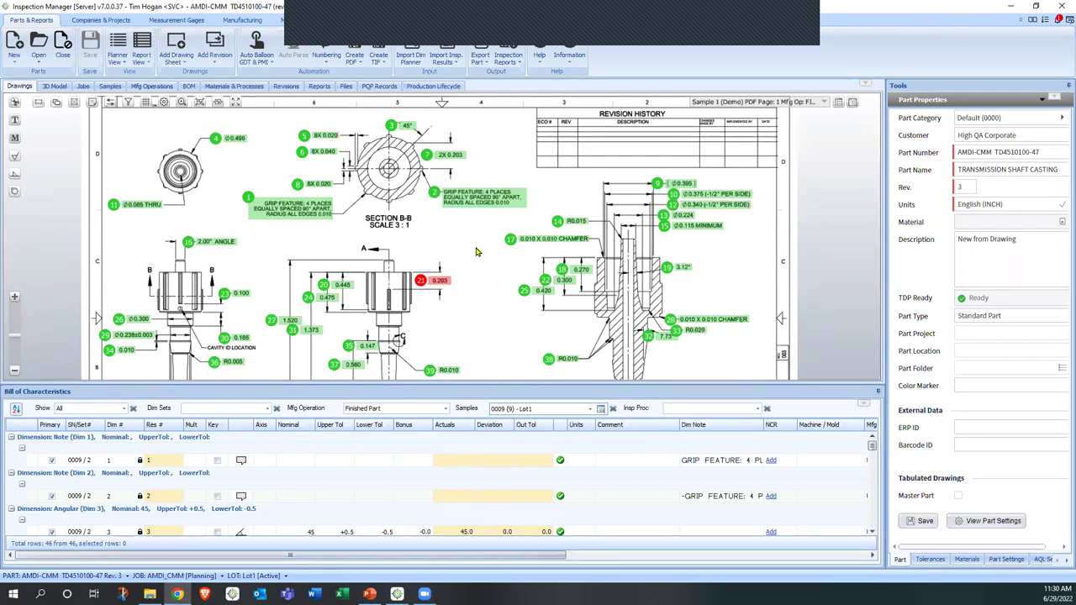
Step: Pan to Section A-A, view balloon 43's Ø0.1565±0.0020 details, then switch to IM Explorer
mouse_move(479, 283)
left_mouse_down()
mouse_move(458, 225)
mouse_move(428, 196)
left_mouse_up()
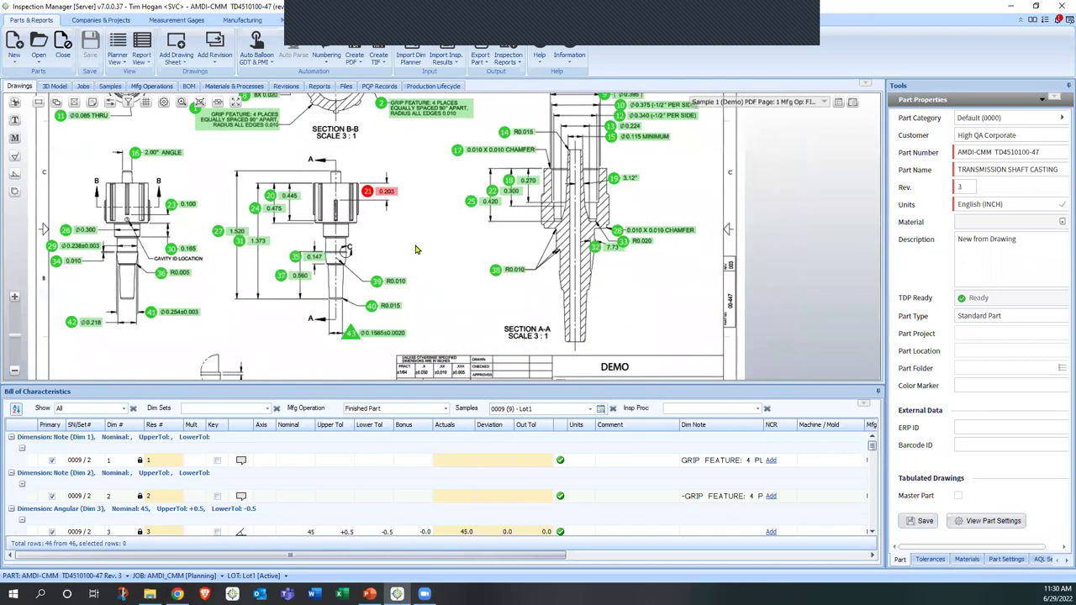
left_click(384, 334)
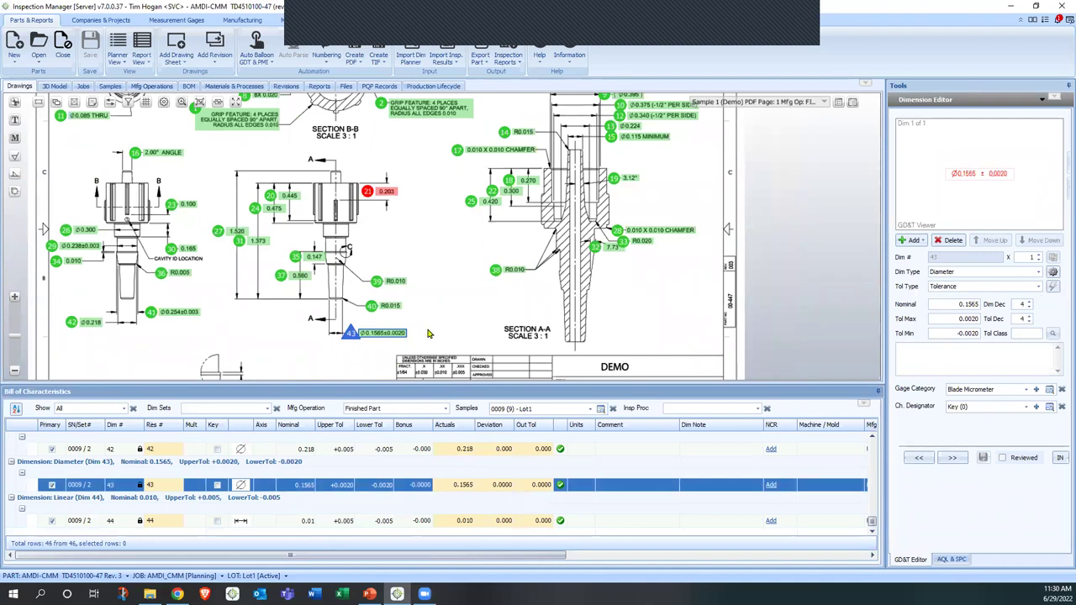
scroll(380, 348, "up", 5)
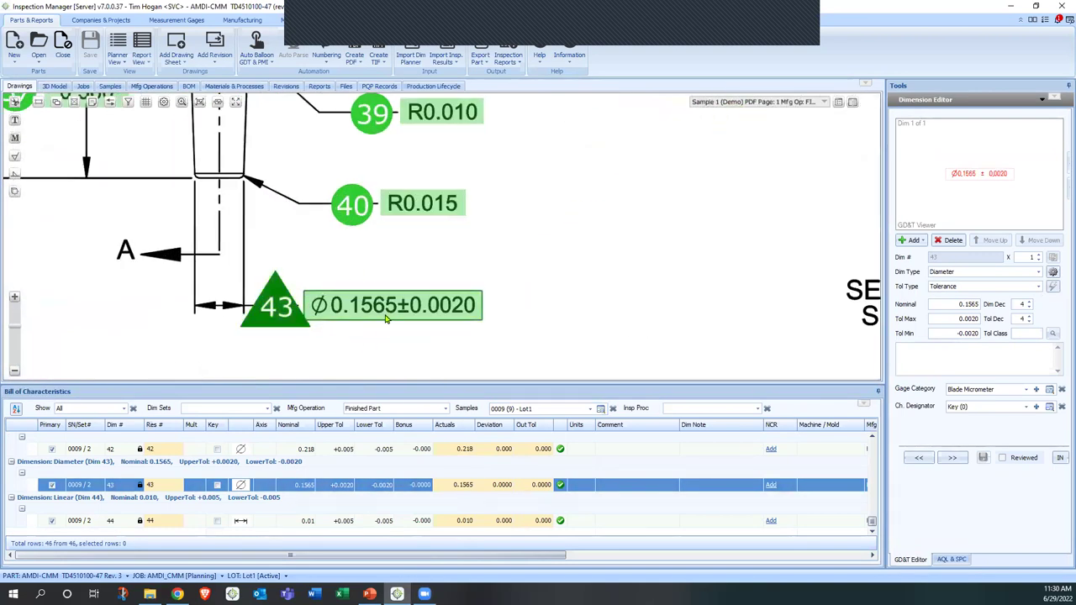
left_click(386, 318)
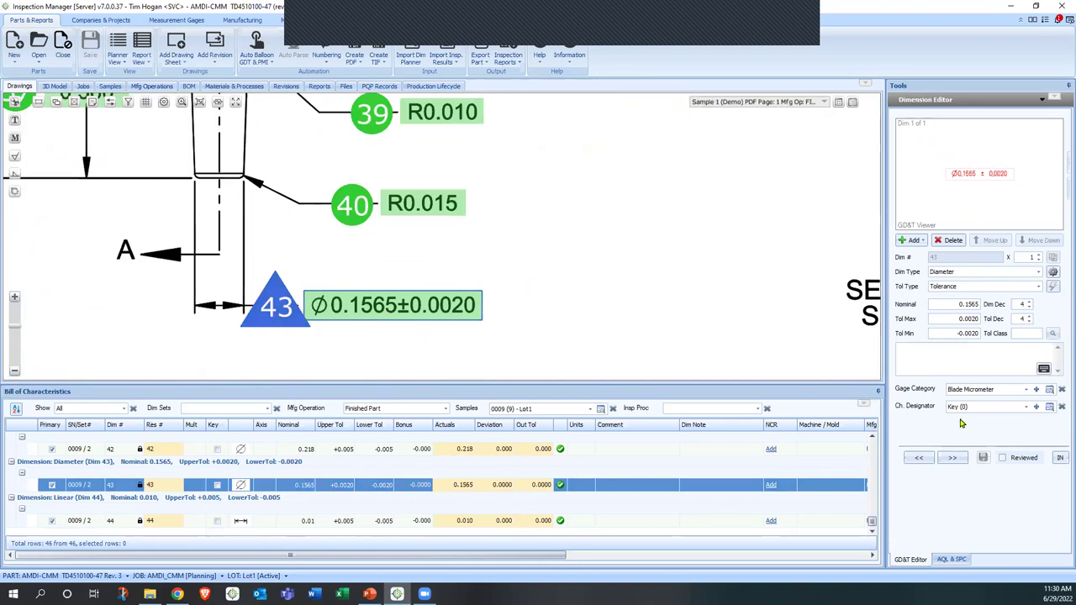
left_click(960, 286)
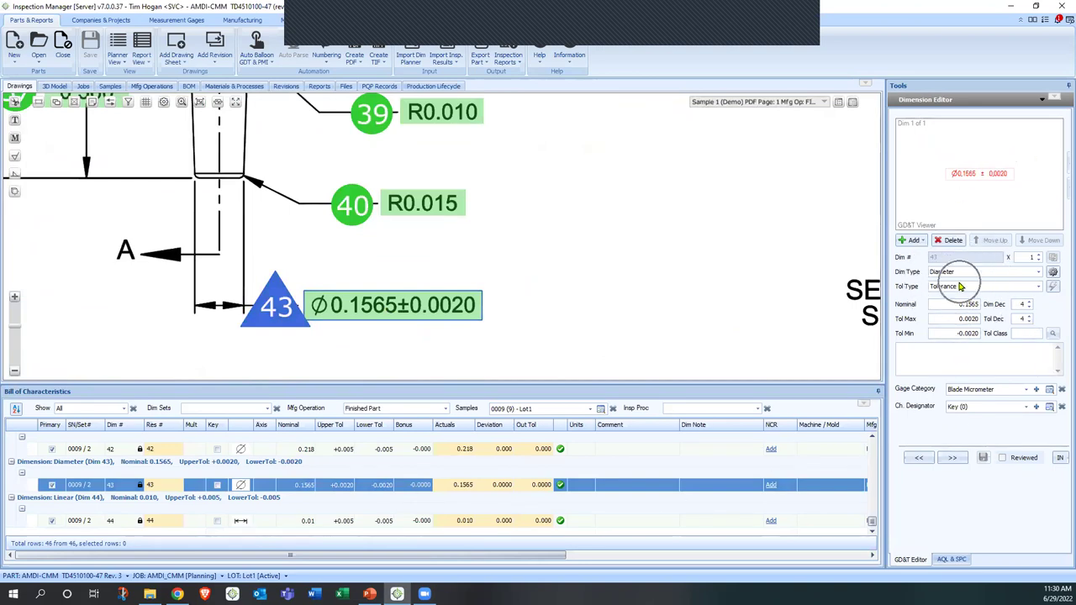
scroll(662, 232, "down", 3)
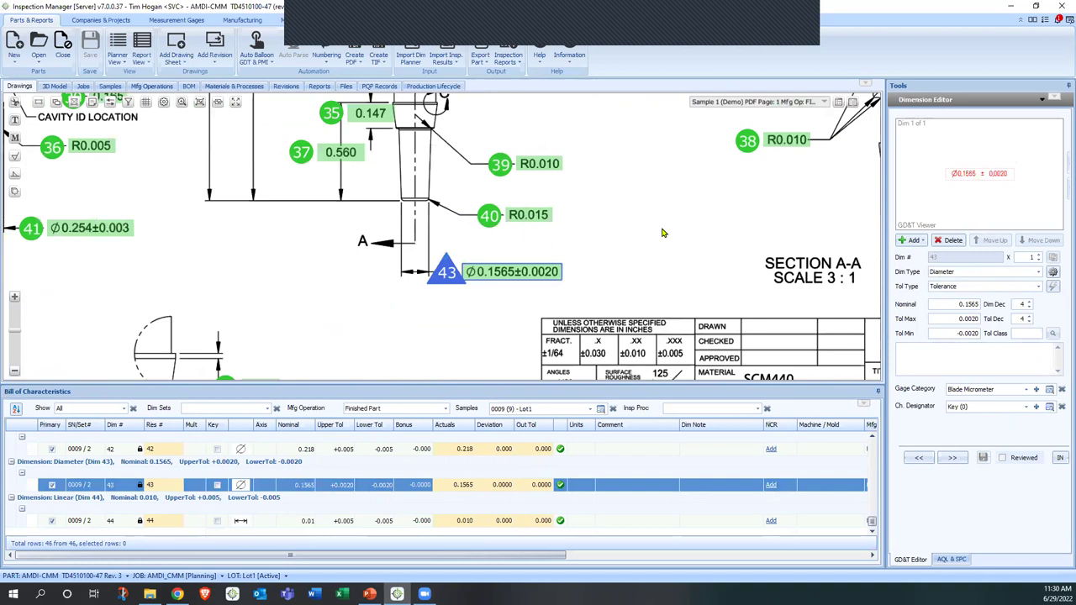
scroll(662, 232, "down", 2)
mouse_move(644, 187)
left_mouse_down()
mouse_move(627, 207)
mouse_move(546, 242)
left_mouse_up()
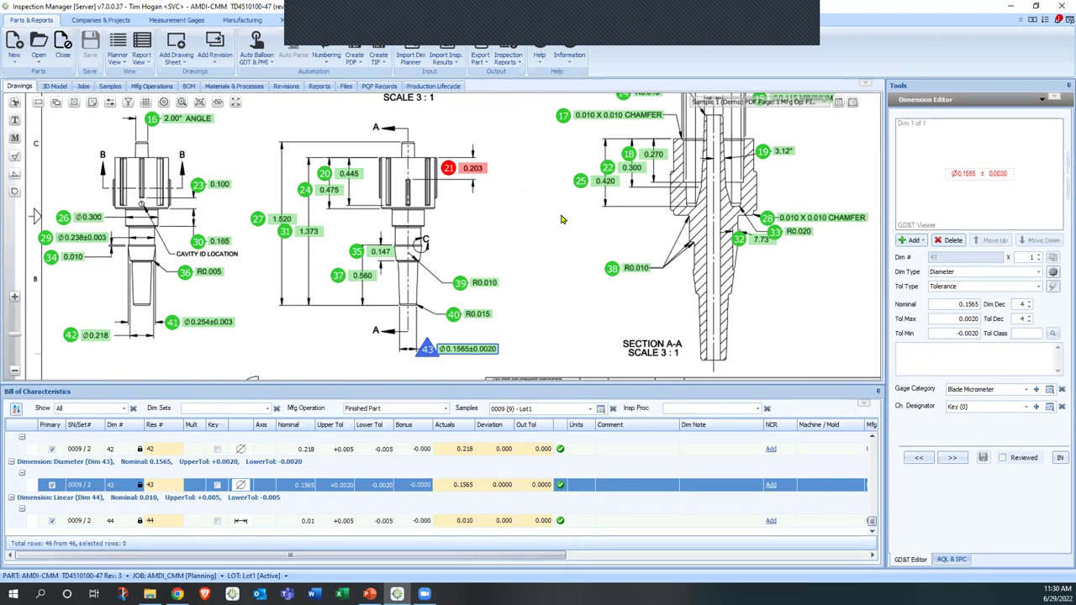
key("alt+Tab")
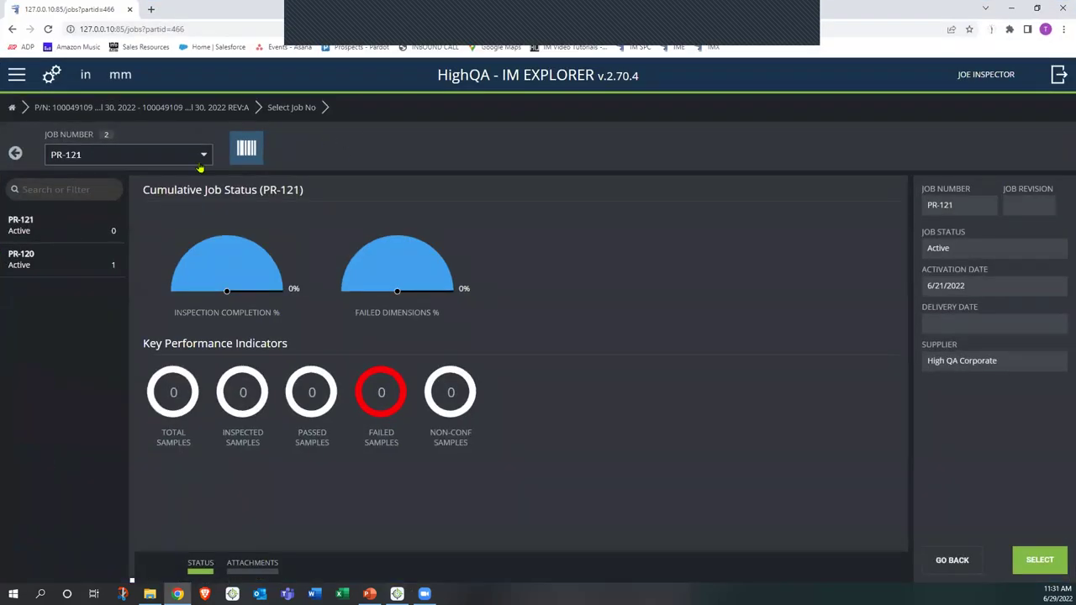
Step: From the IM Explorer home, open the drawing gallery search filtered to job Order 66
left_click(12, 106)
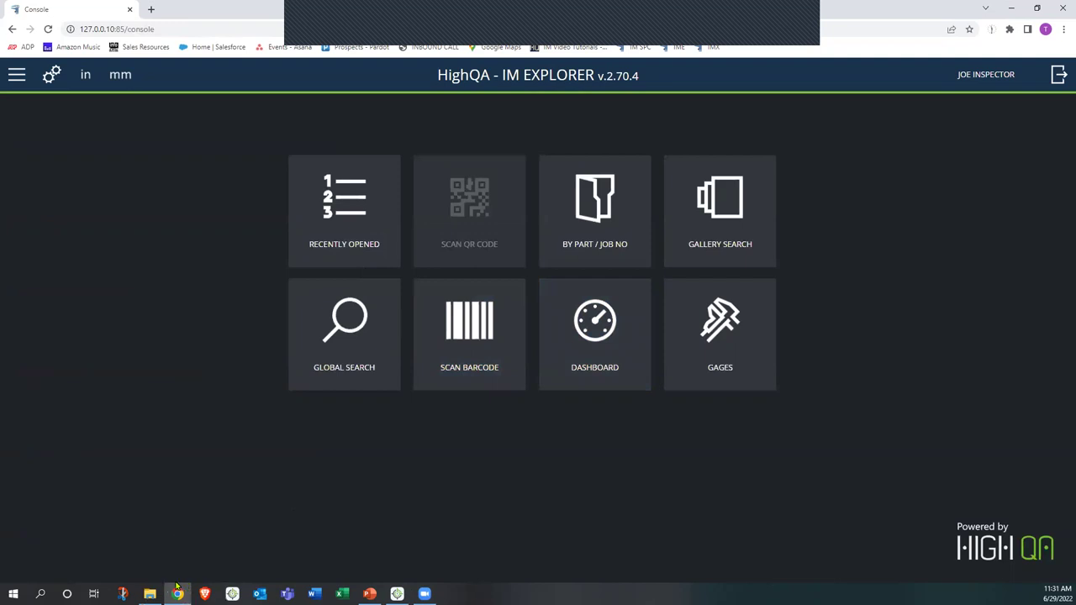
left_click(105, 30)
left_click(714, 228)
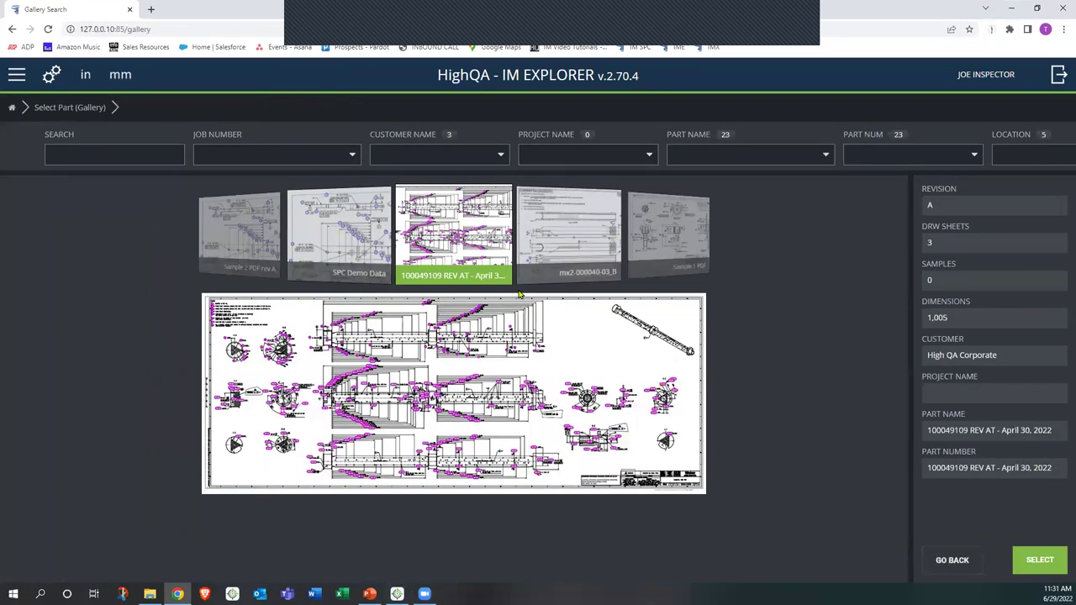
scroll(533, 246, "up", 1)
scroll(532, 246, "up", 1)
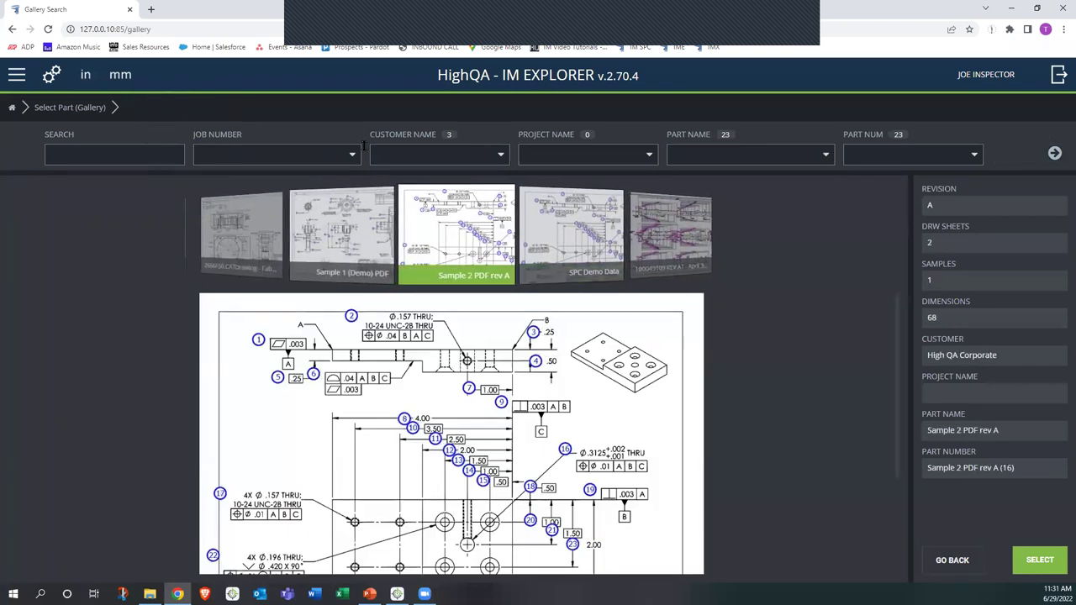
left_click(320, 160)
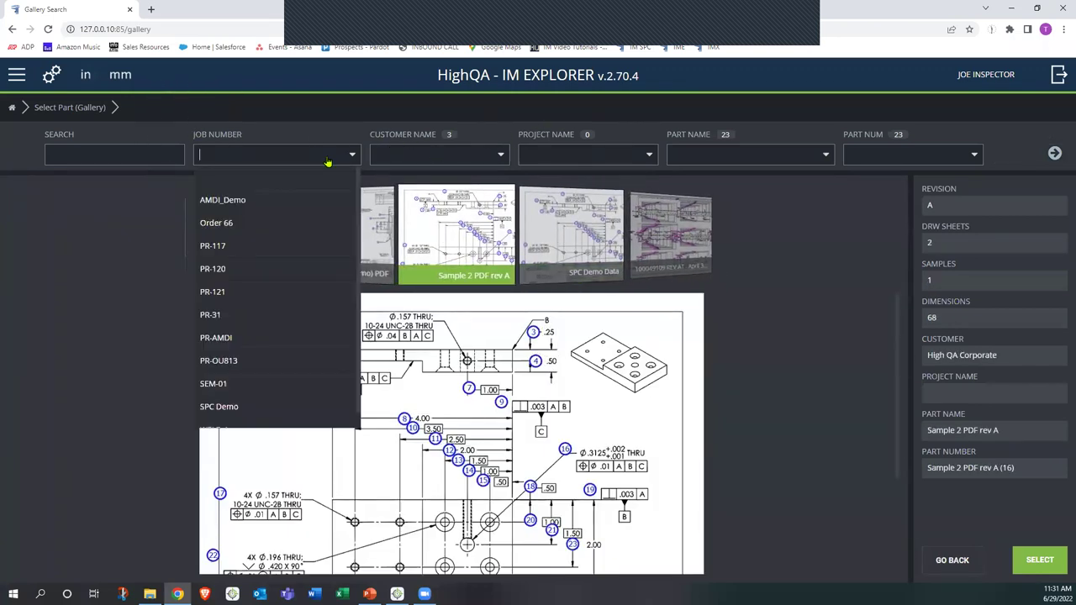
left_click(238, 222)
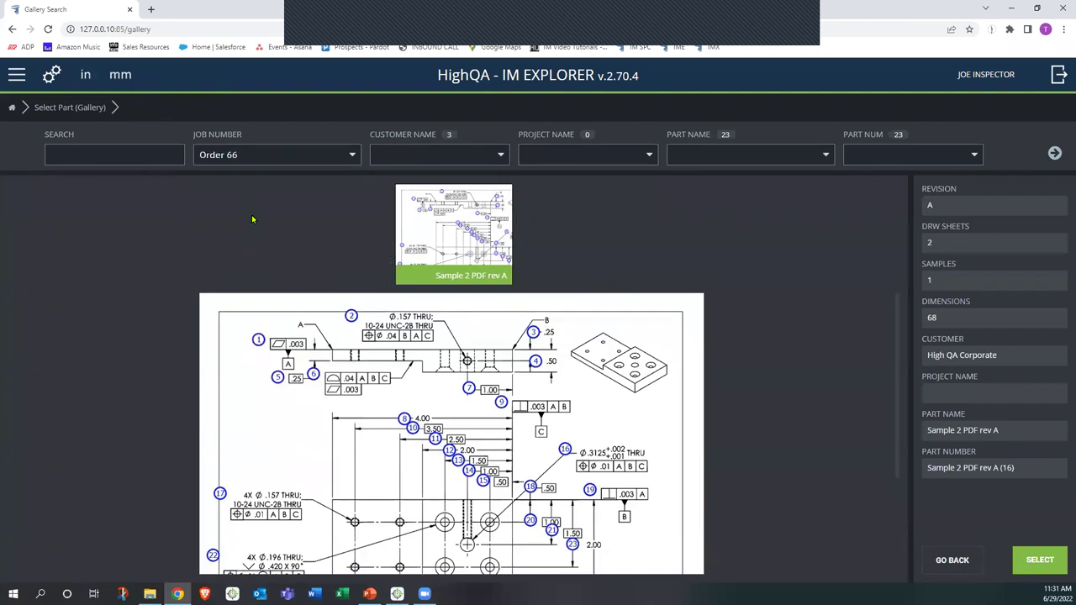
Step: Open job Order 66's sample 001 on the Measure page and fit more drawing into view
double_click(412, 227)
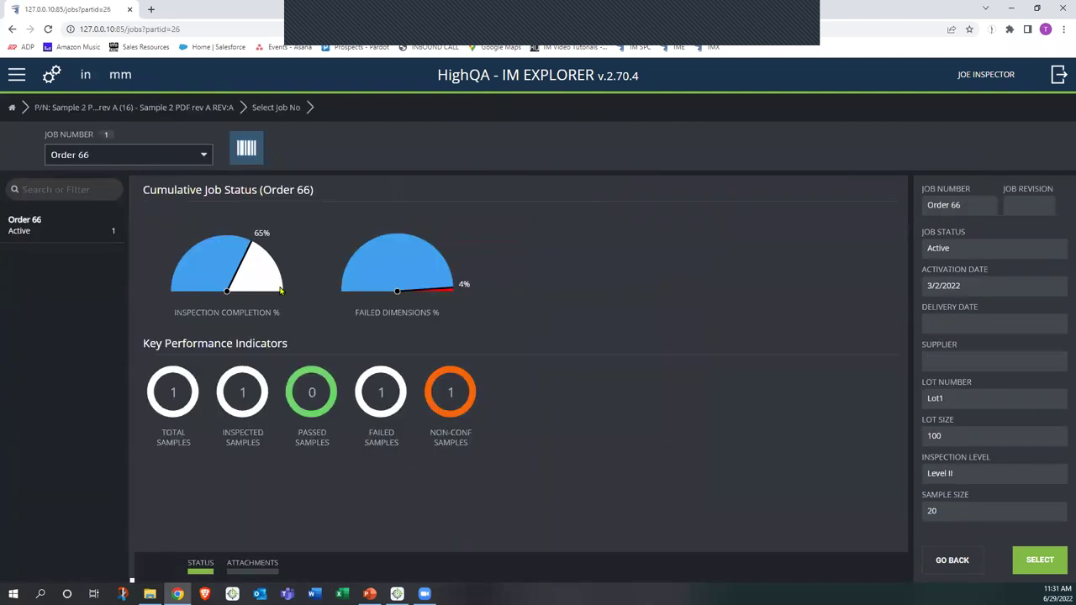
double_click(48, 229)
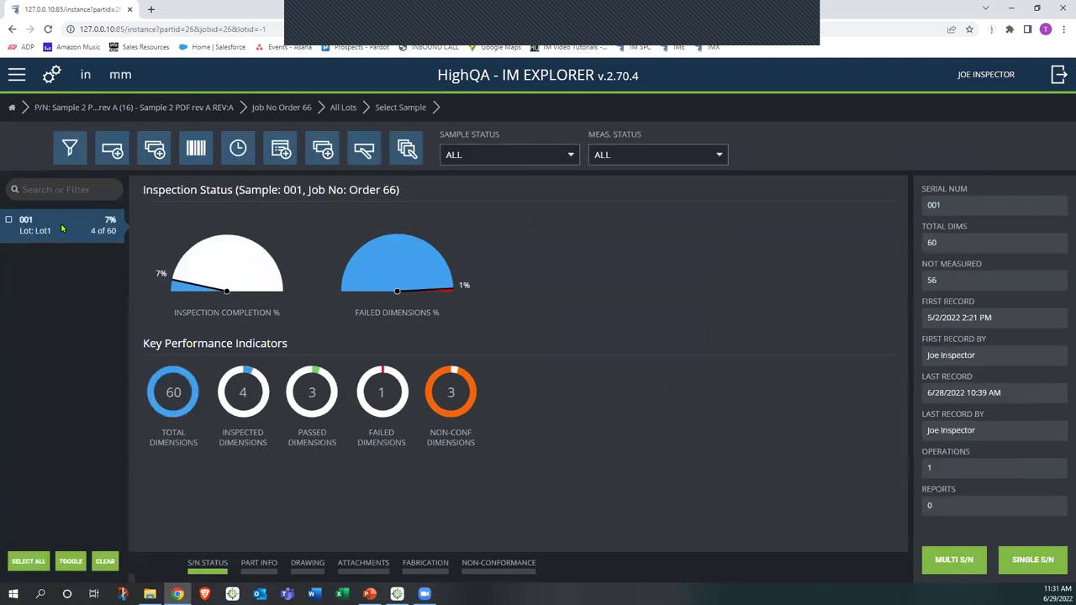
double_click(61, 227)
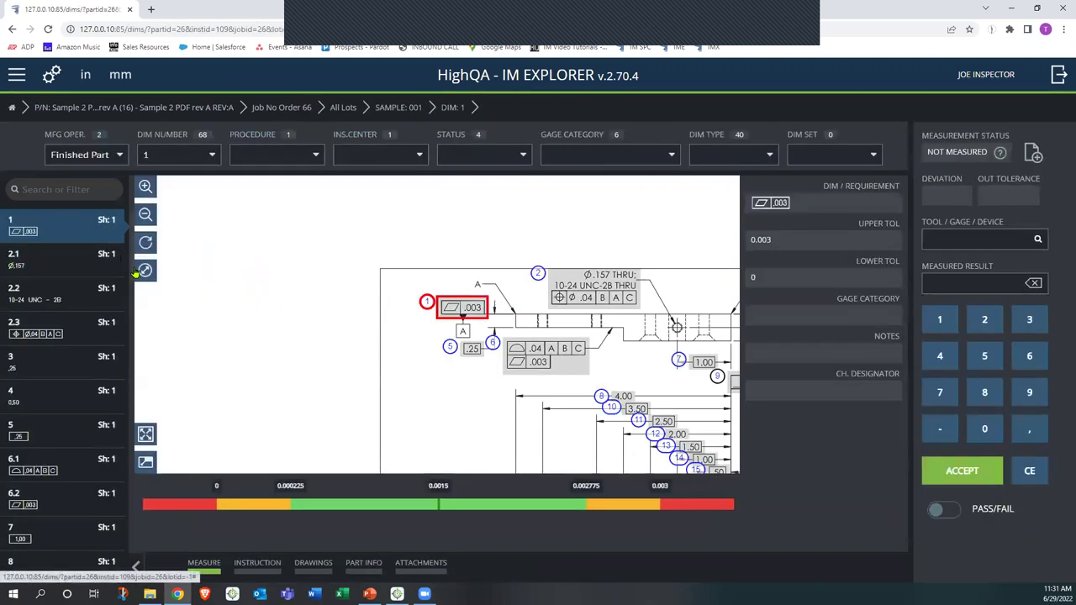
left_click(149, 271)
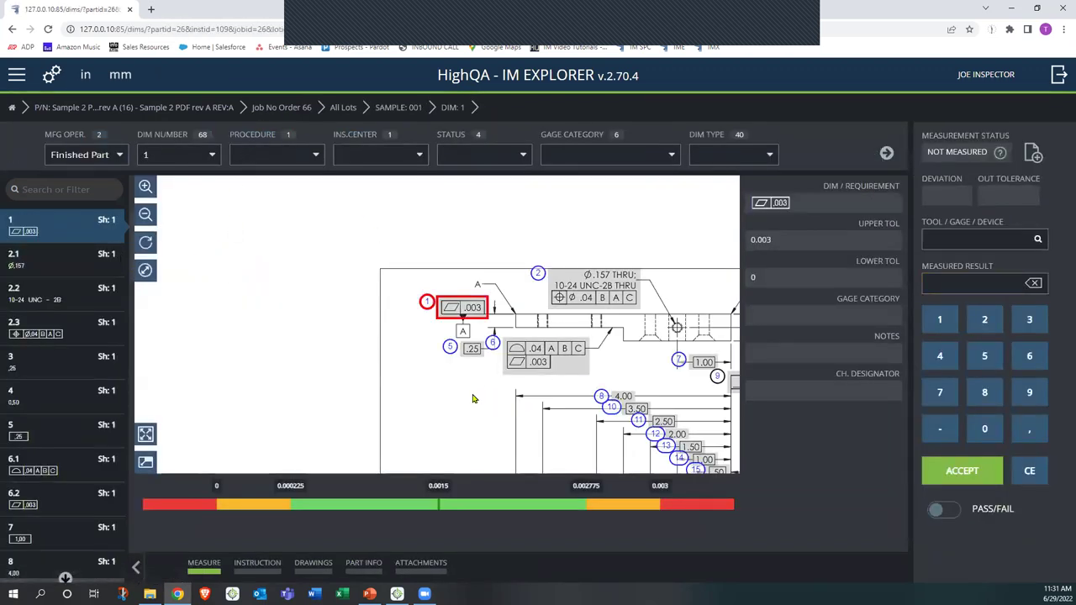
Step: Go to dimension 4, the 0.50 dimension, on the sample 001 drawing
left_click(780, 209)
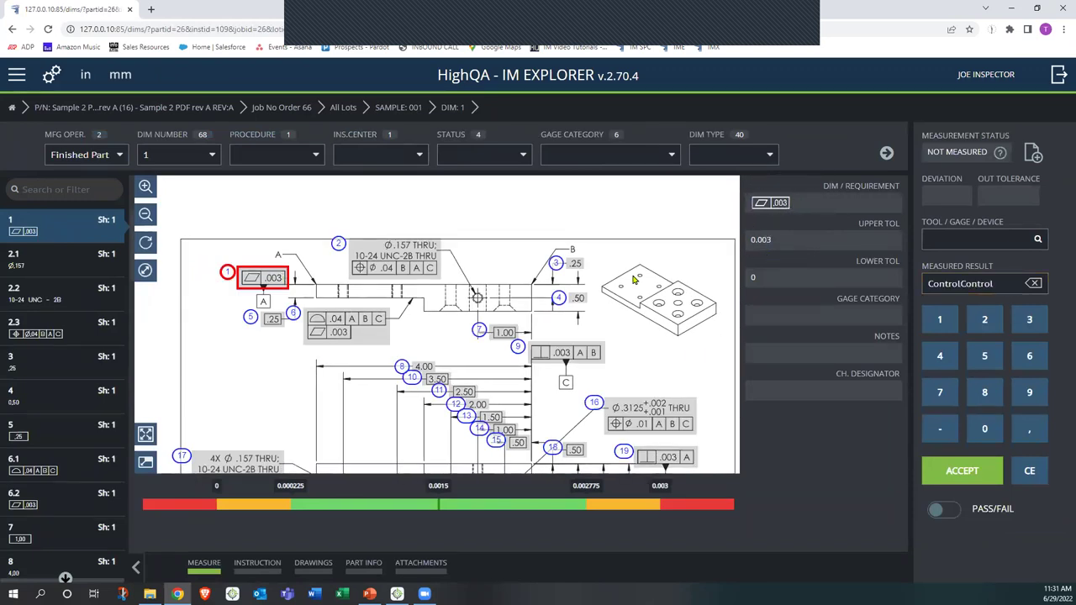
left_click(578, 298)
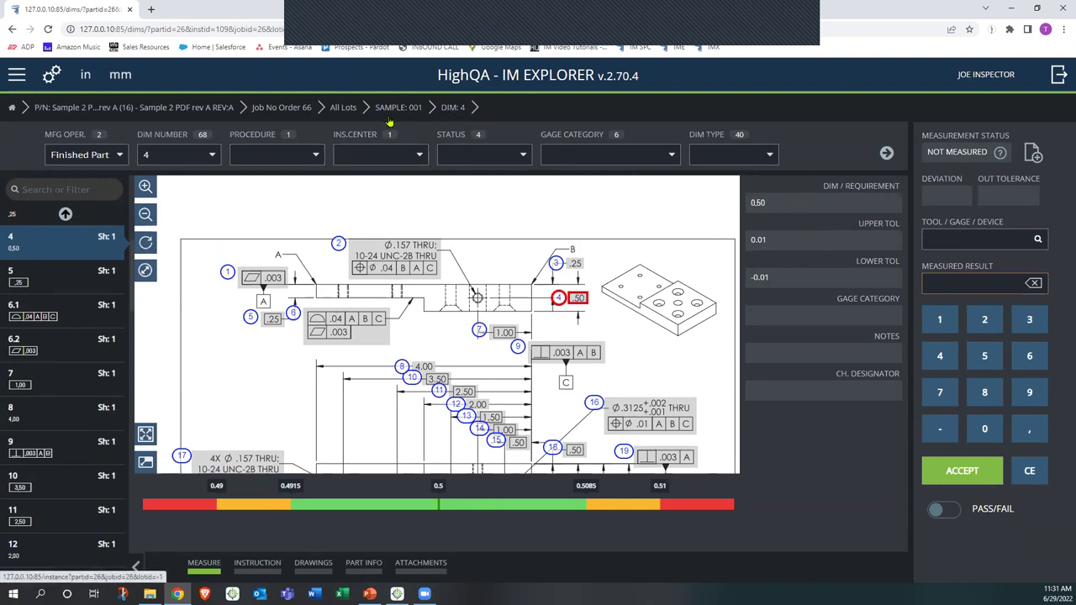
key("ctrl")
key("ctrl")
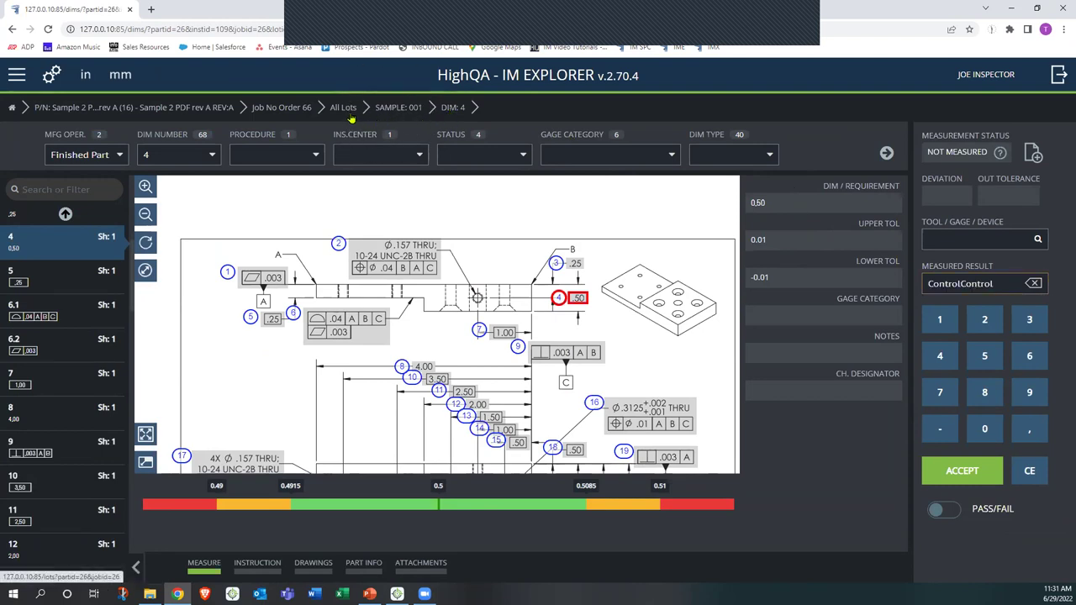
key("ctrl")
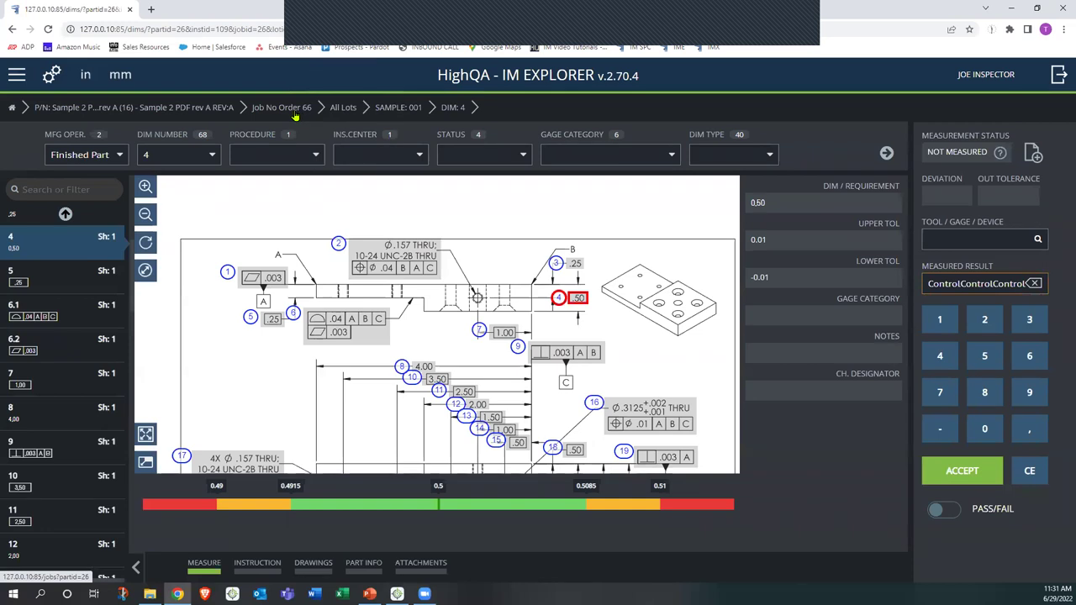
key("ctrl")
key("ctrl")
key("ctrl")
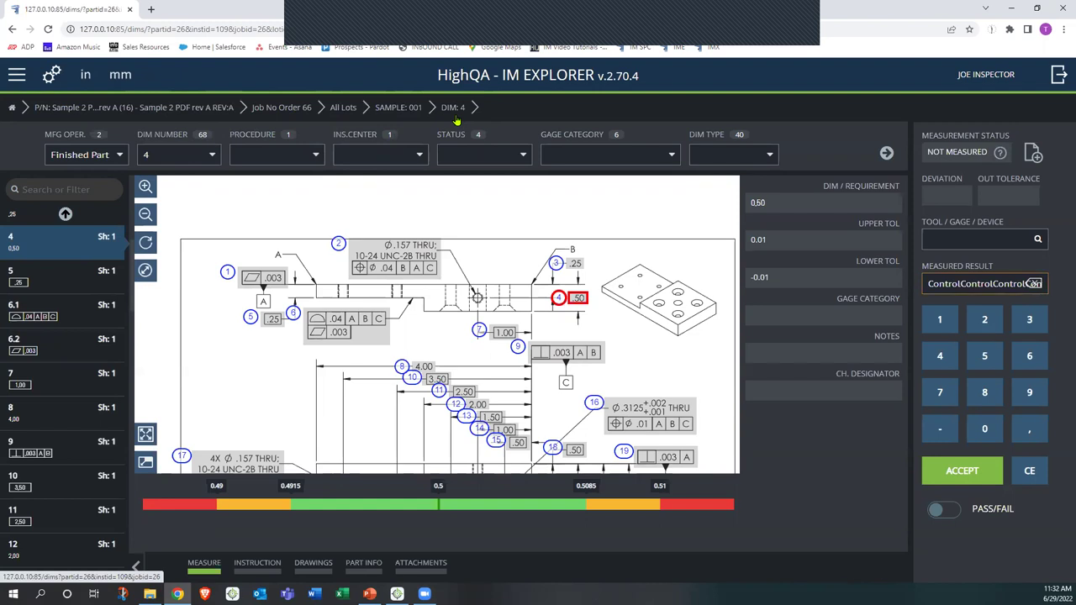
left_click(119, 156)
Step: Set MFG OPER. to Roughing and go to dimension 12 Op10 (2.00)
left_click(72, 221)
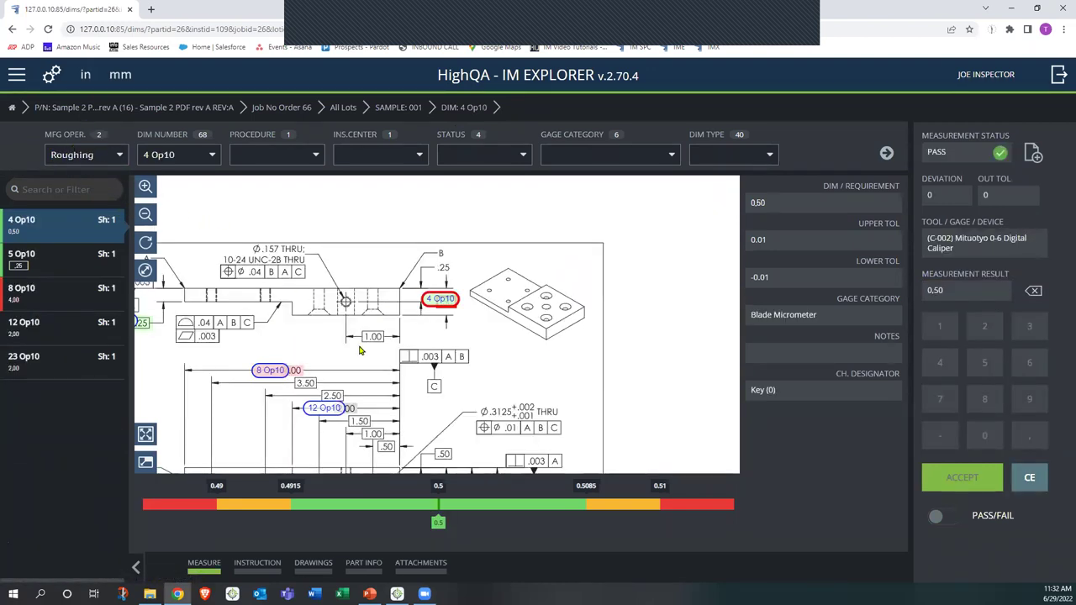
left_click_drag(362, 350, 399, 257)
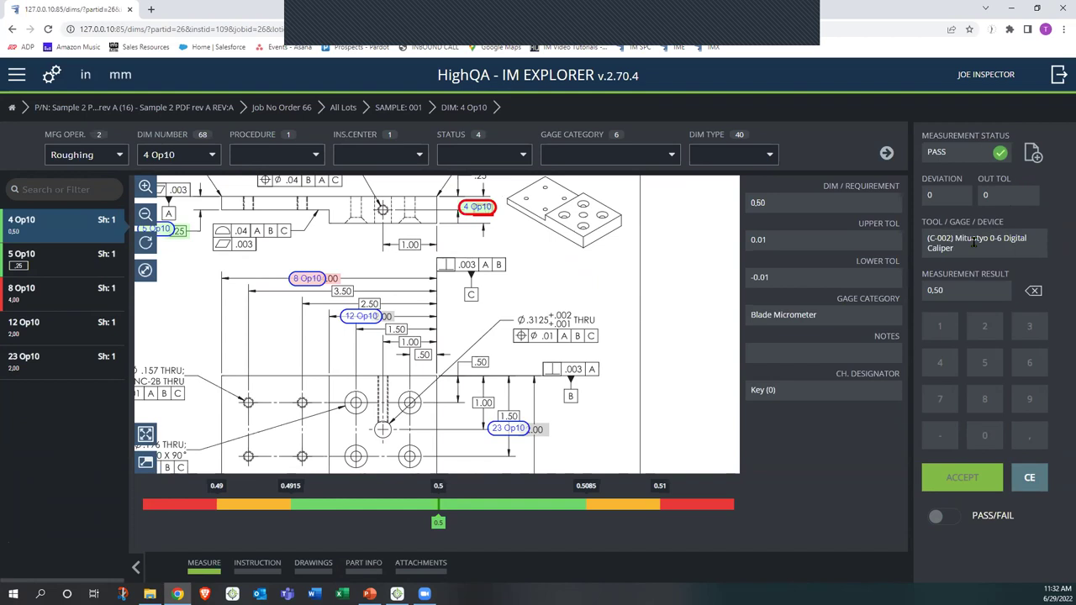
left_click(388, 319)
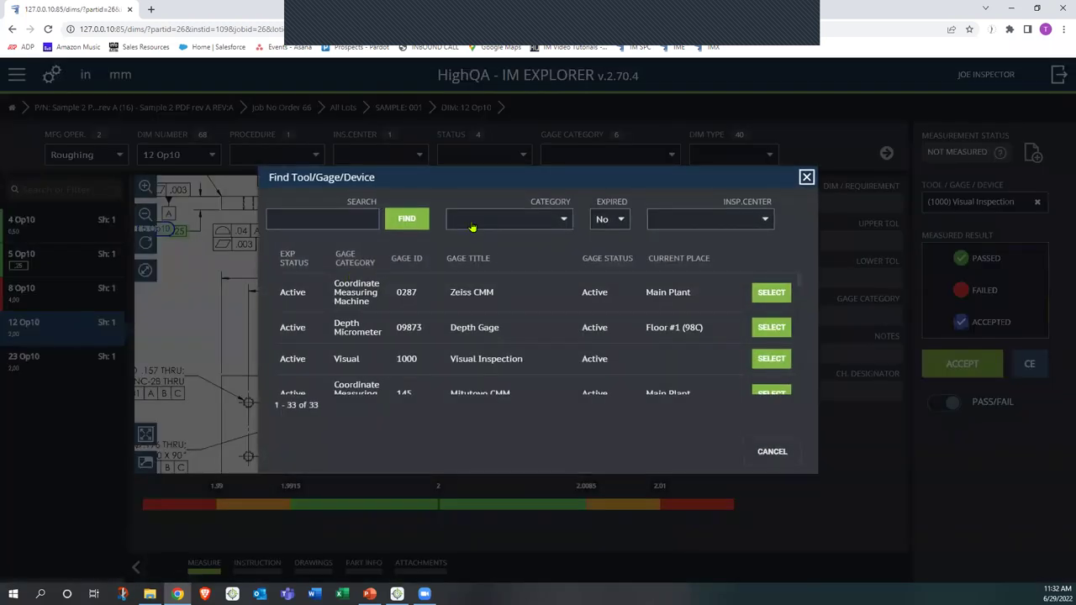
Step: Cancel the Find Tool/Gage/Device list without picking a gage for 12 Op10
left_click(778, 453)
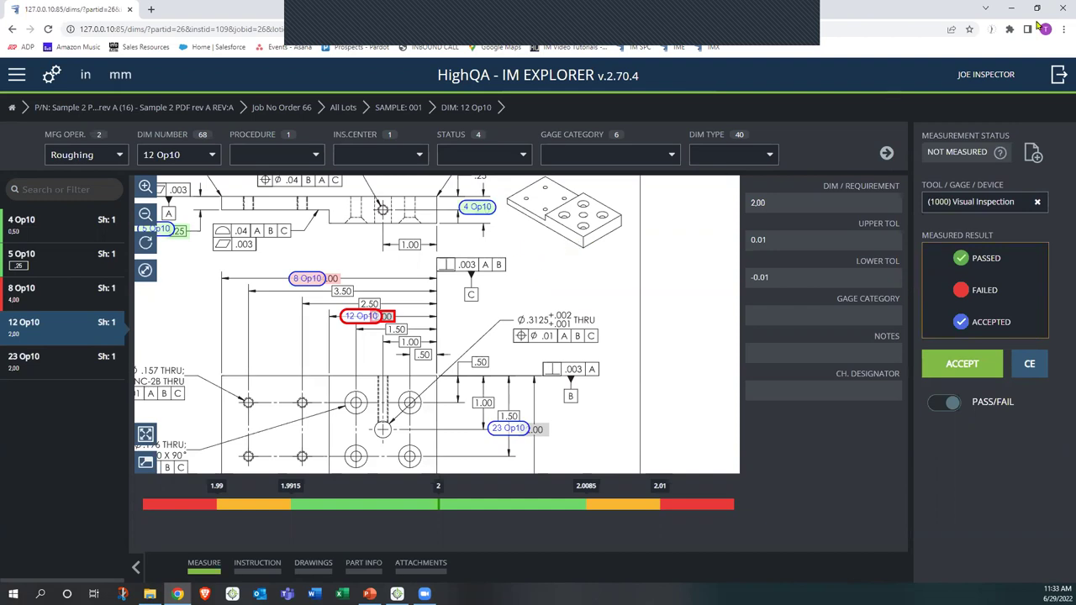
Step: Minimize the browser, then pan and zoom out on Inspection Manager's ballooned drawing
left_click(1013, 14)
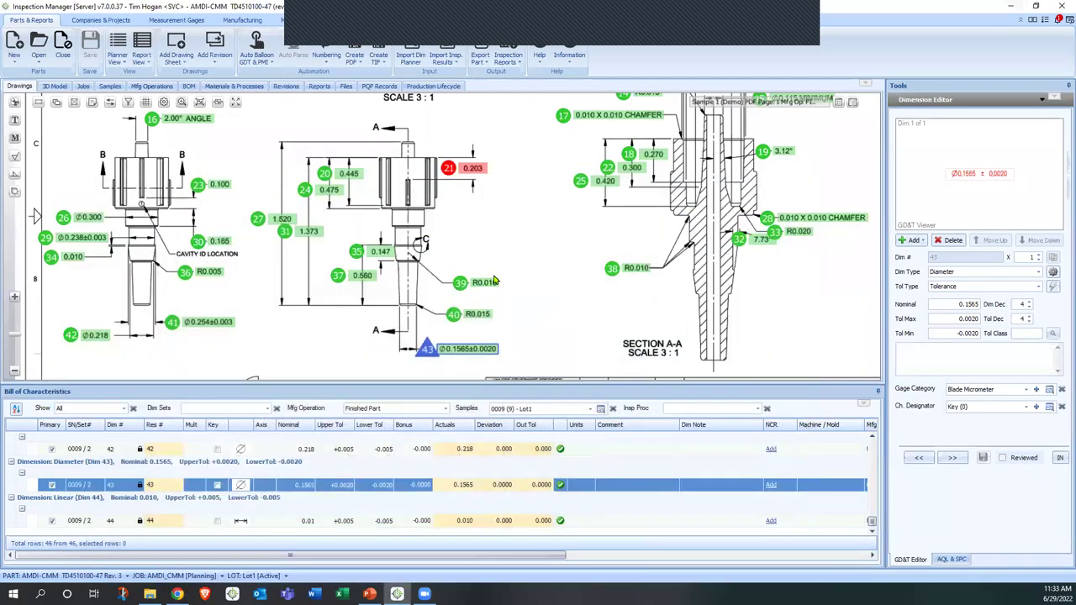
left_click_drag(549, 224, 542, 283)
scroll(532, 277, "down", 3)
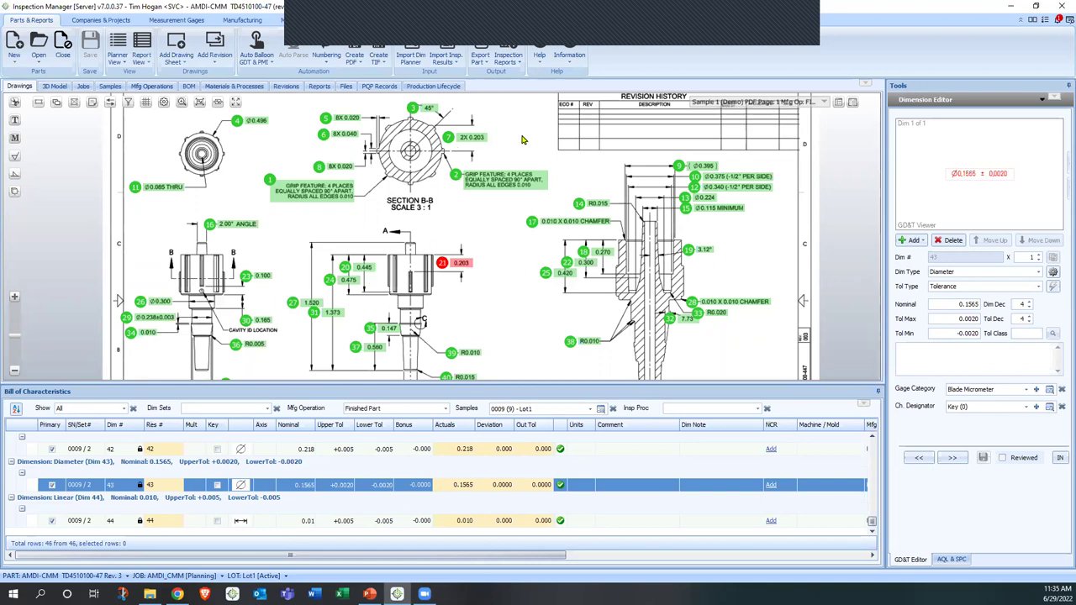
Step: Load 'Sample results - 15-17 New.csv' from file into a new inspection results import
left_click(445, 58)
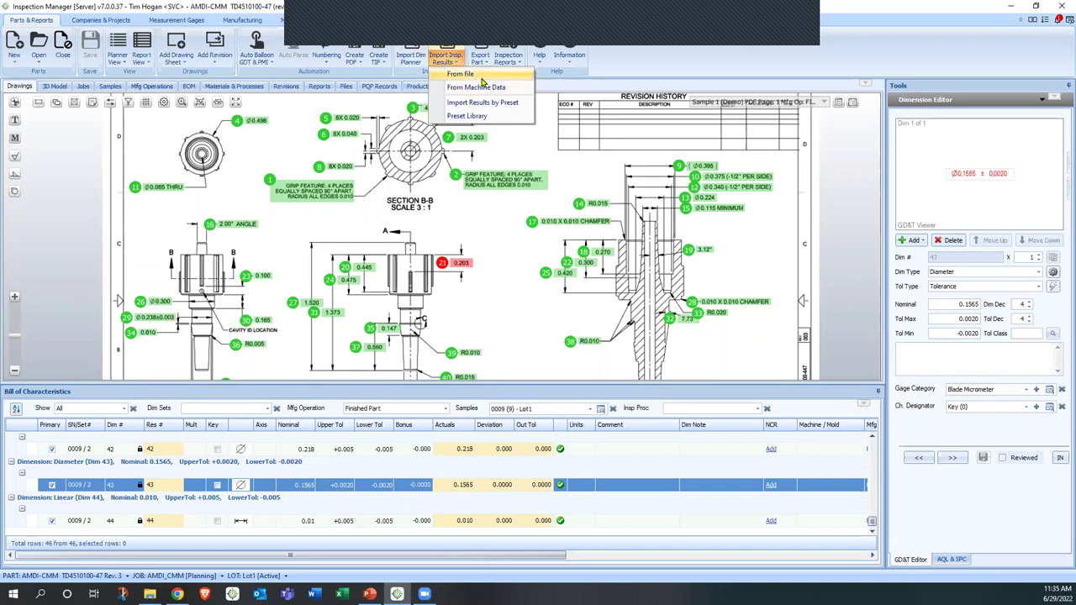
left_click(484, 76)
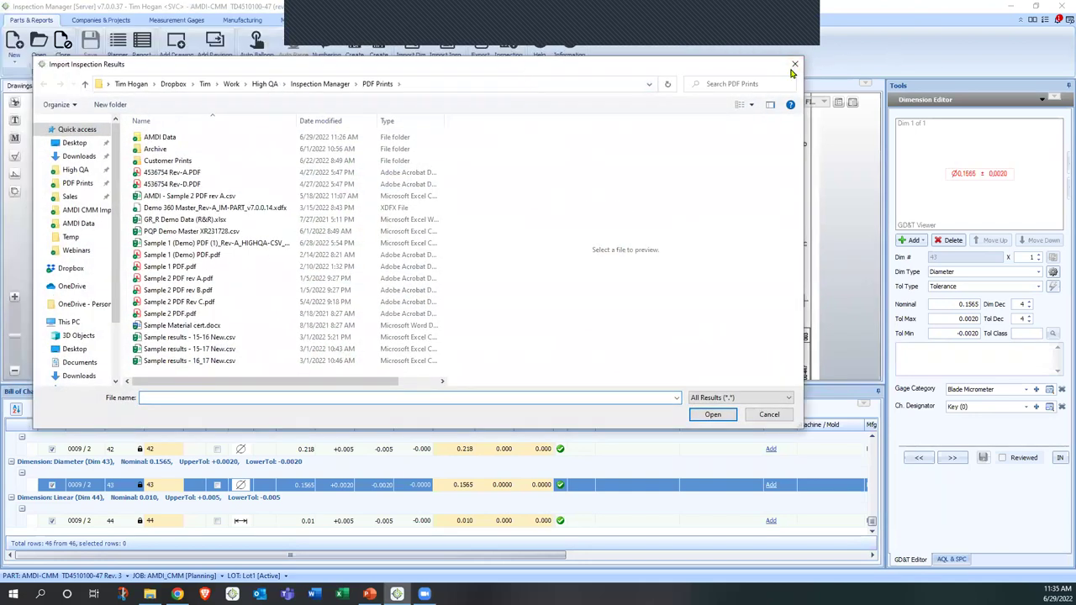
left_click(173, 349)
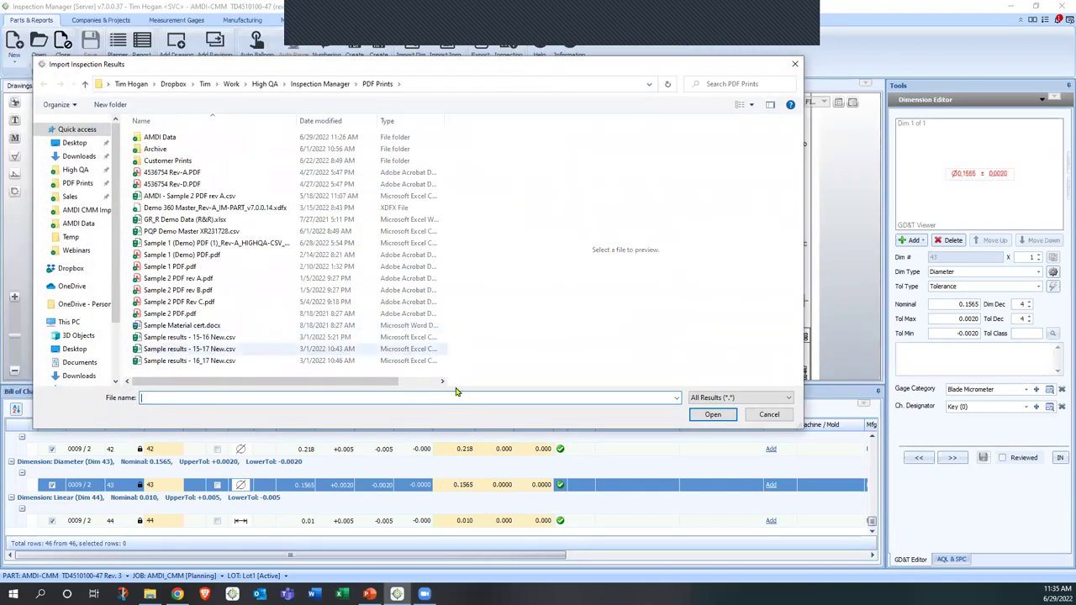
left_click(713, 414)
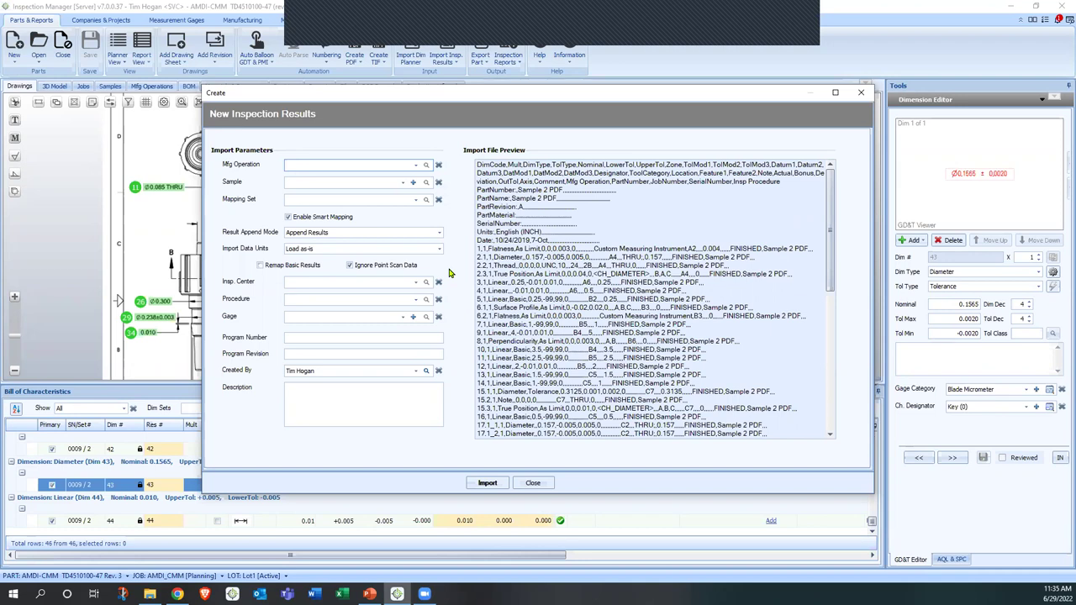
Step: Review the Sample, Mfg Operation and Result Append Mode choices, then close the dialog without importing
left_click(403, 182)
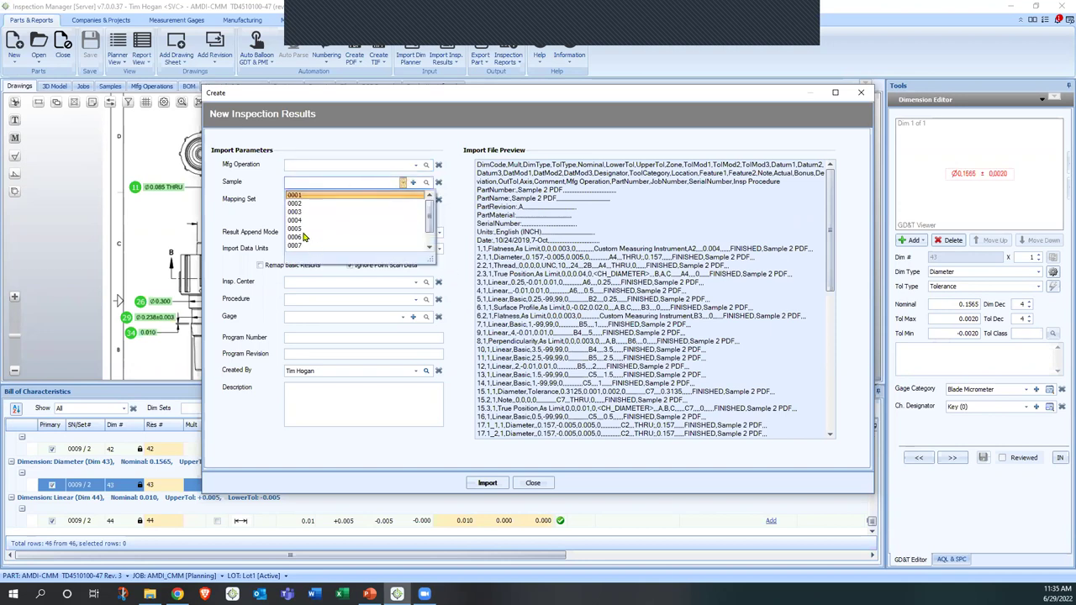
left_click(415, 165)
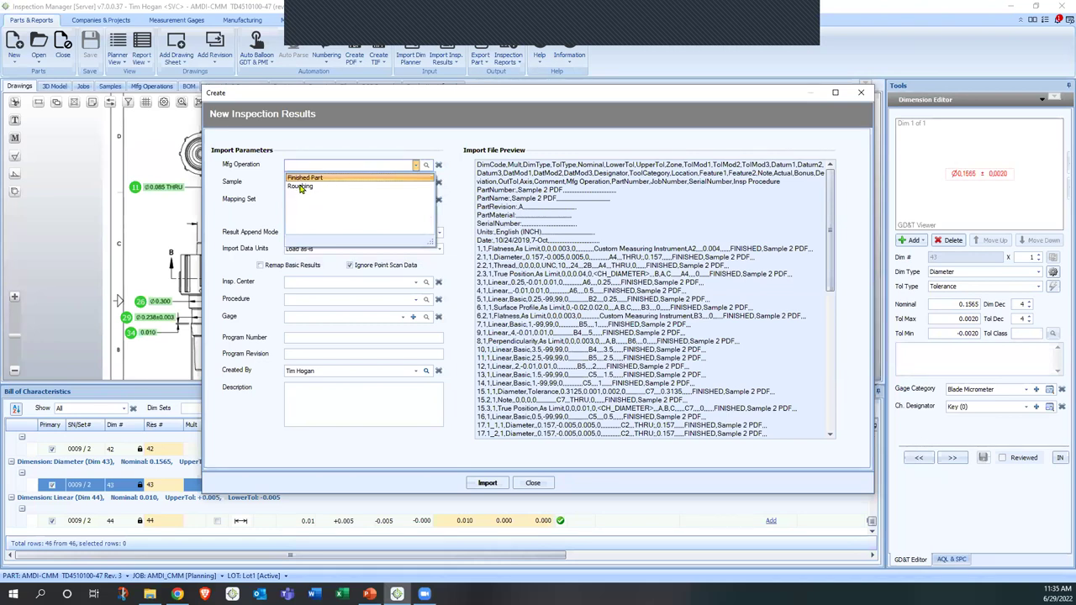
left_click(280, 188)
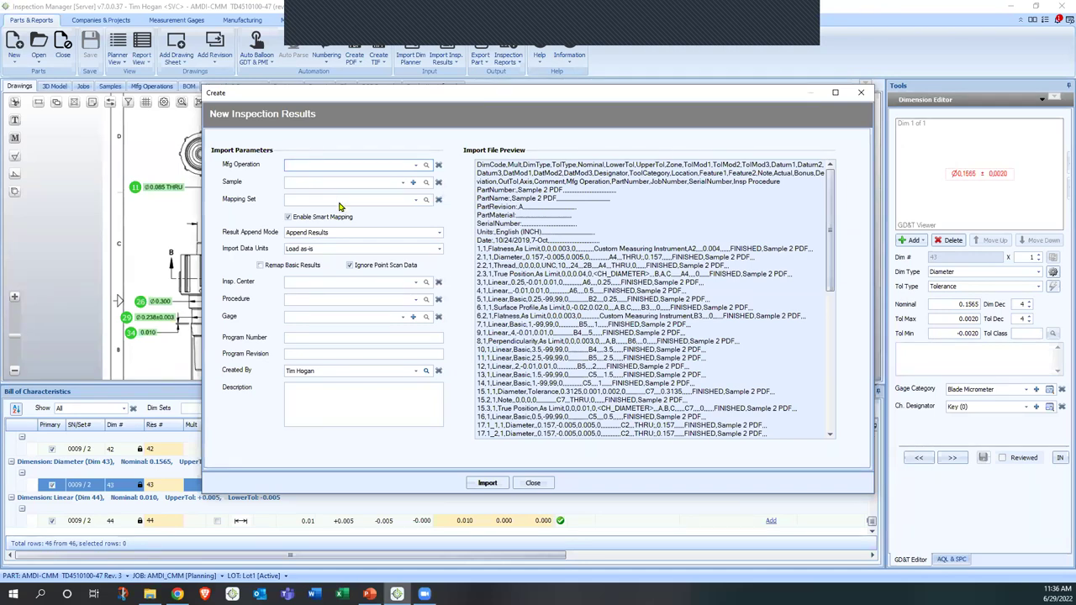
left_click(342, 234)
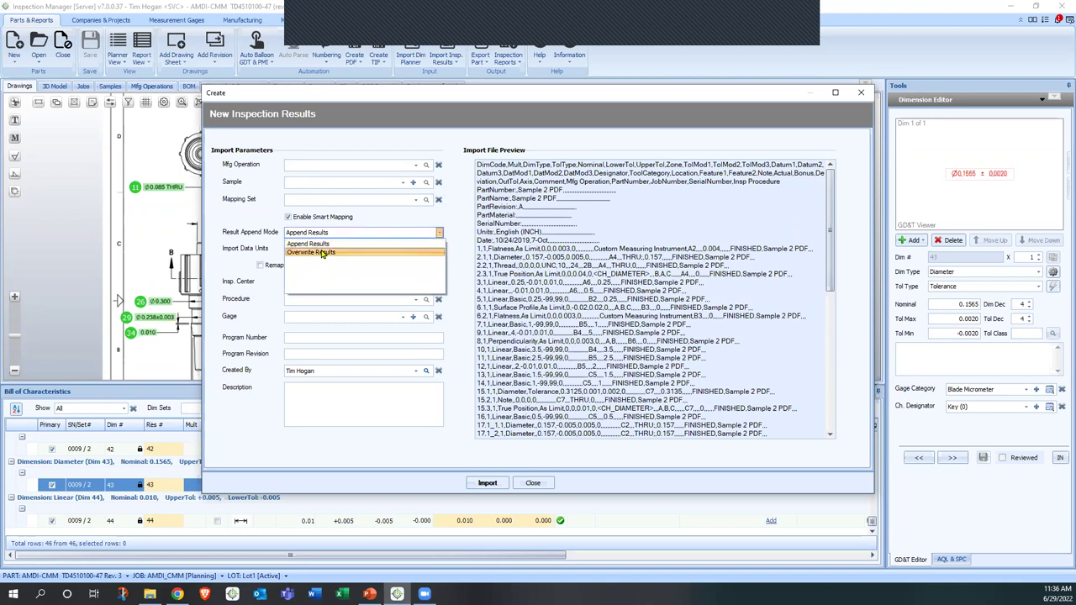
left_click(468, 221)
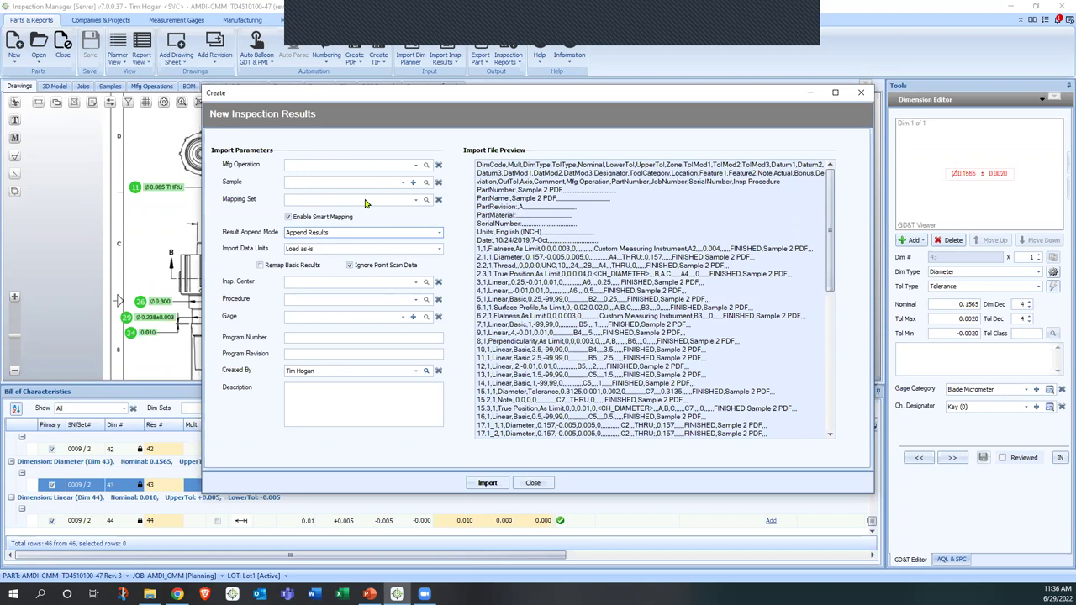
left_click(532, 482)
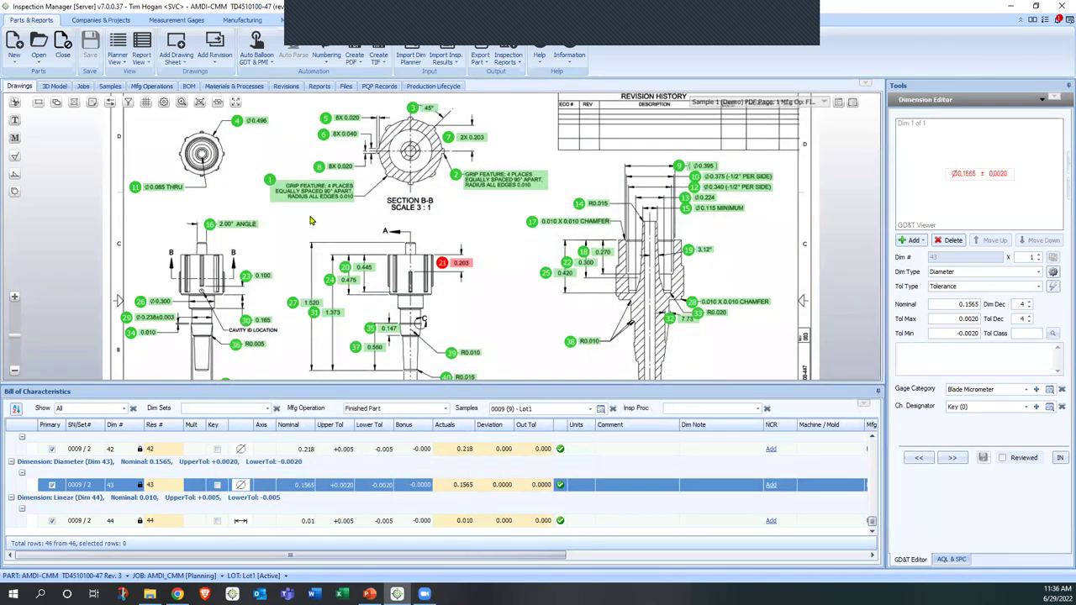
Step: Browse to the AMDI Data folder in File Explorer and select TD4510100-47_Rev-003.csv
left_click(370, 593)
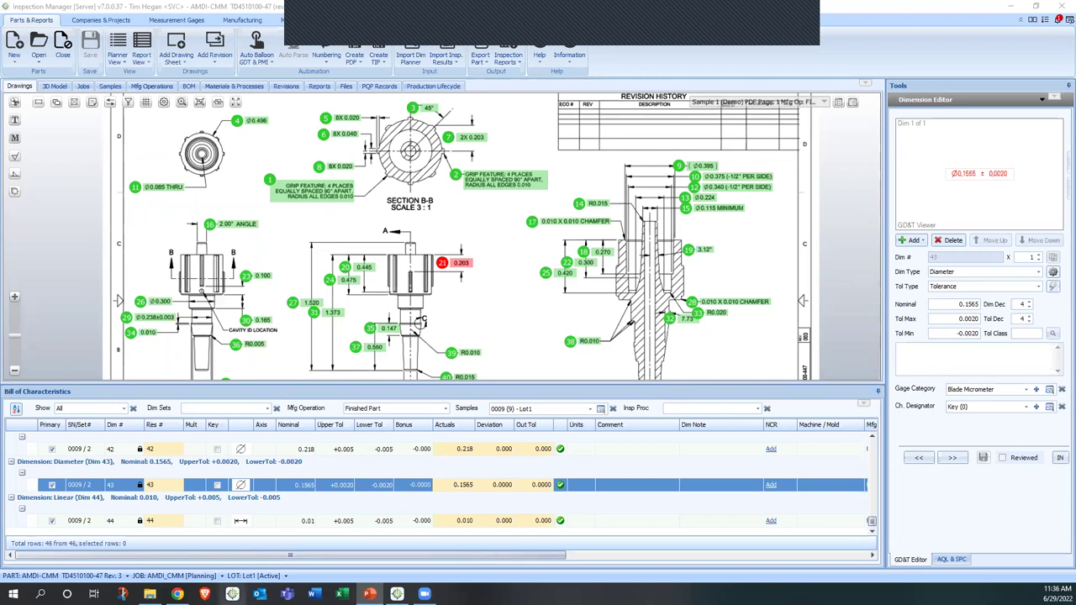
left_click(150, 594)
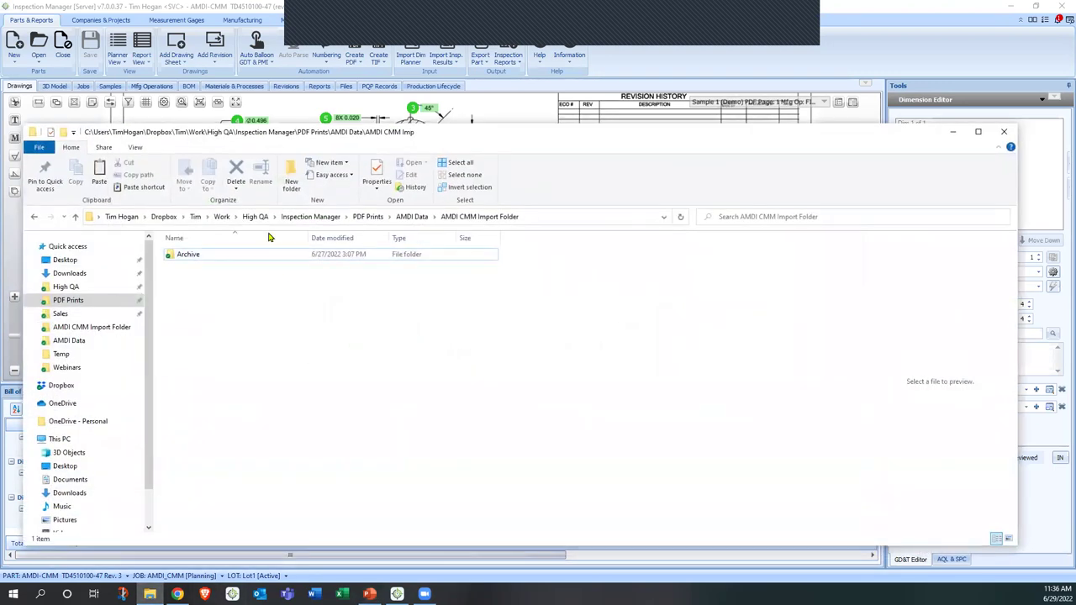
left_click(416, 216)
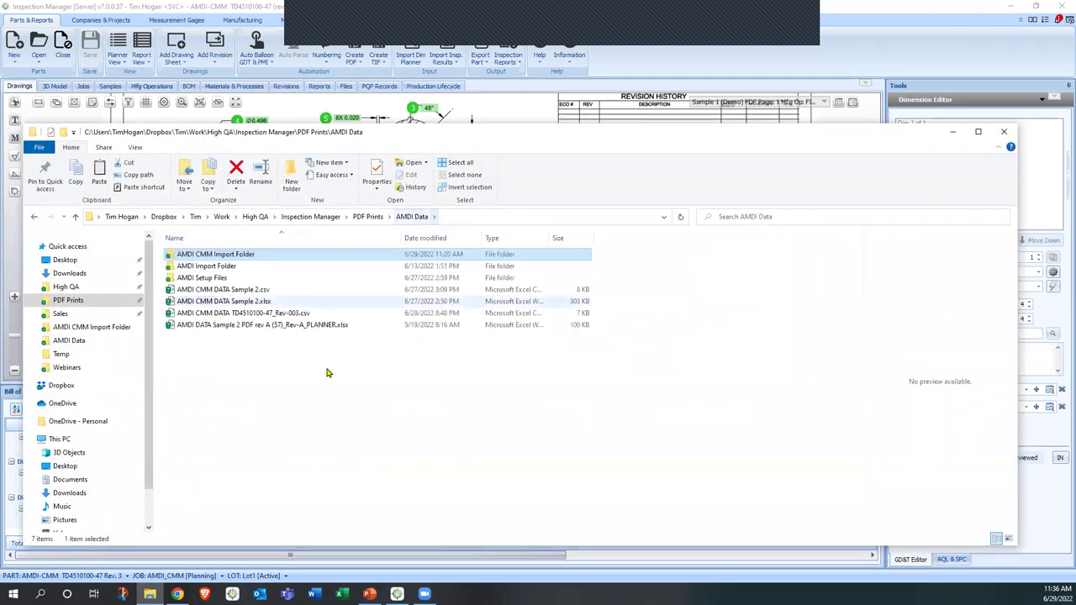
left_click(245, 313)
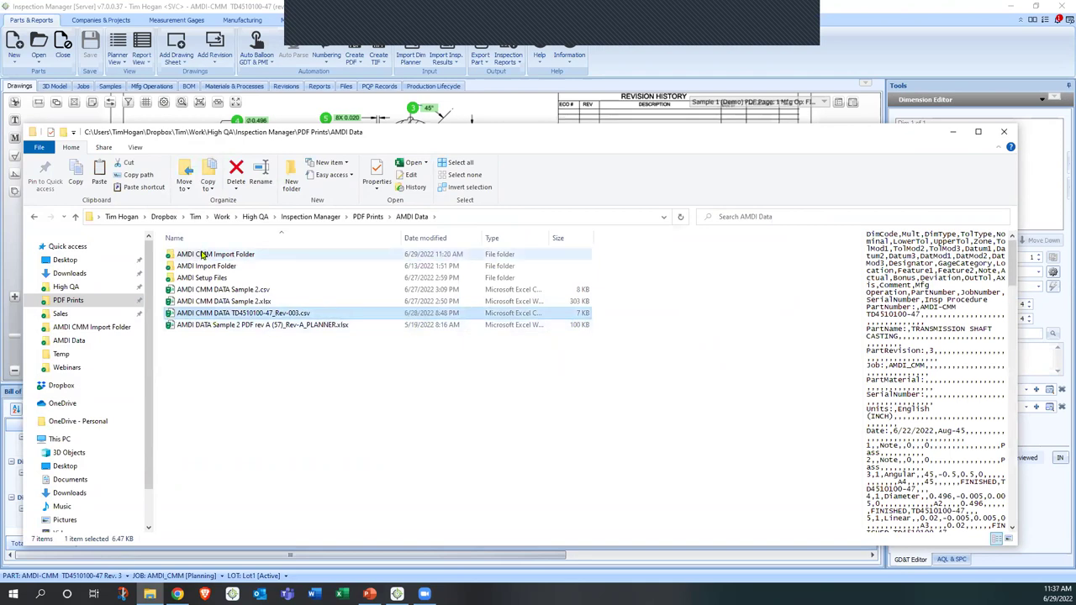
double_click(173, 312)
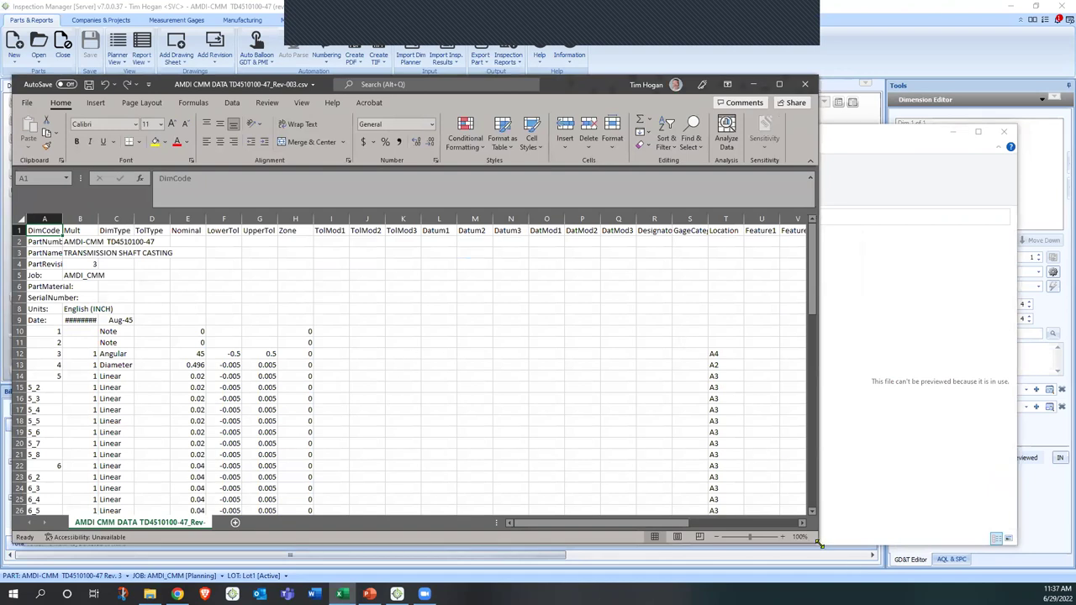
left_click_drag(819, 545, 1032, 560)
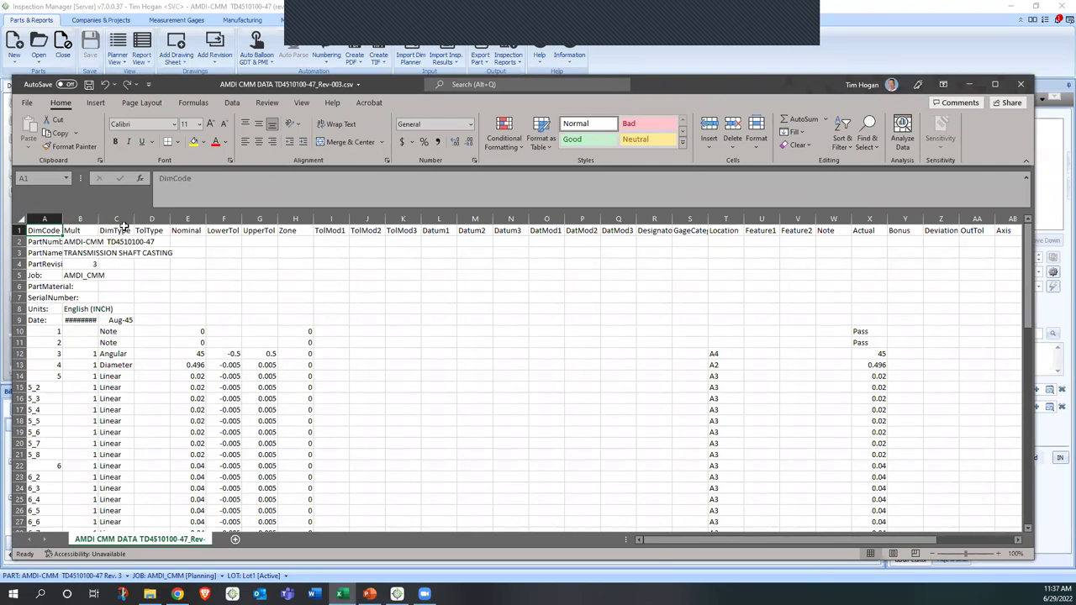
left_click(123, 229)
left_click(195, 227)
left_click(212, 229)
left_click(874, 217)
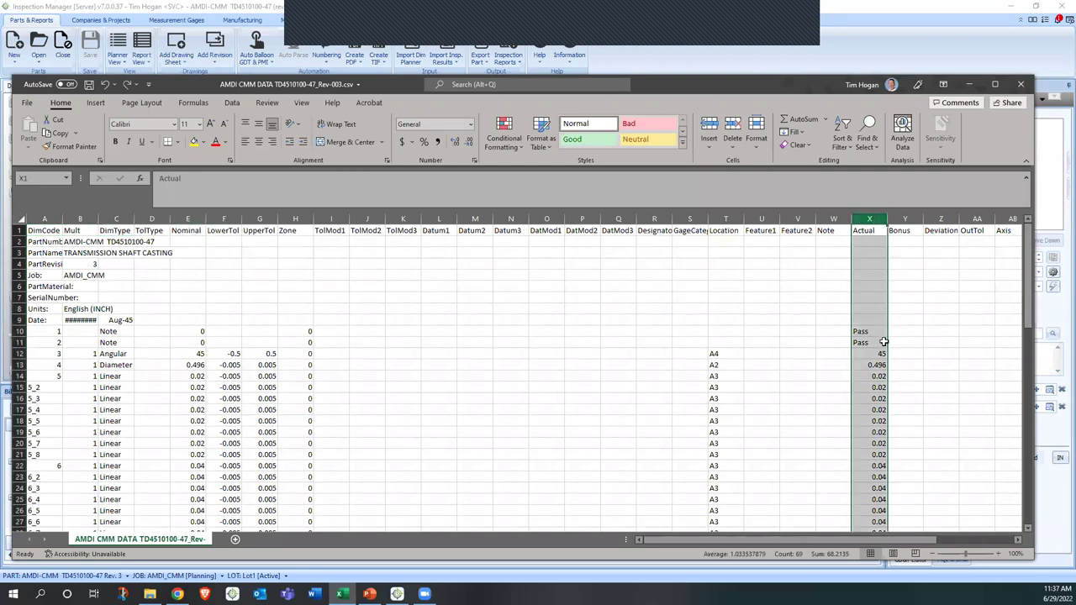
scroll(828, 479, "down", 1)
scroll(828, 479, "up", 1)
left_click(1020, 84)
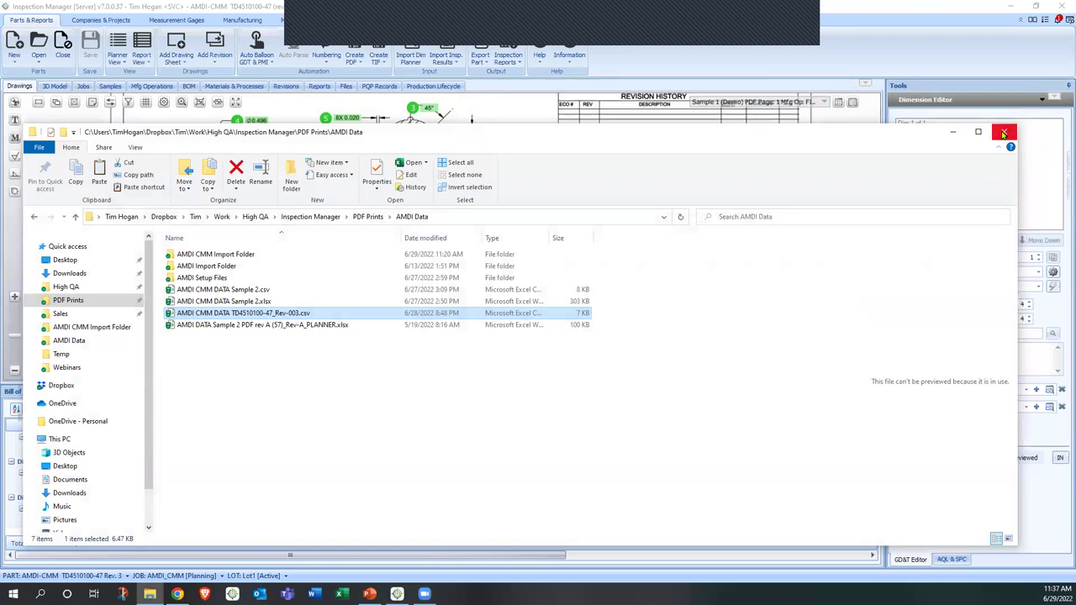
Step: Close File Explorer and maximize the SPC chart window for Dims 4, 21, 30 and 32
left_click(1003, 133)
scroll(471, 292, "up", 2)
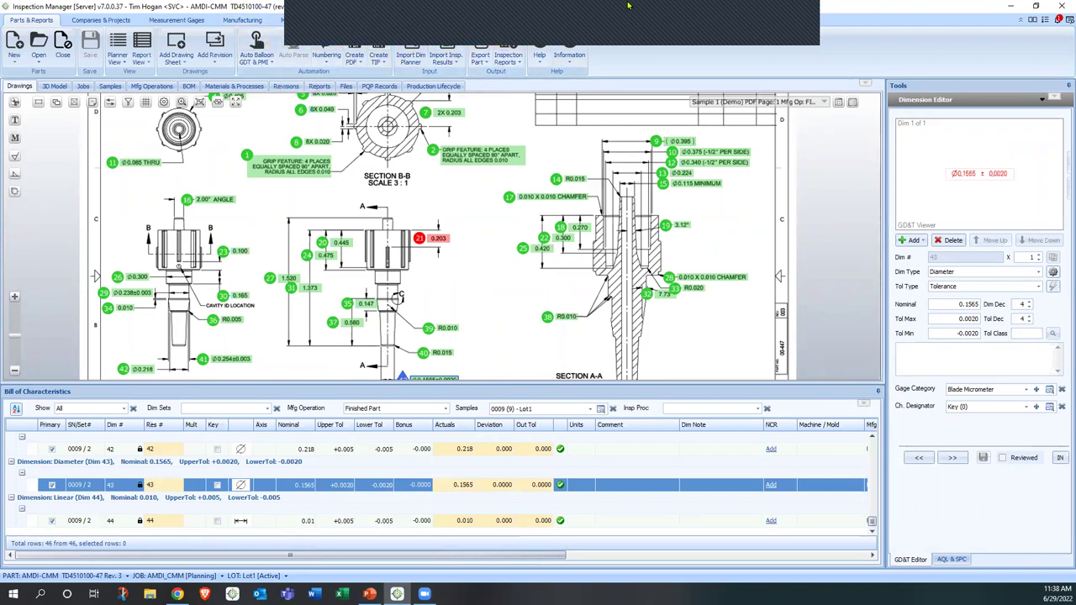
double_click(861, 11)
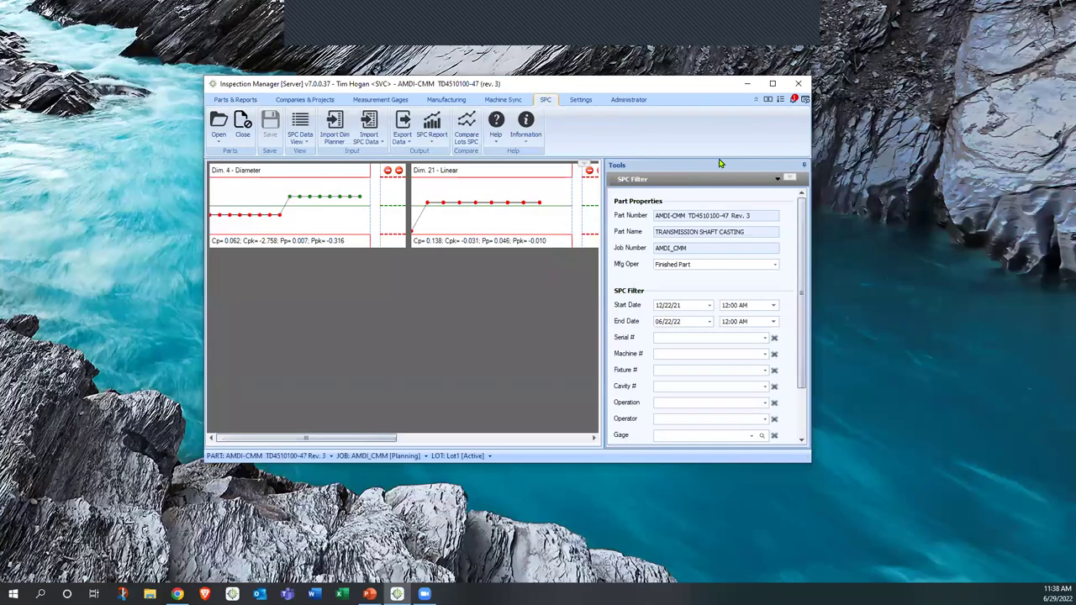
double_click(684, 84)
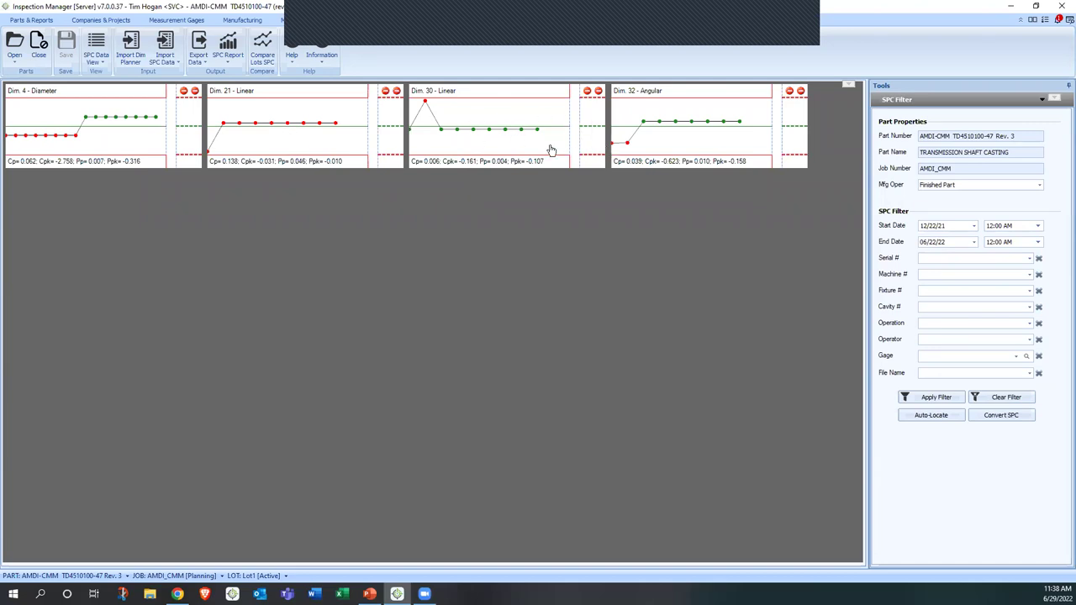
Step: Check the SPC details for Dim. 32 - Angular, then go back to Parts & Reports
double_click(670, 126)
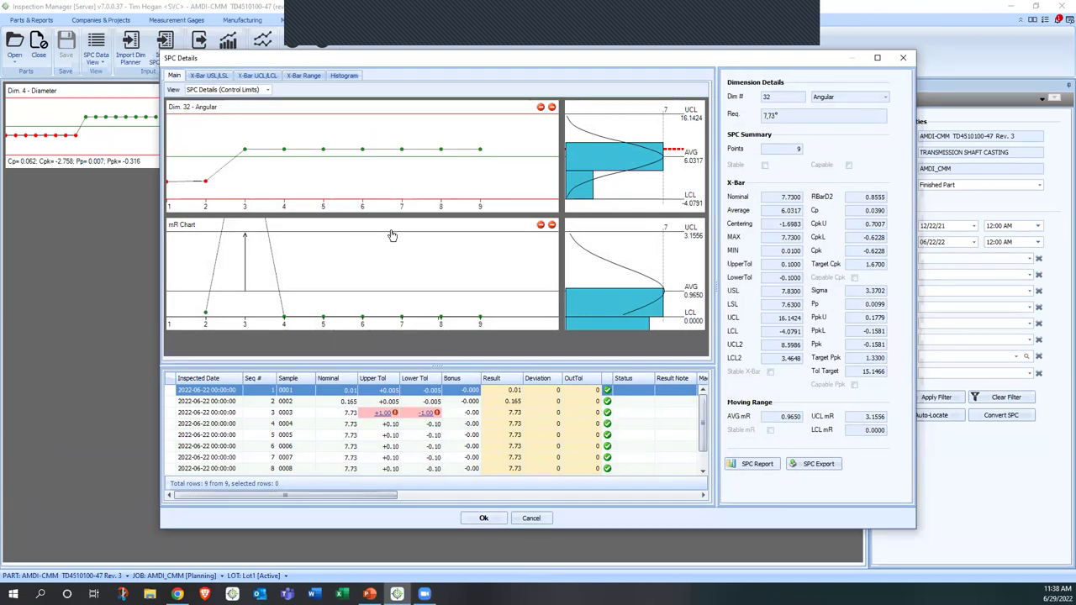
left_click(903, 57)
left_click(34, 19)
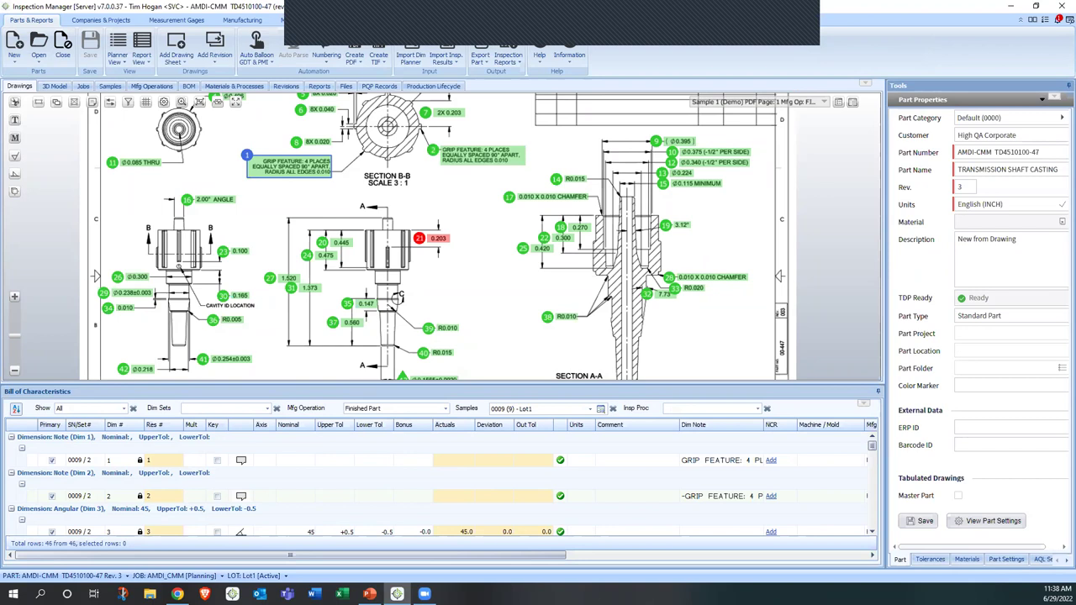
key("alt+Tab")
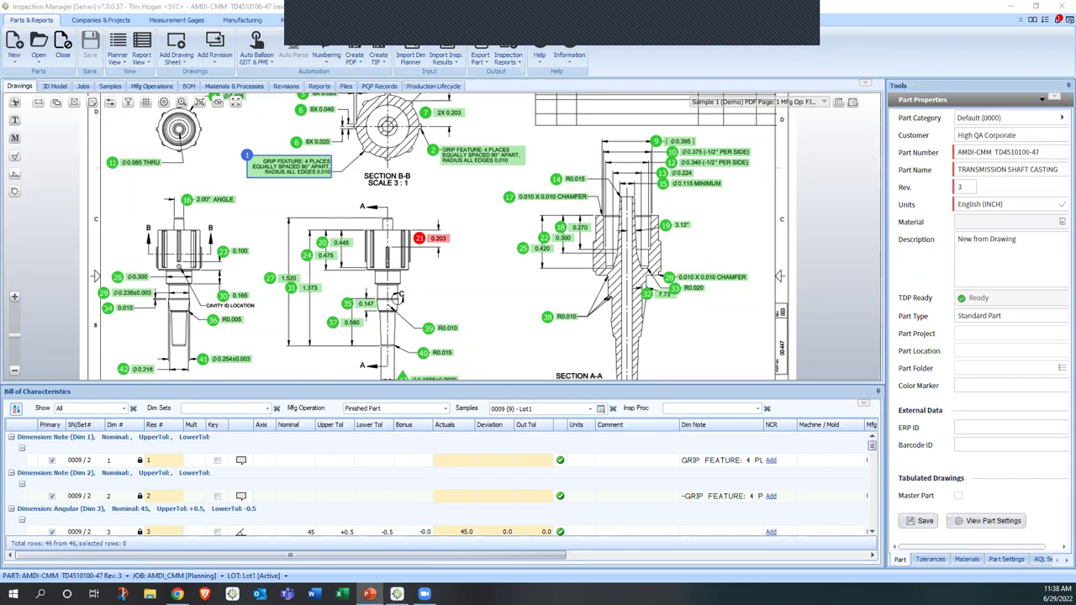